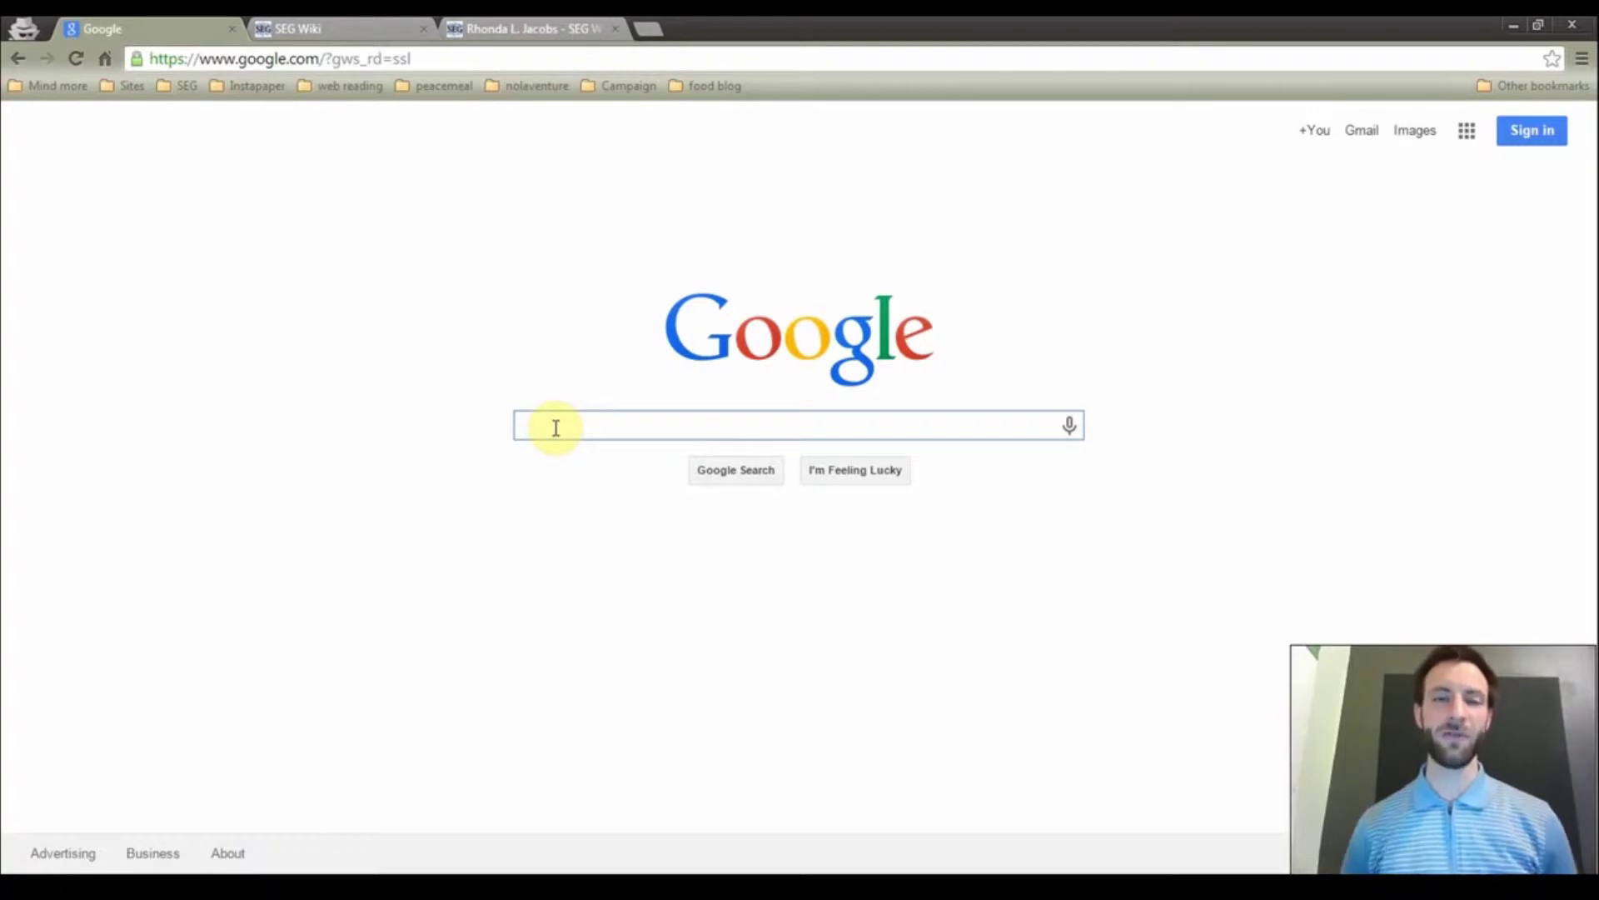
Load the SEG Wiki main page at wiki.seg.org from the address bar
key("ctrl+l")
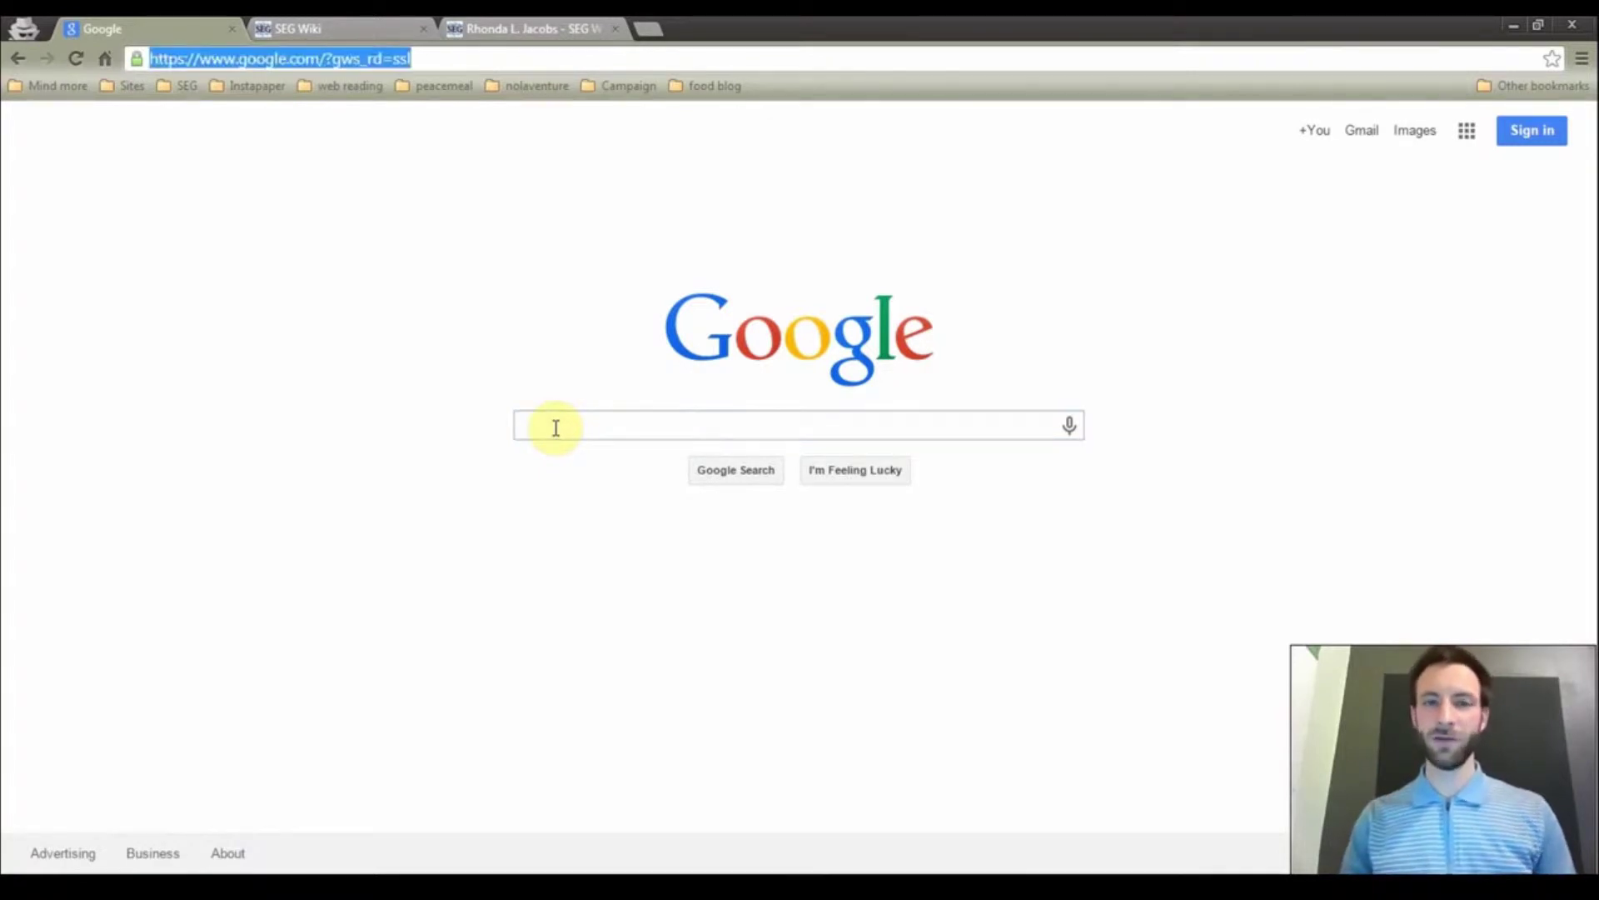
type("wiki.seg.org")
key("Return")
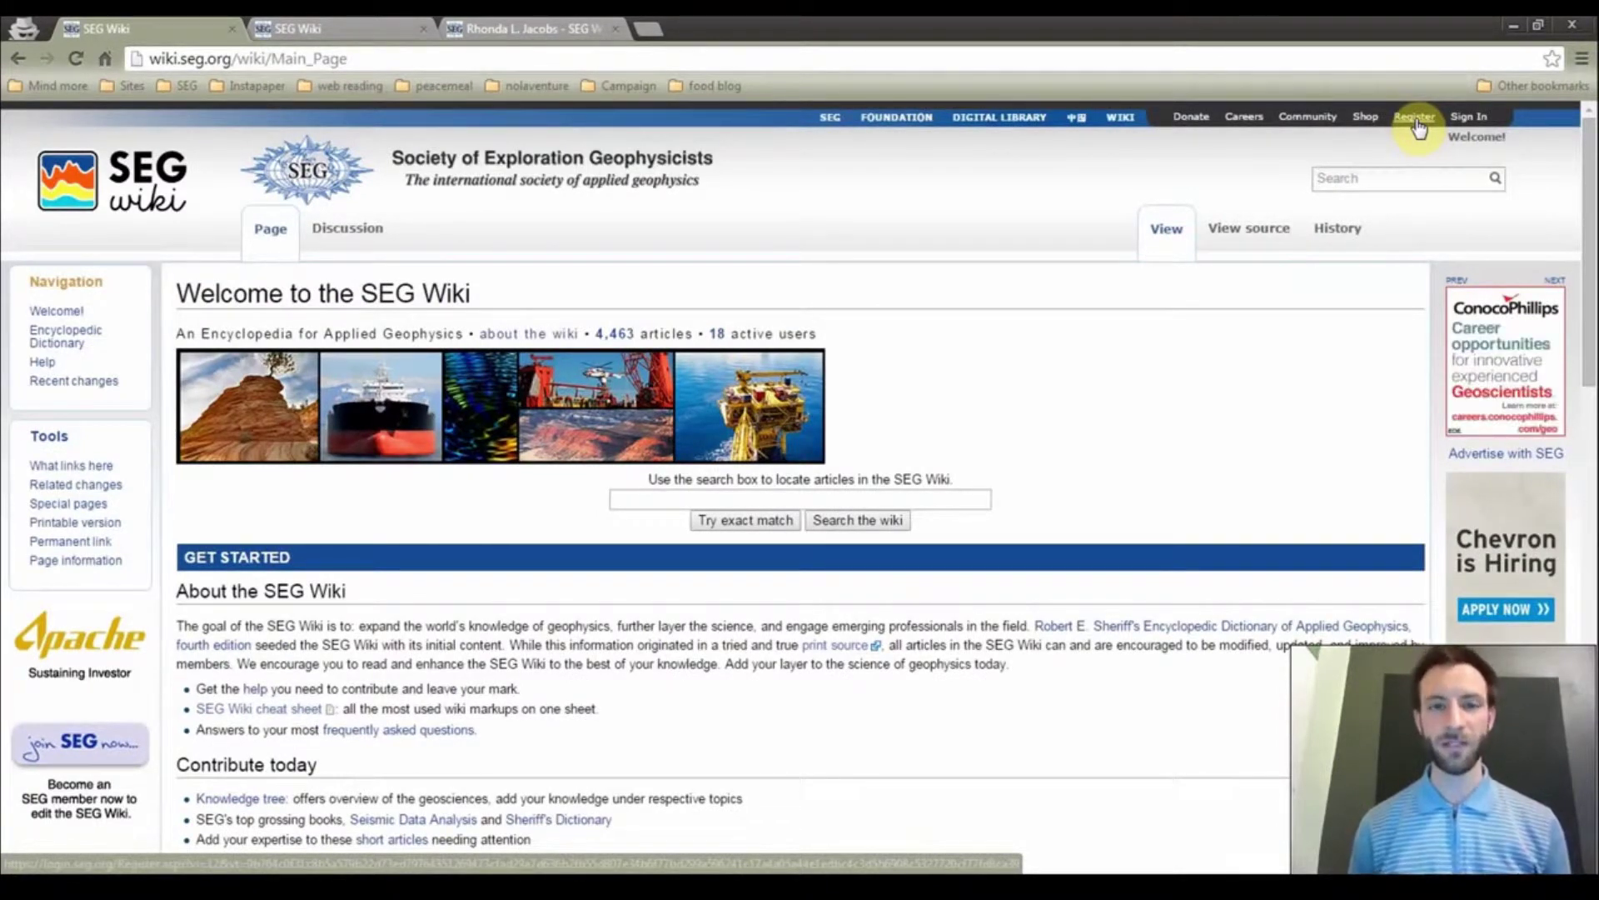
Sign in through SEG Single Sign On with the account user name and password
left_click(1459, 118)
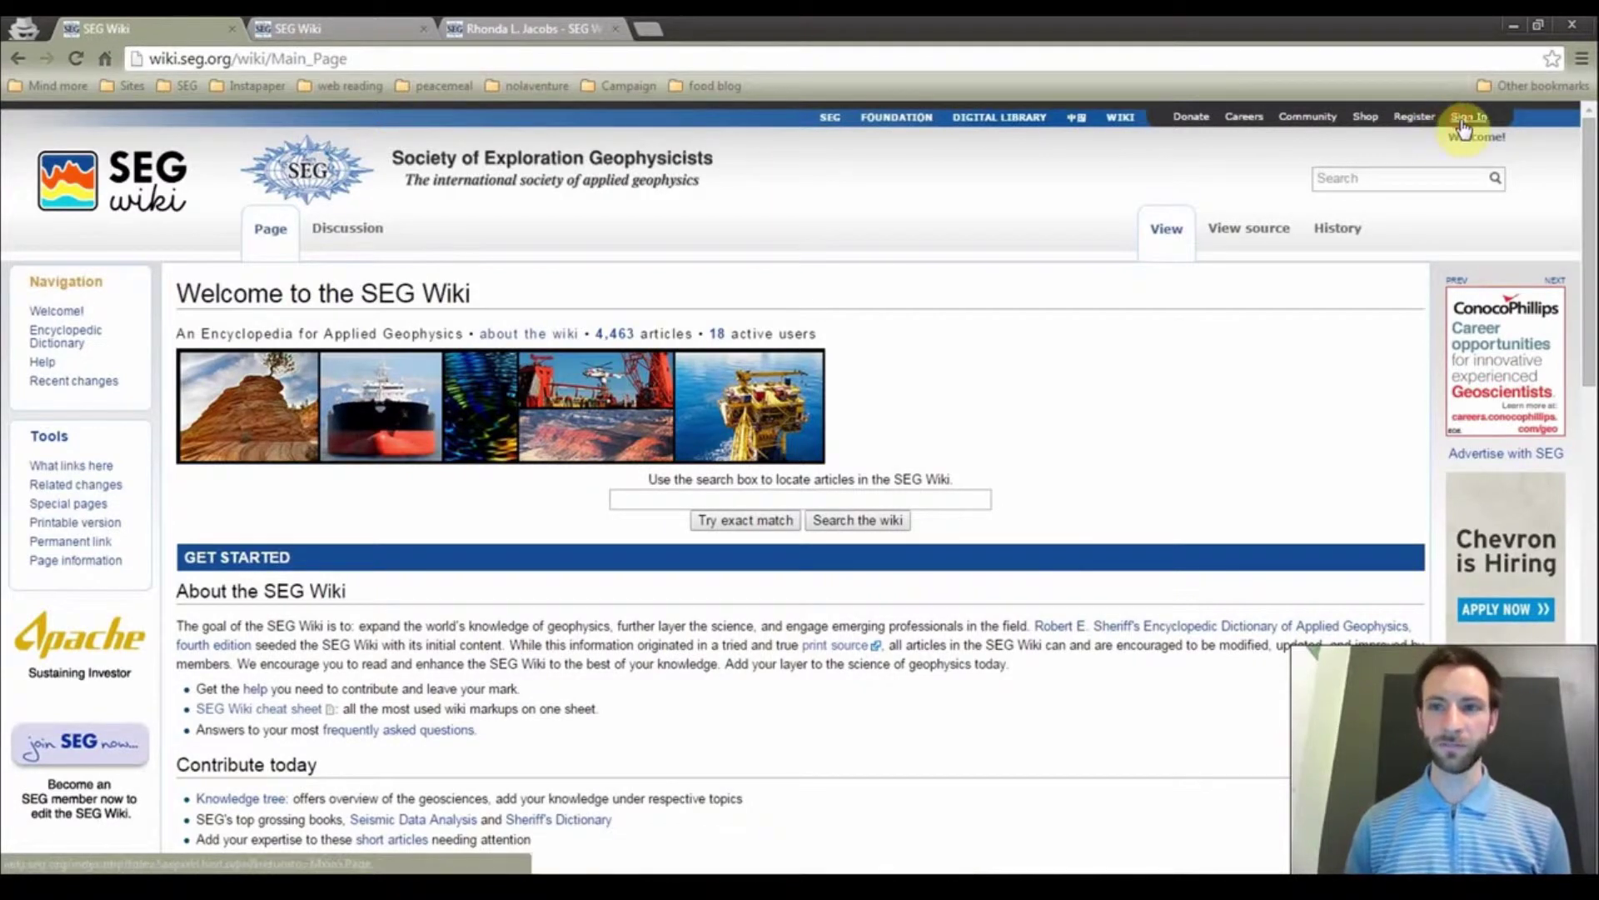
type("angeary")
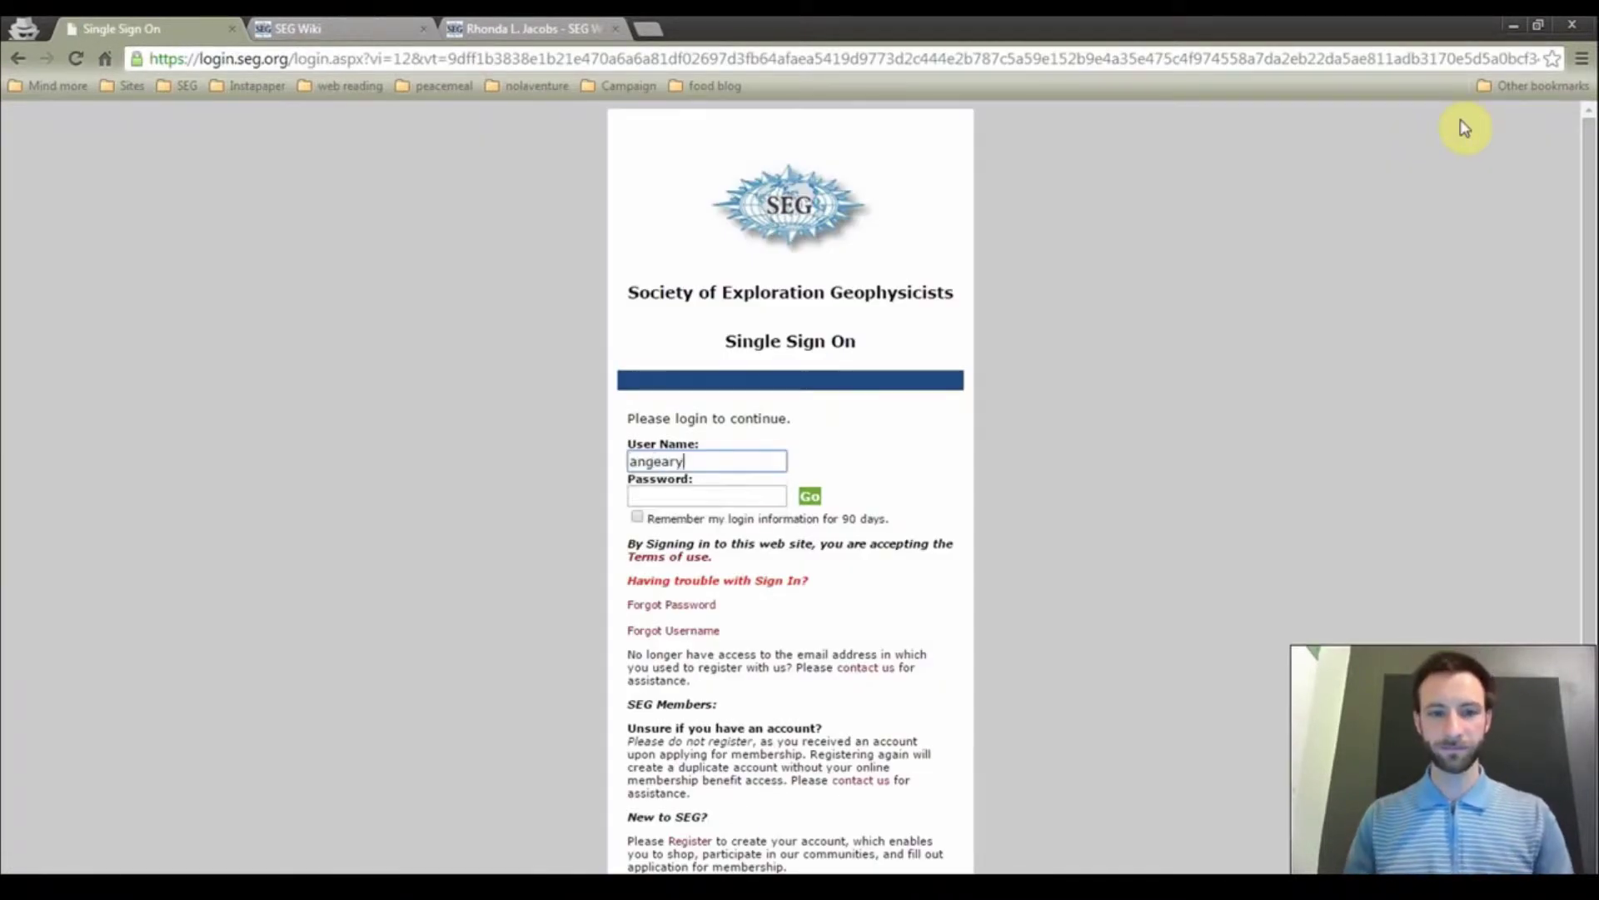
key("Tab")
type("********")
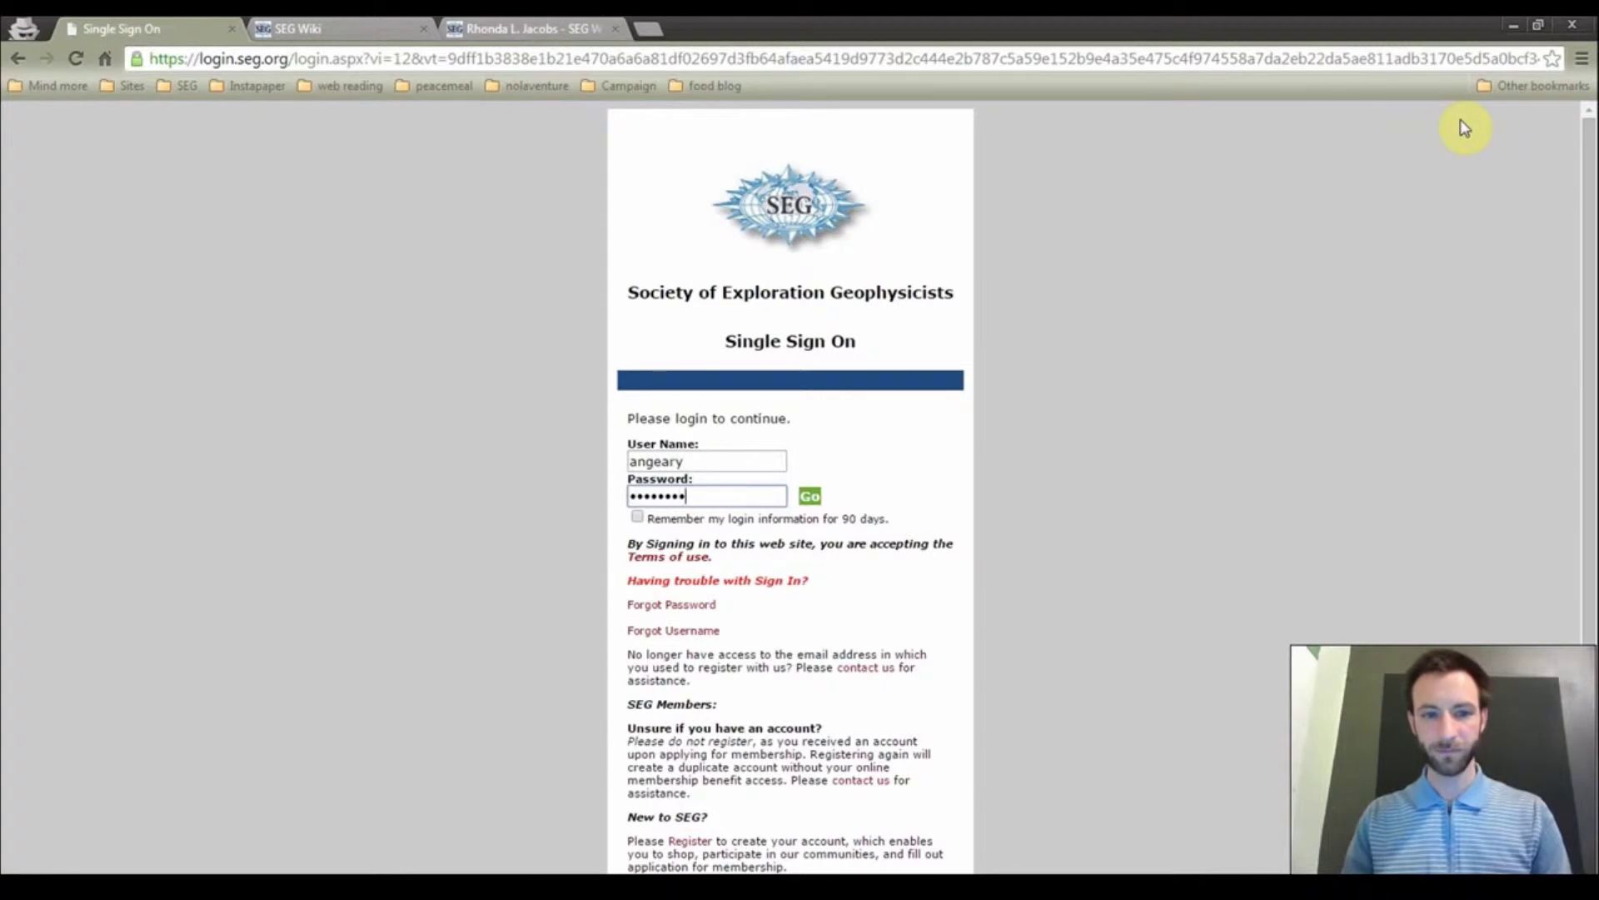
key("Return")
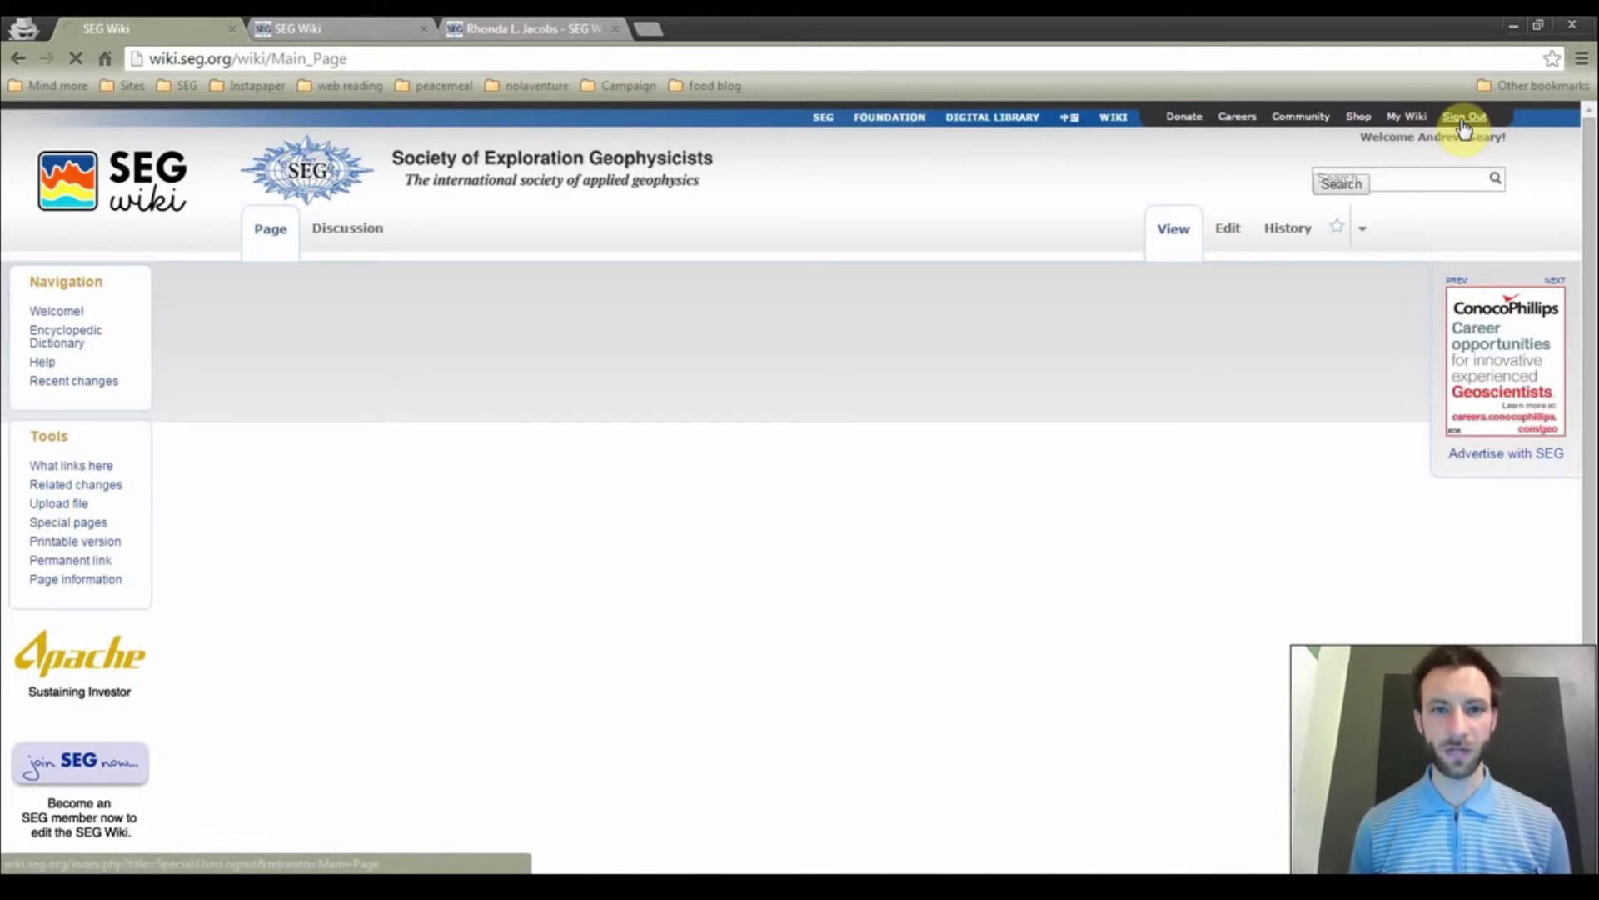
Search Special:MyPage to reach your own empty user page and start creating it
left_click(1425, 181)
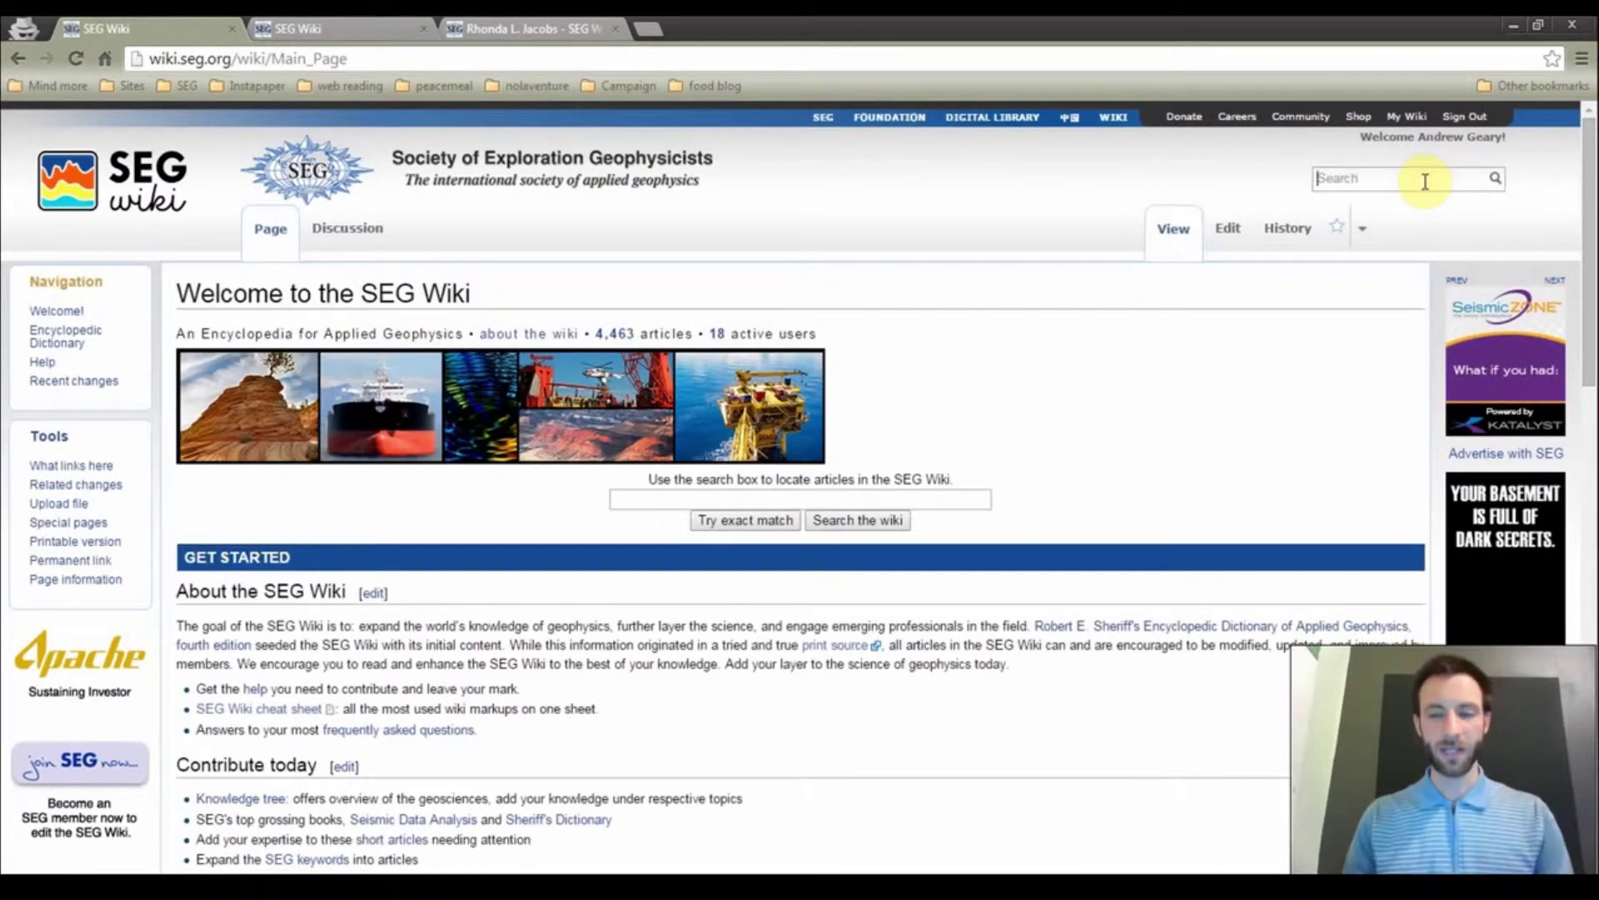
type("Special:My")
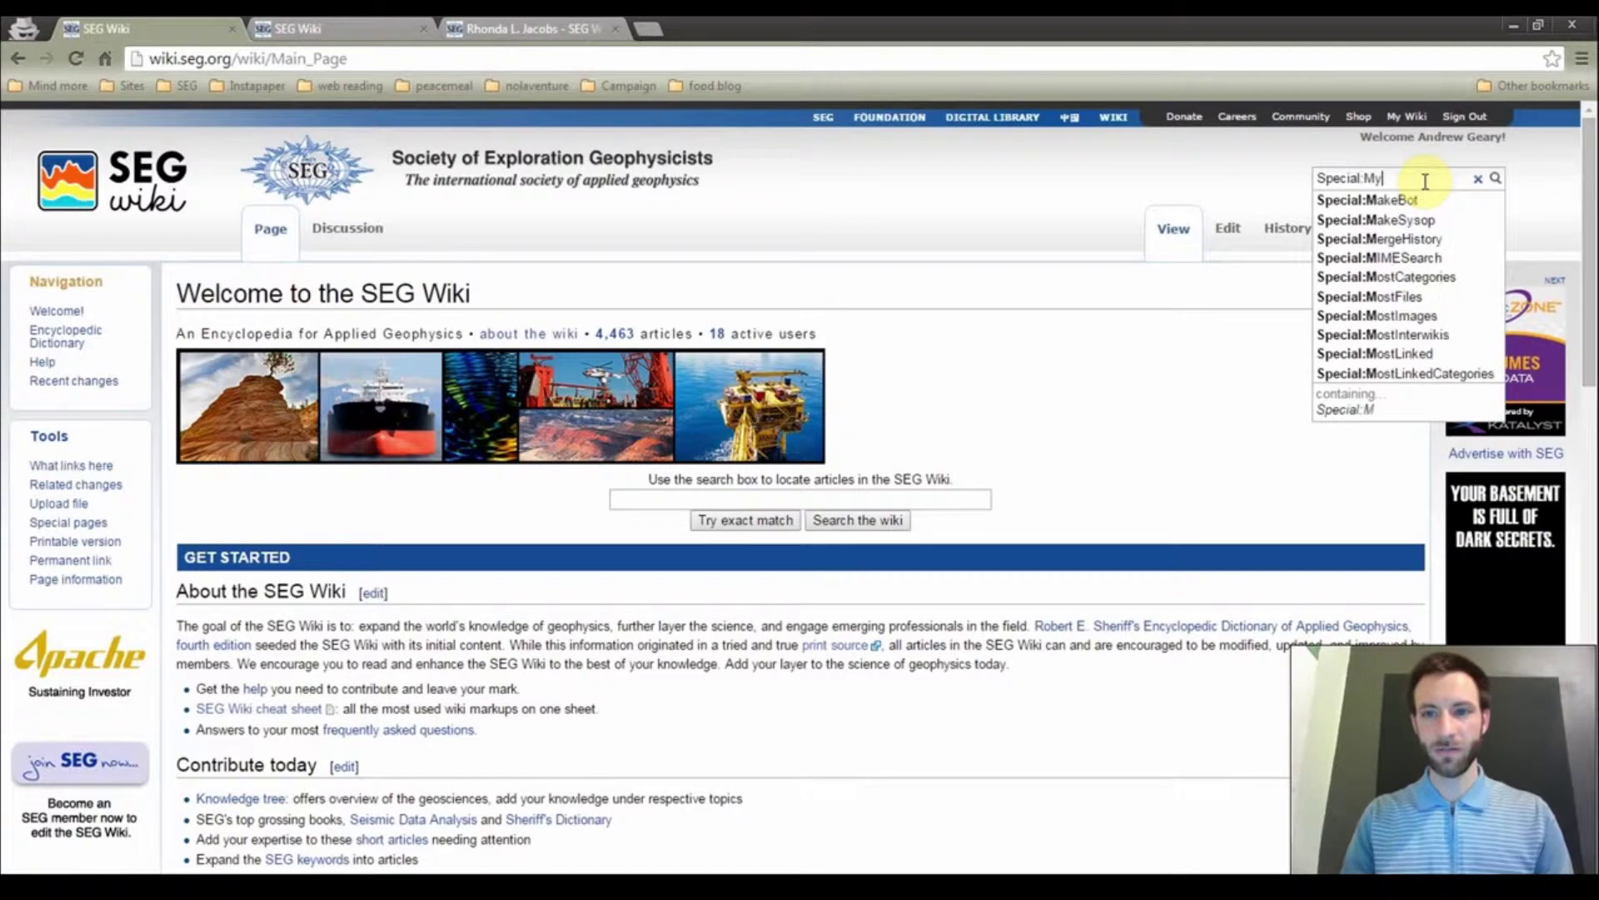
type("Page")
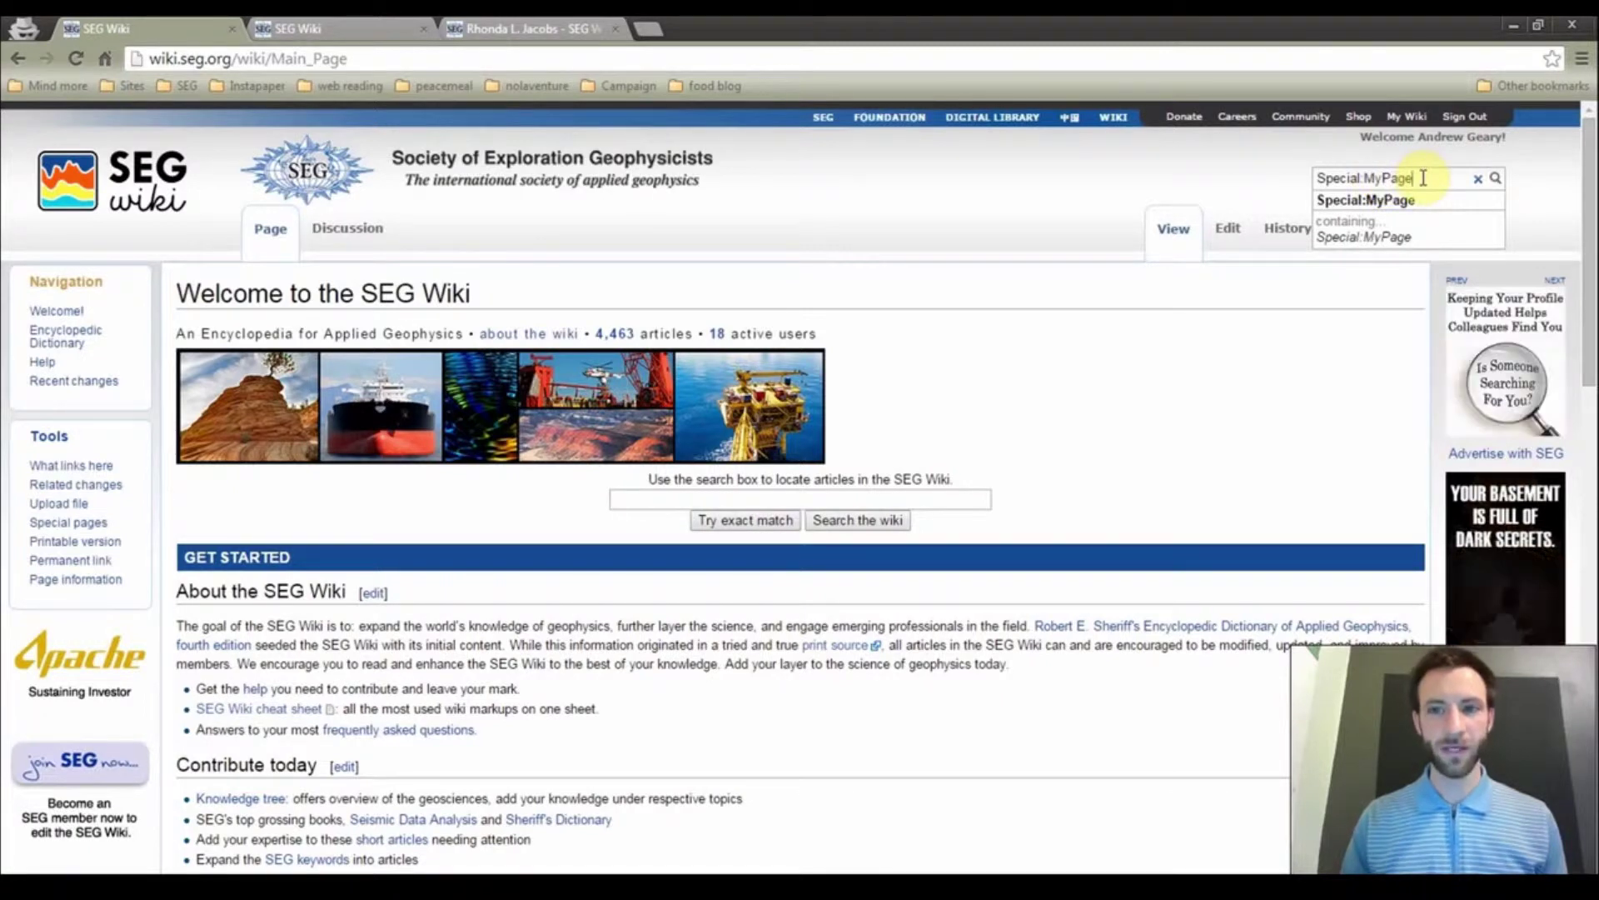
key("Return")
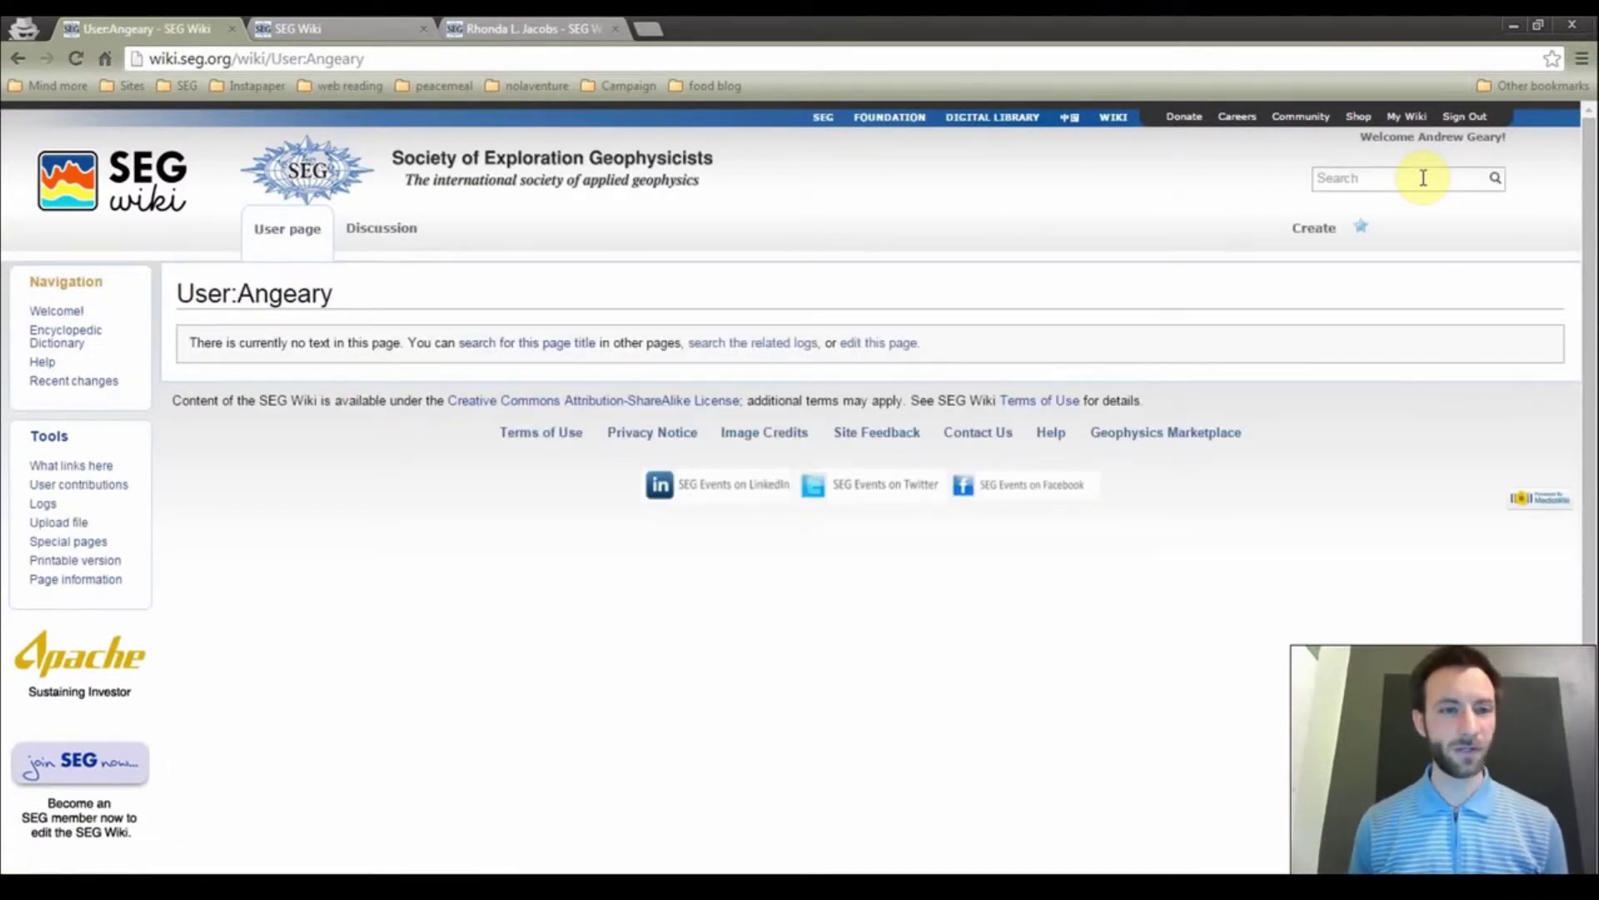
left_click(1310, 230)
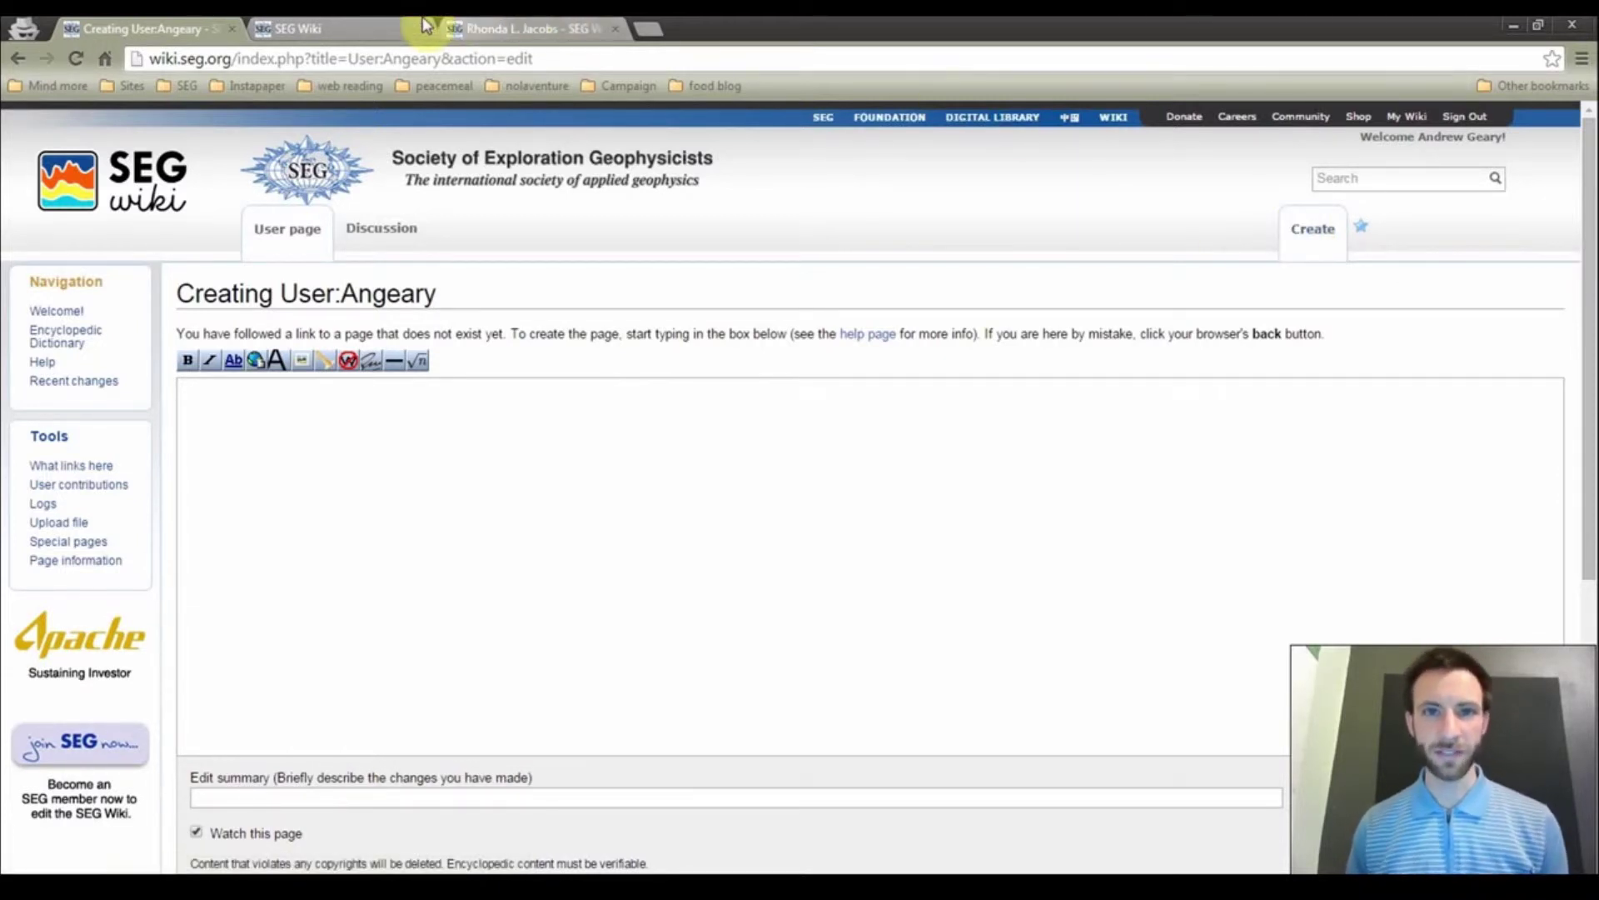
In the other tab, open the wiki editor's user page and its Testing ground Sandbox subpage
left_click(392, 28)
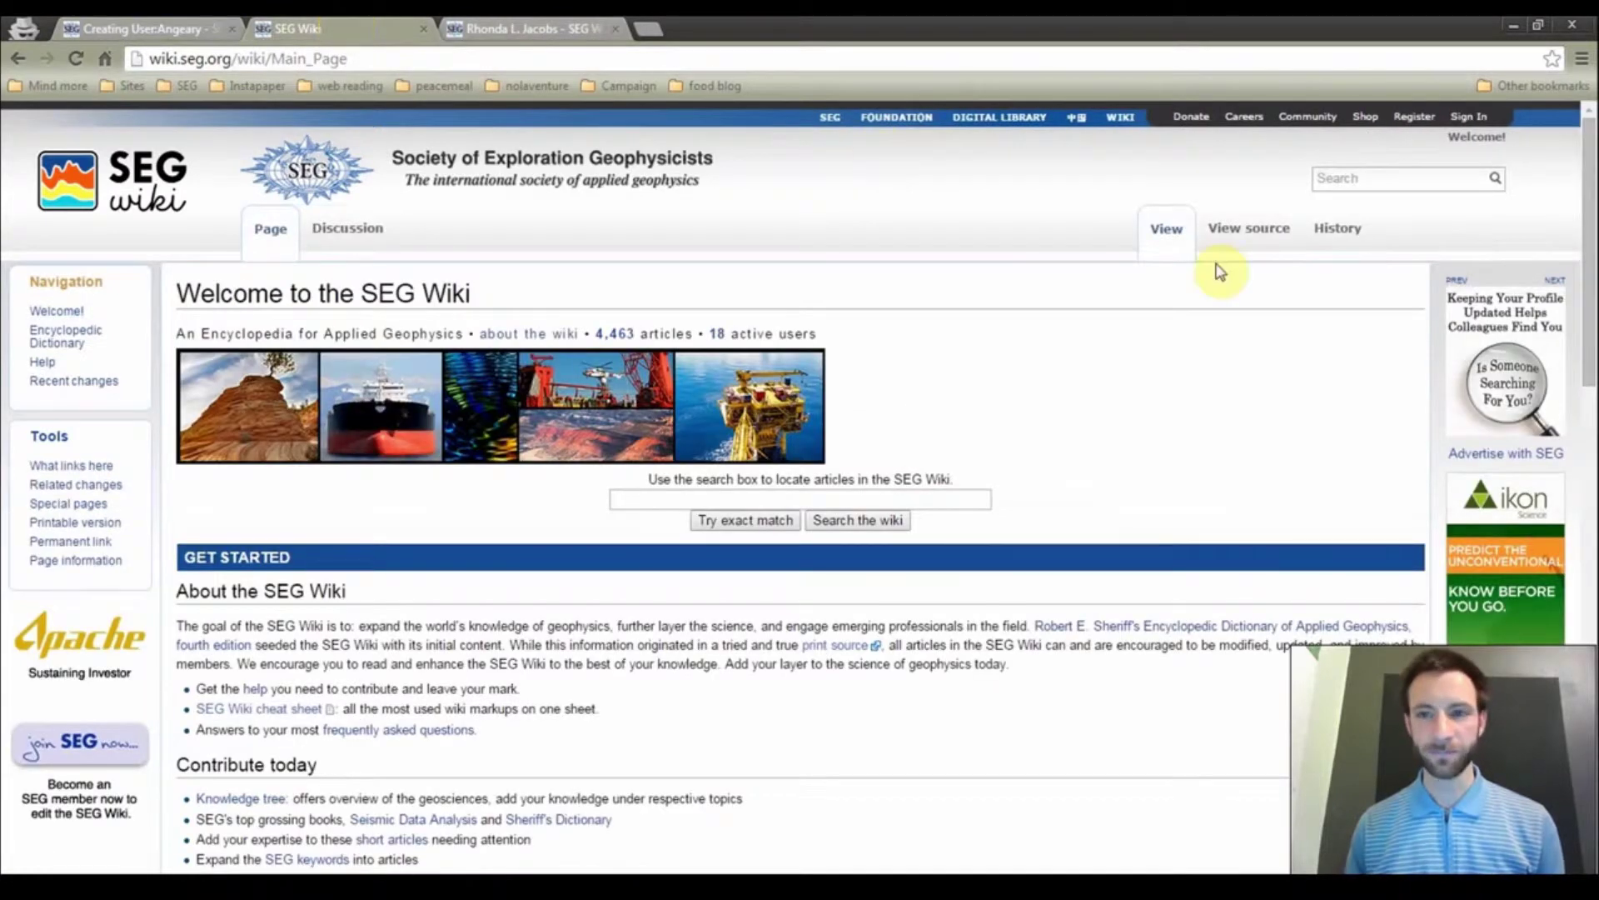
left_click(1358, 181)
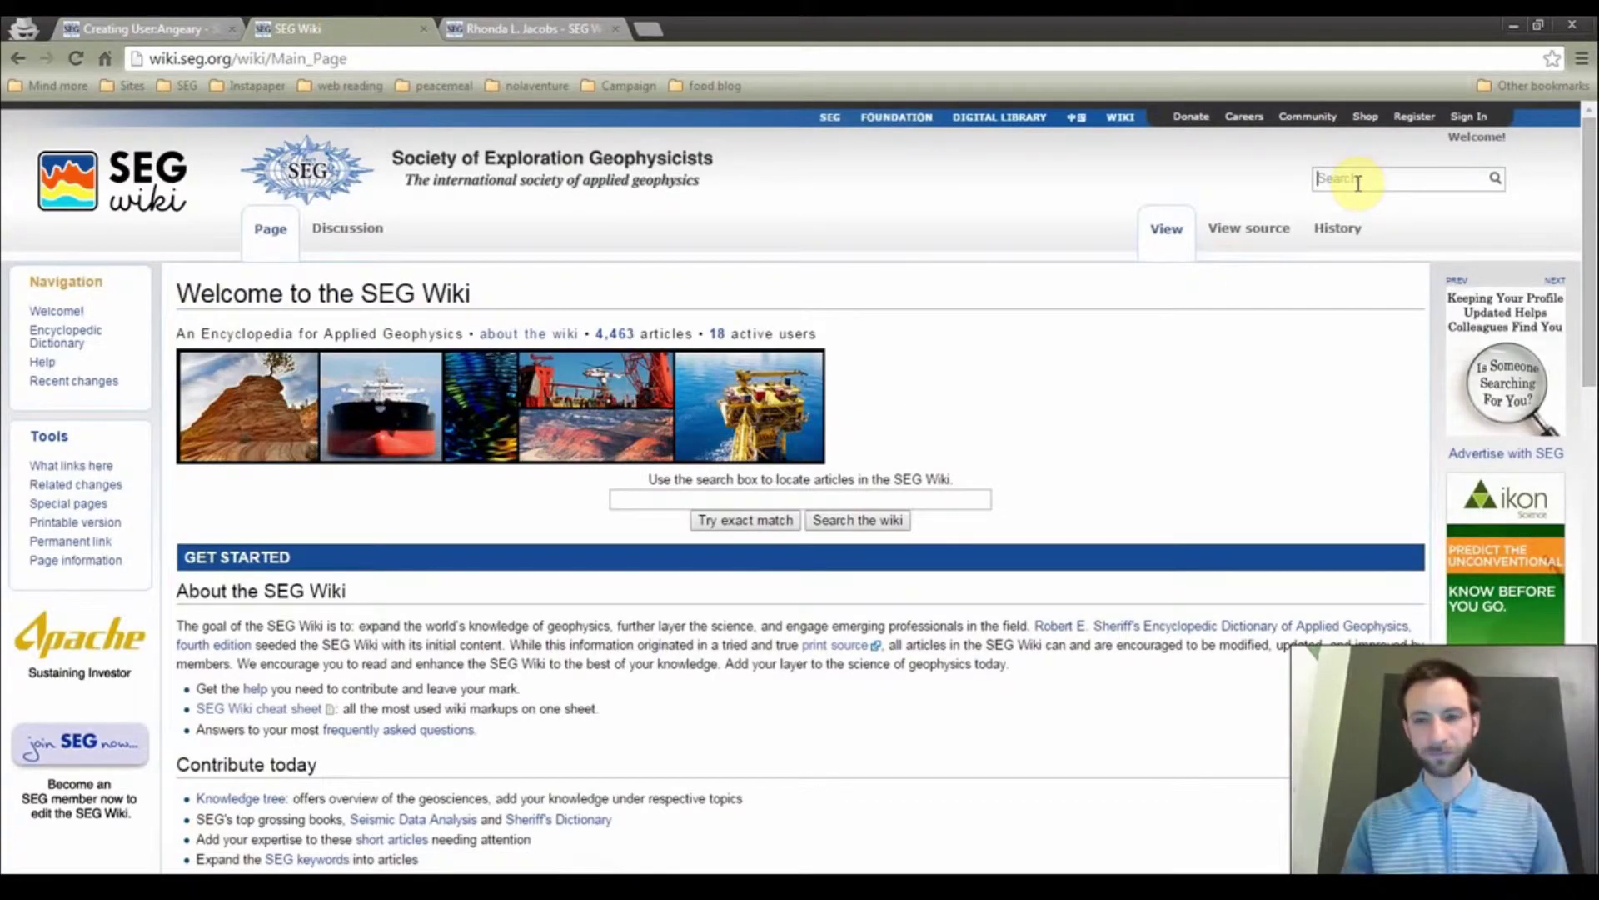
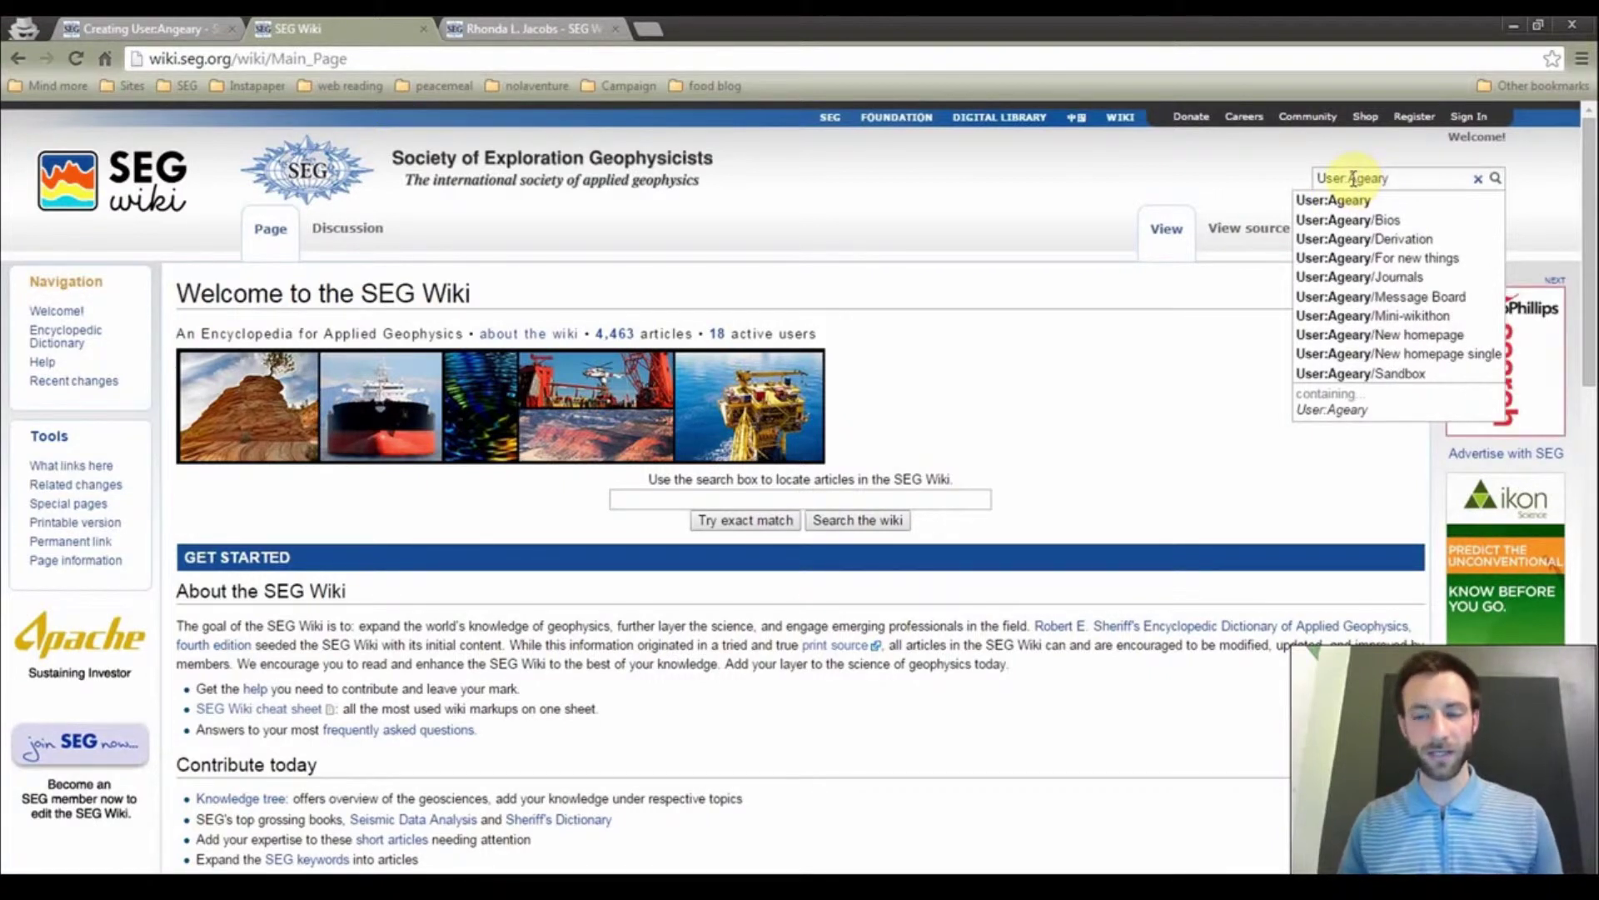
key("Return")
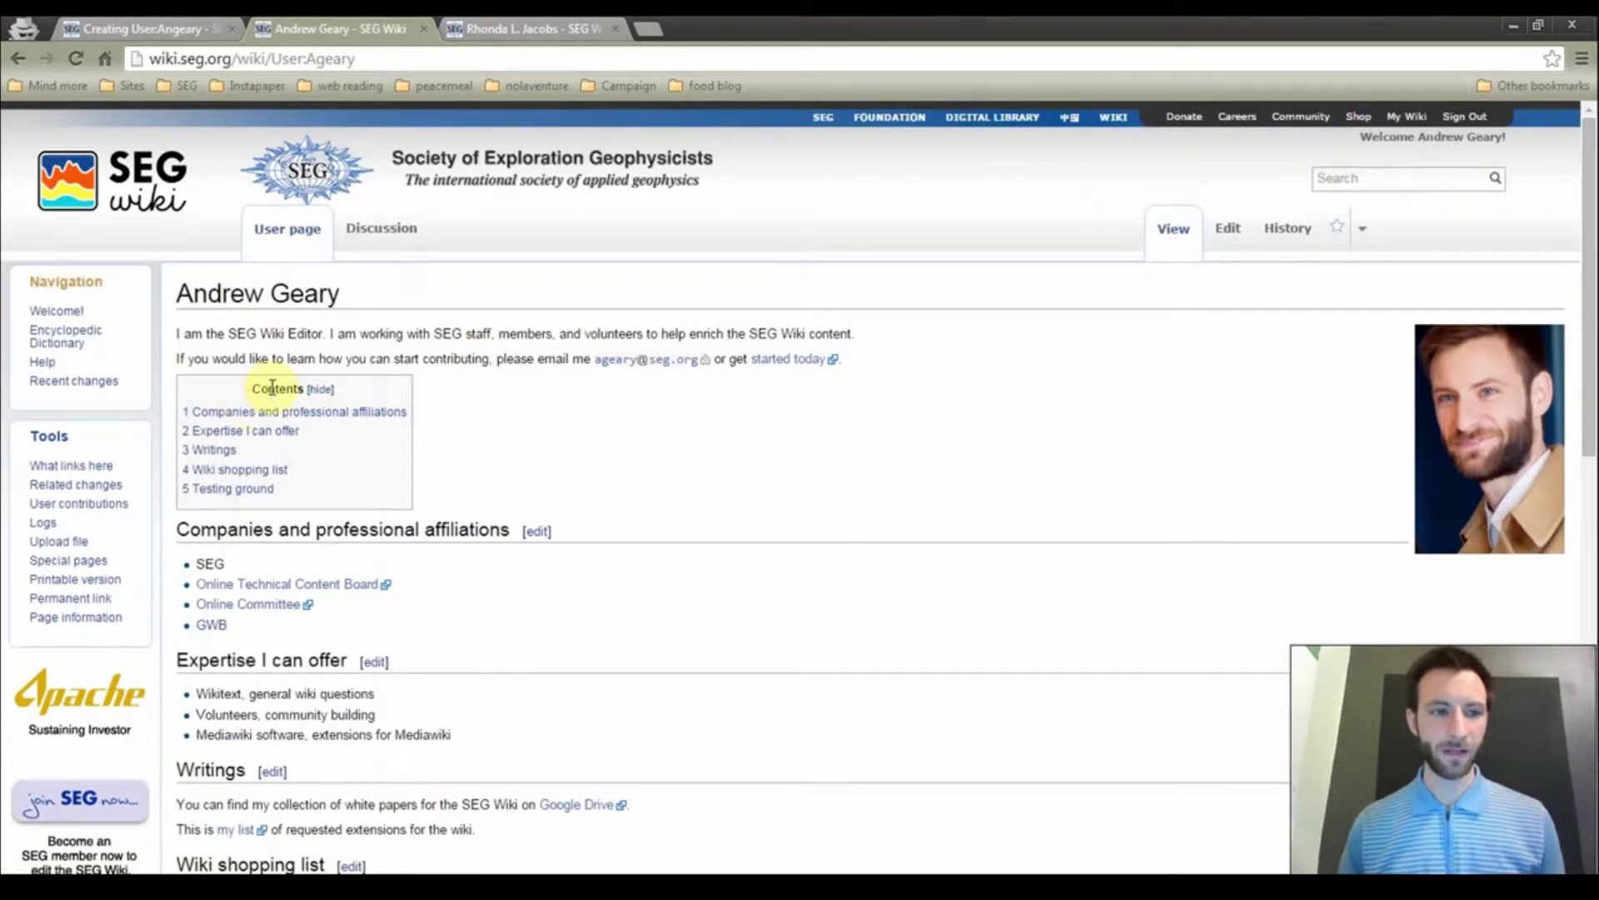
left_click(240, 488)
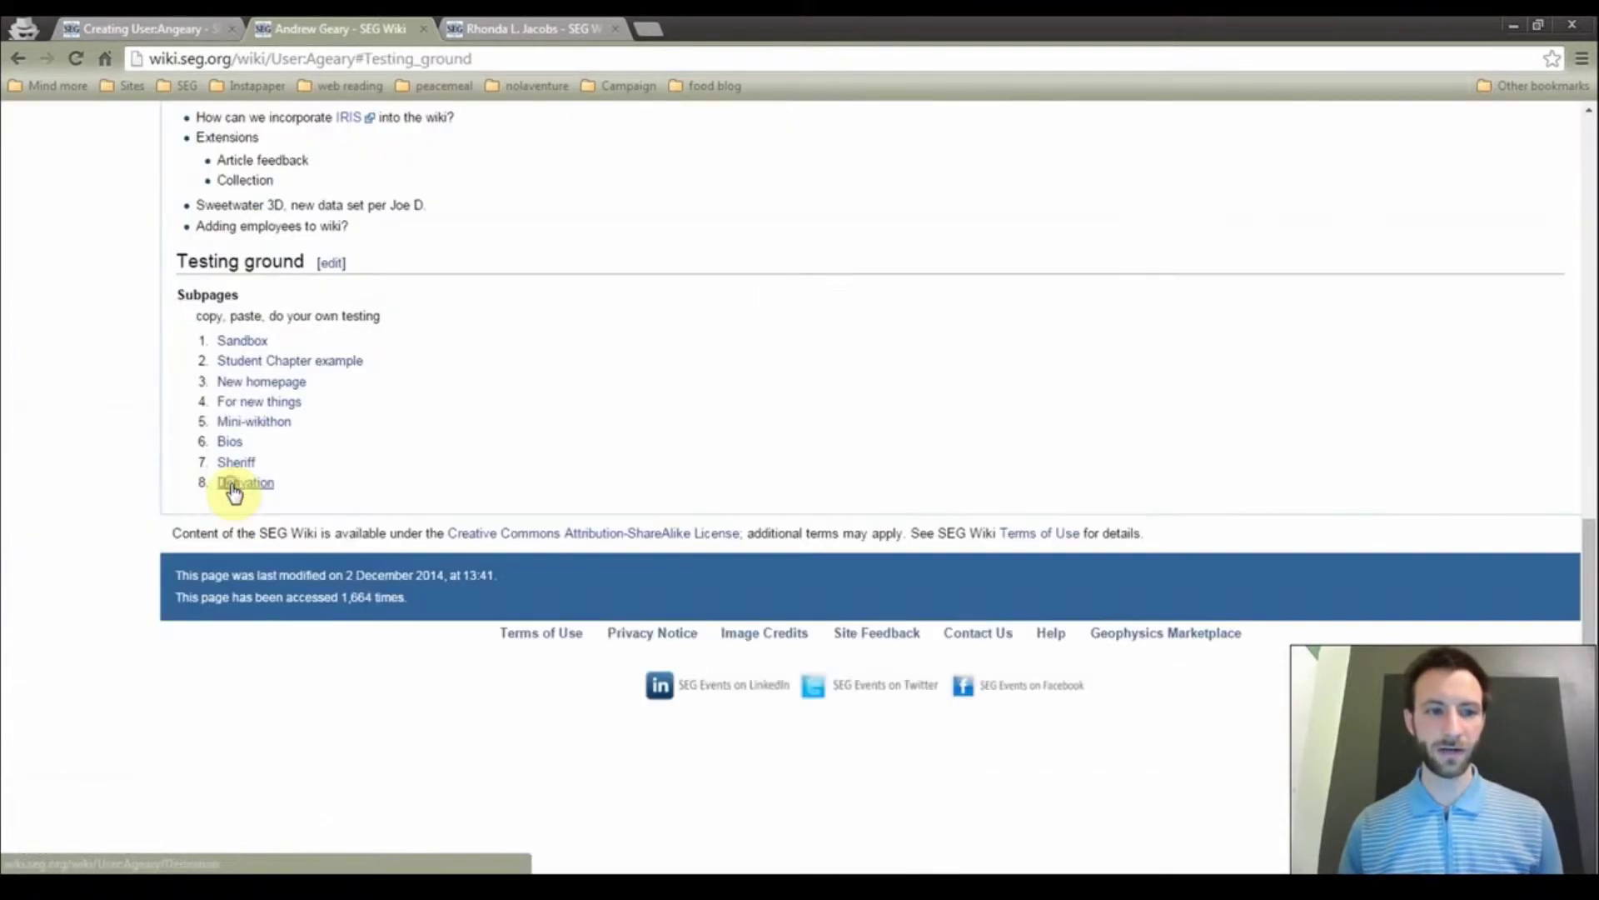
left_click(243, 340)
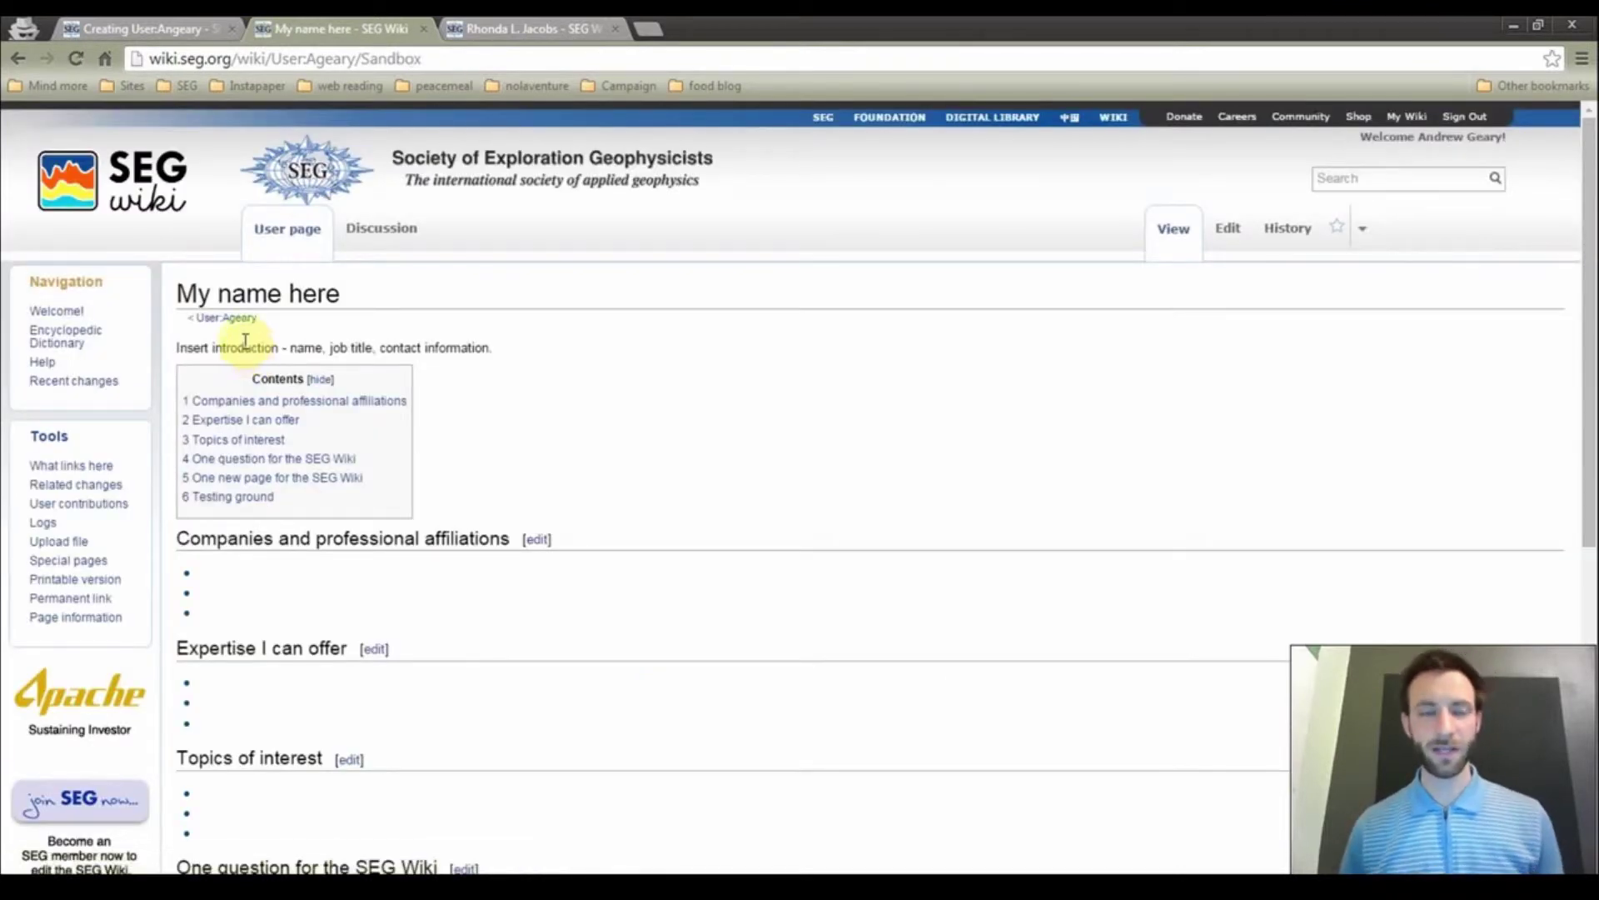
Open the Sandbox page's wikitext in the editor and copy all of it
left_click(1228, 233)
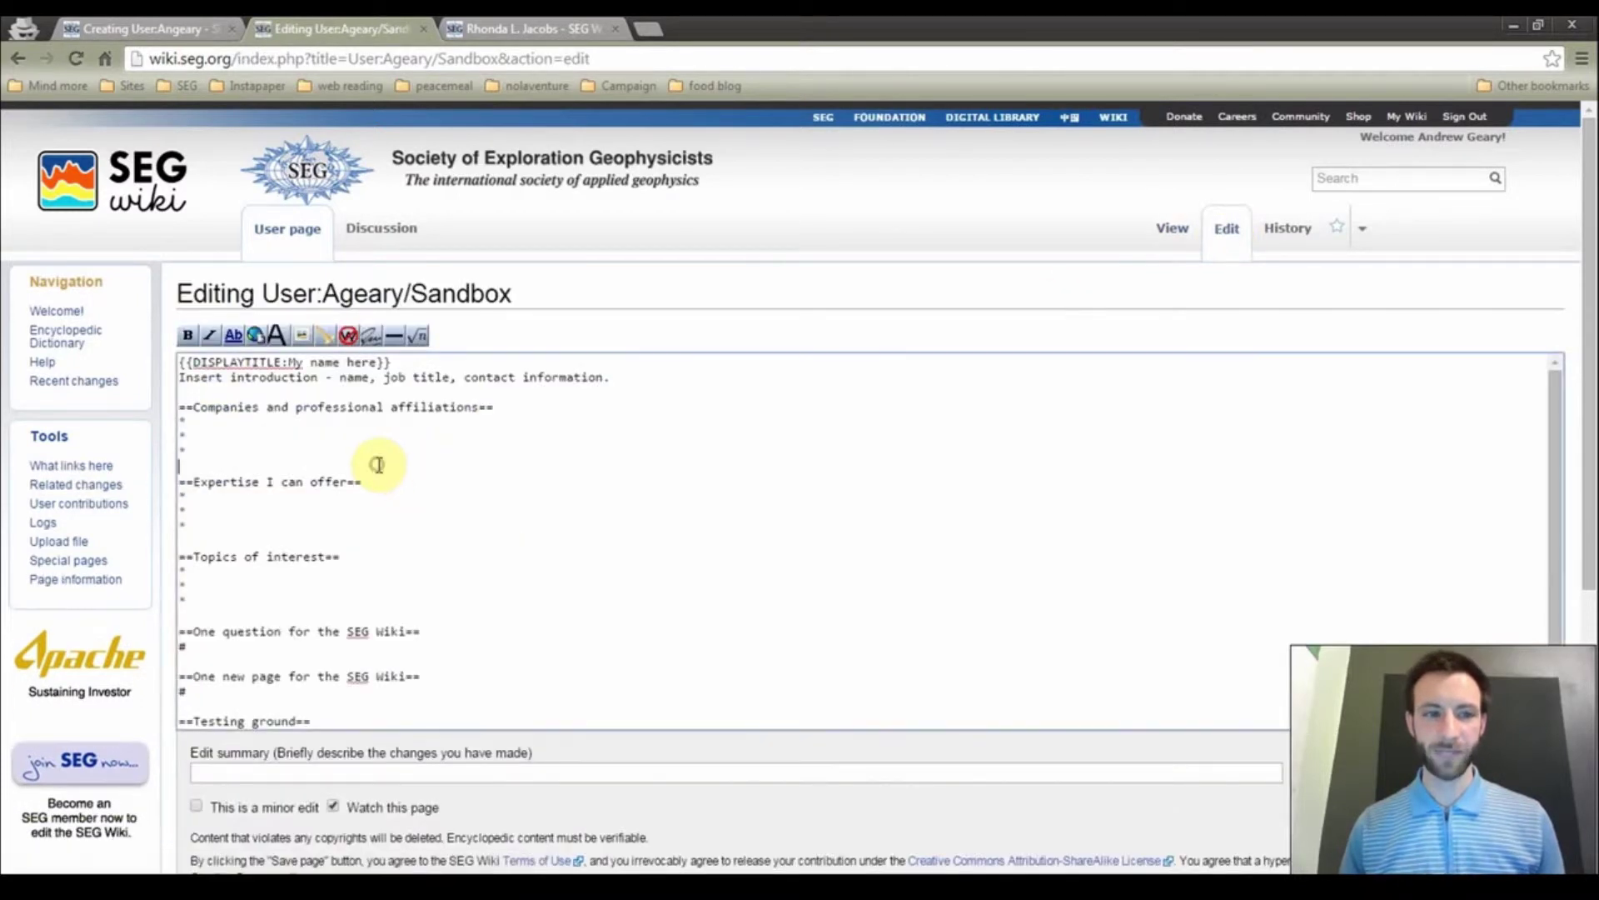
key("ctrl+a")
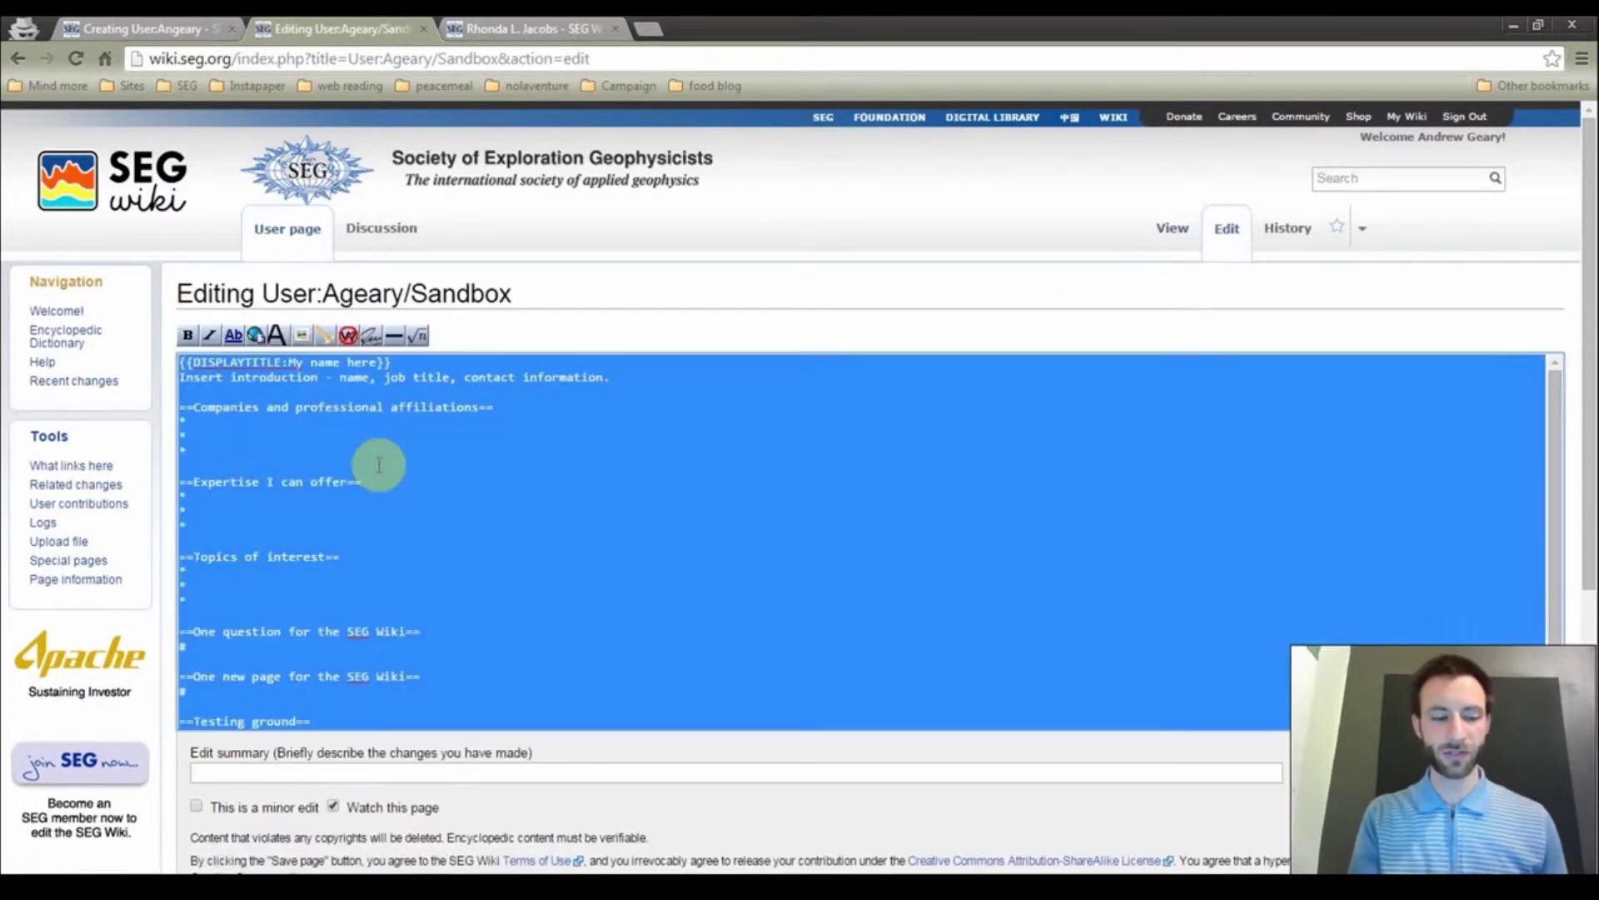
right_click(376, 462)
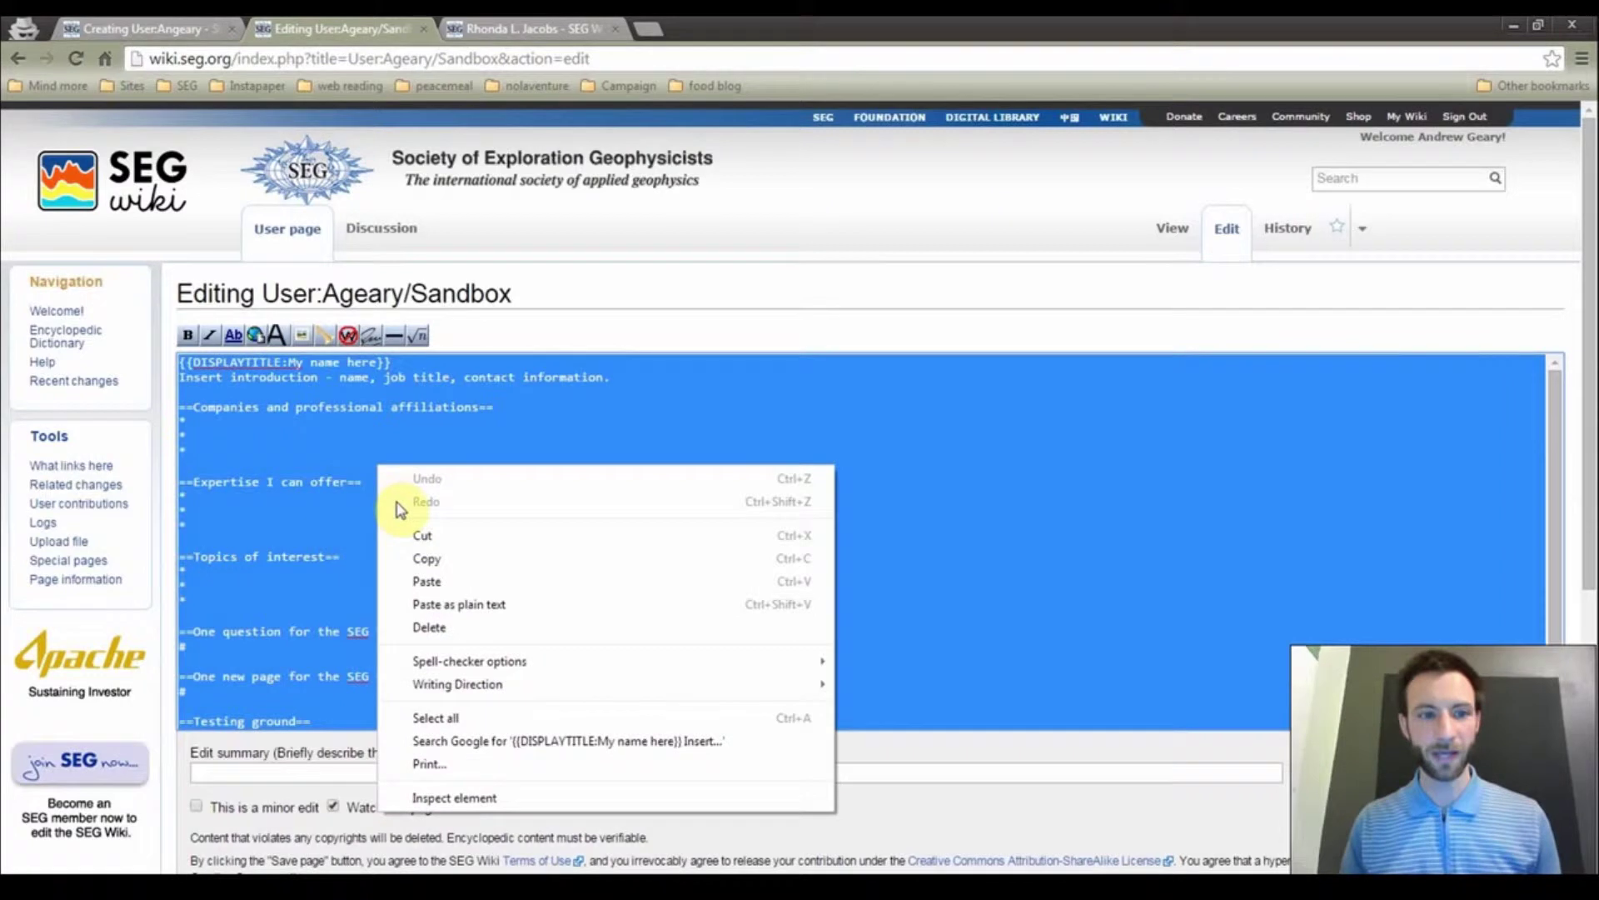
left_click(423, 561)
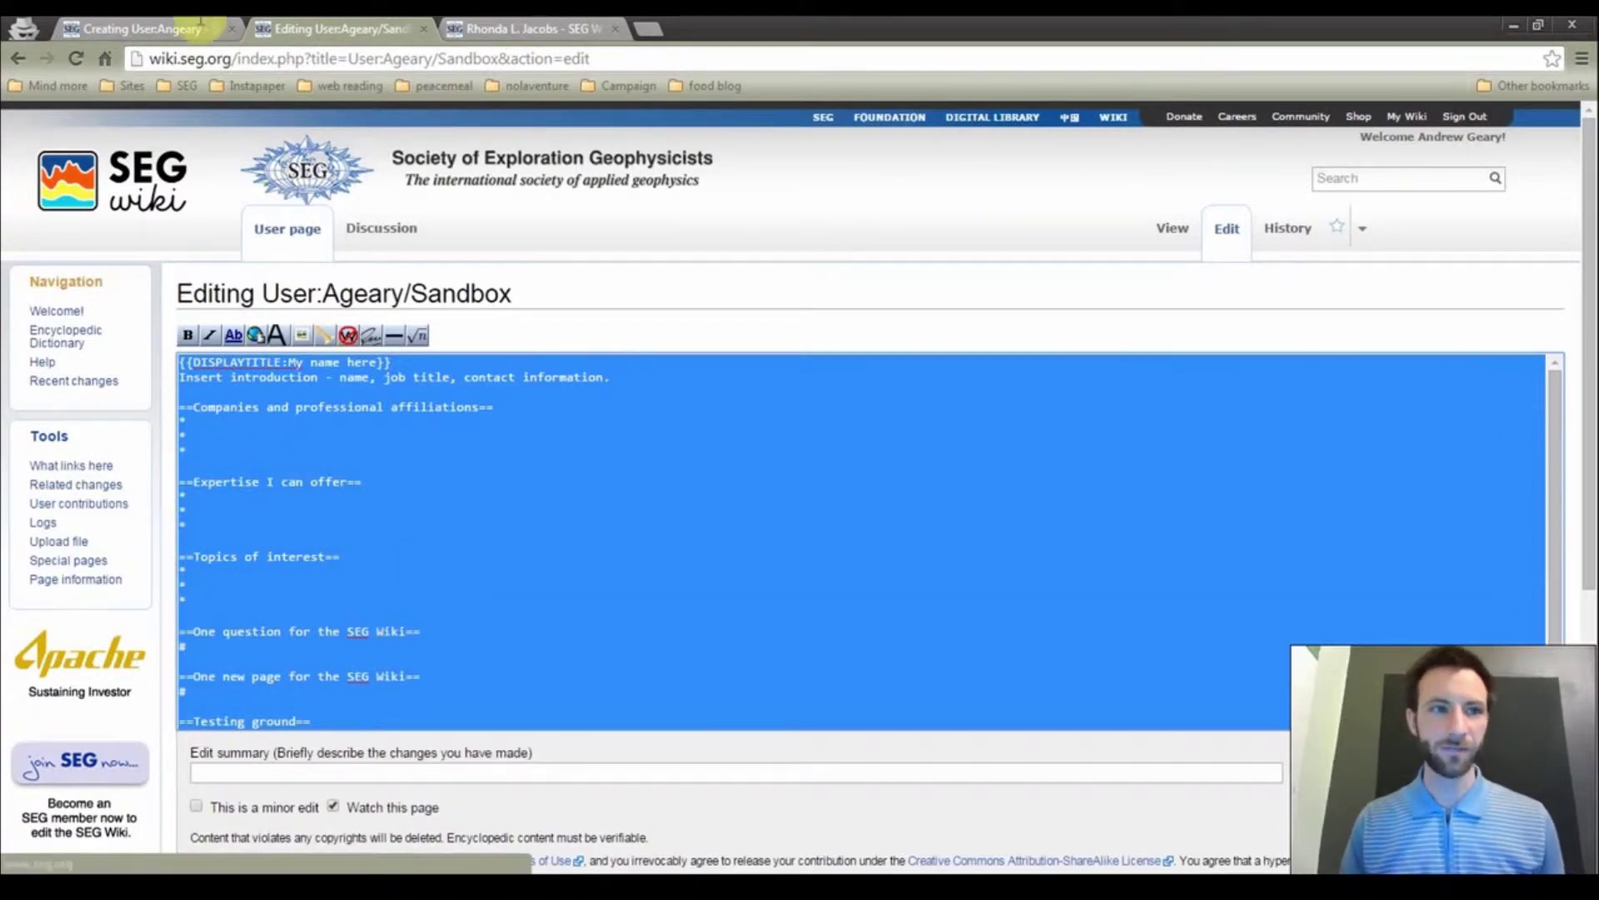
Paste the copied profile outline template into the empty new user page editor
left_click(137, 27)
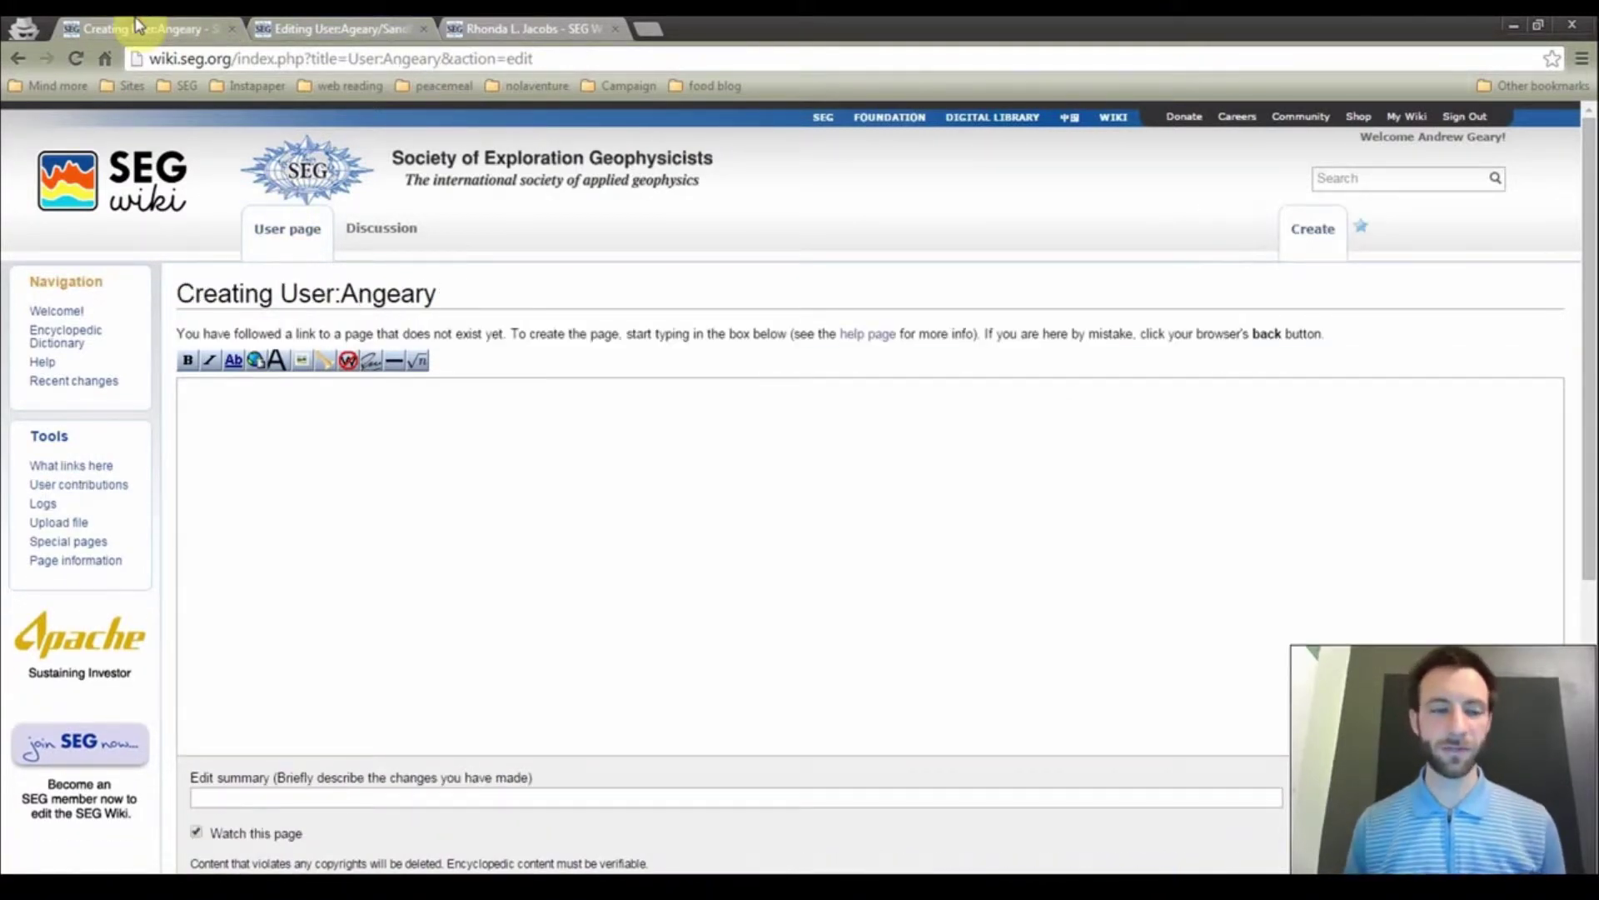
left_click(280, 422)
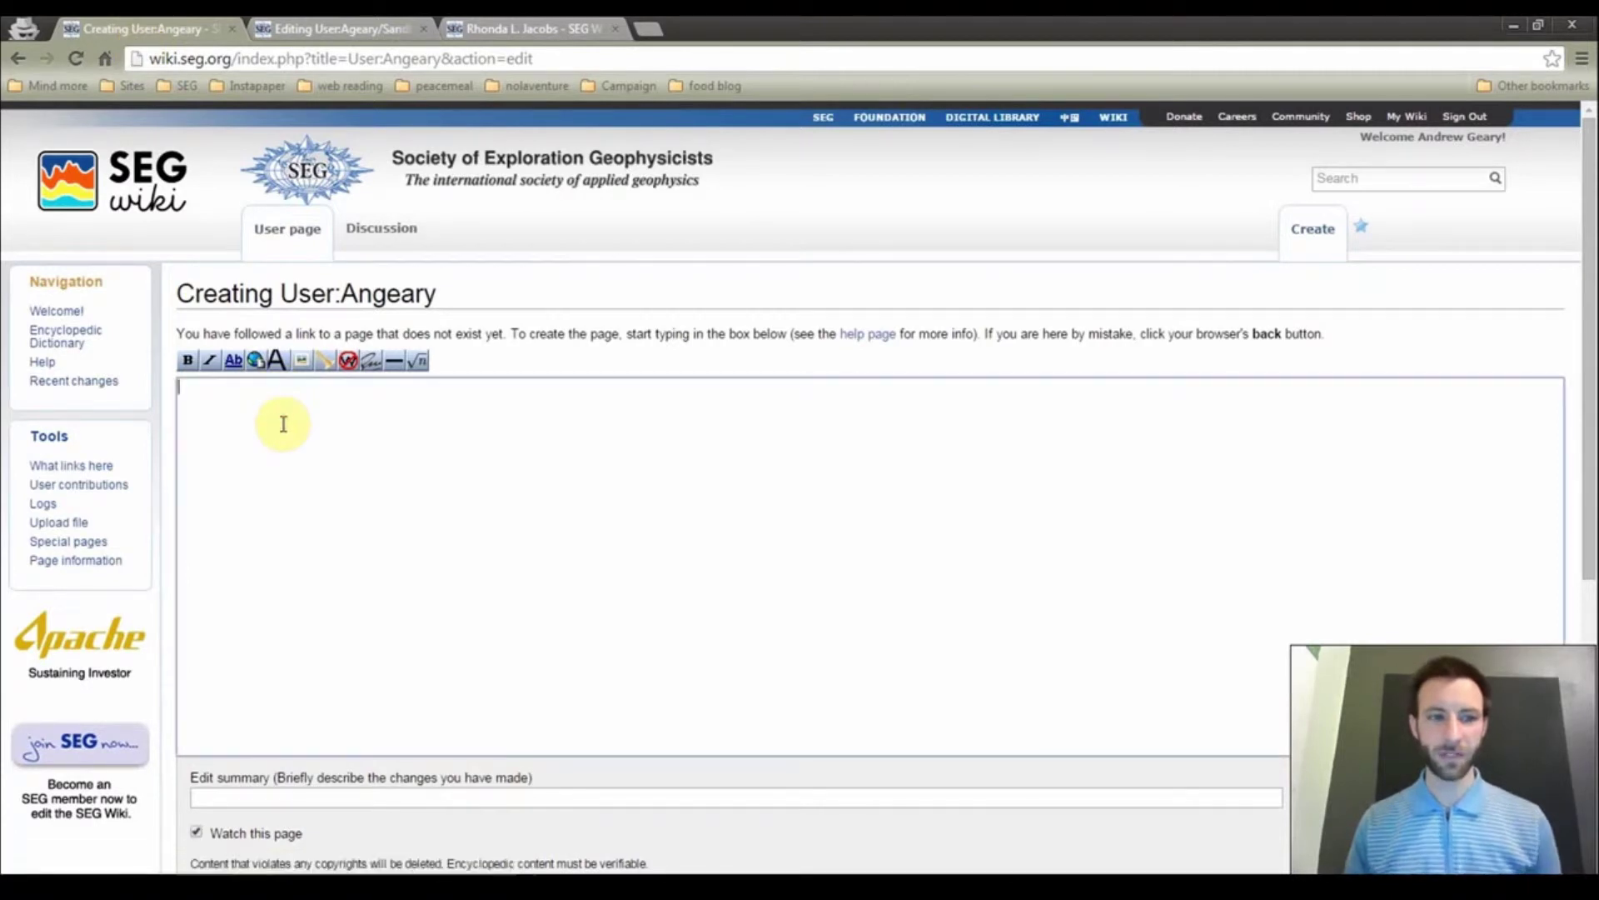
right_click(283, 424)
left_click(332, 540)
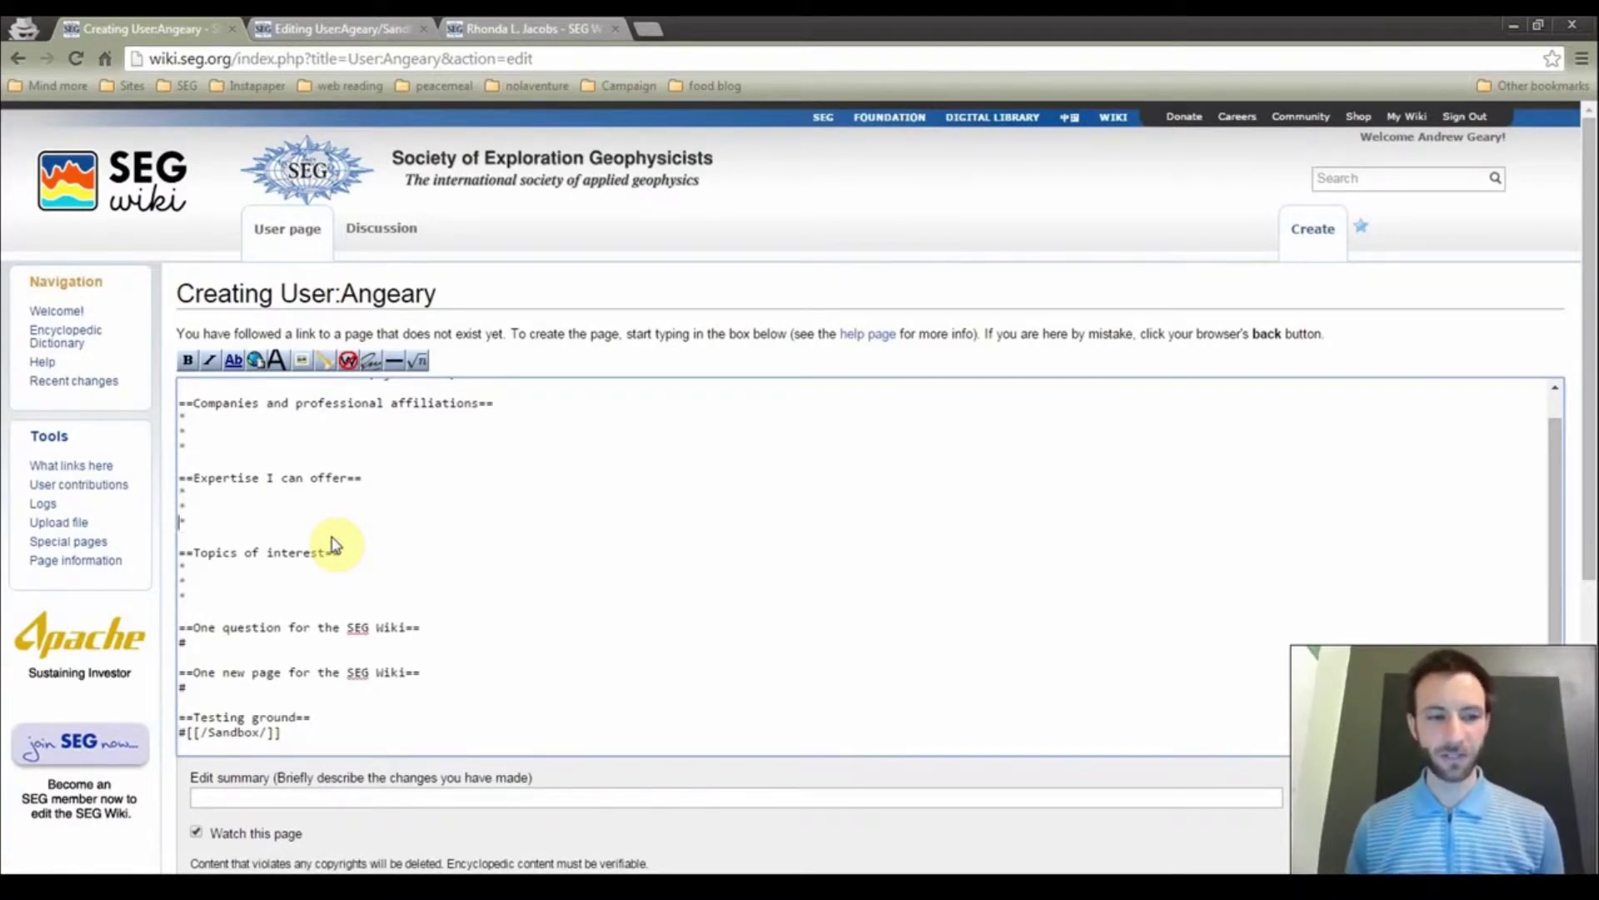
Replace the 'My name here' placeholder in DISPLAYTITLE with Andrew
scroll(332, 545, "up", 1)
key("Right")
key("Right")
key("Right")
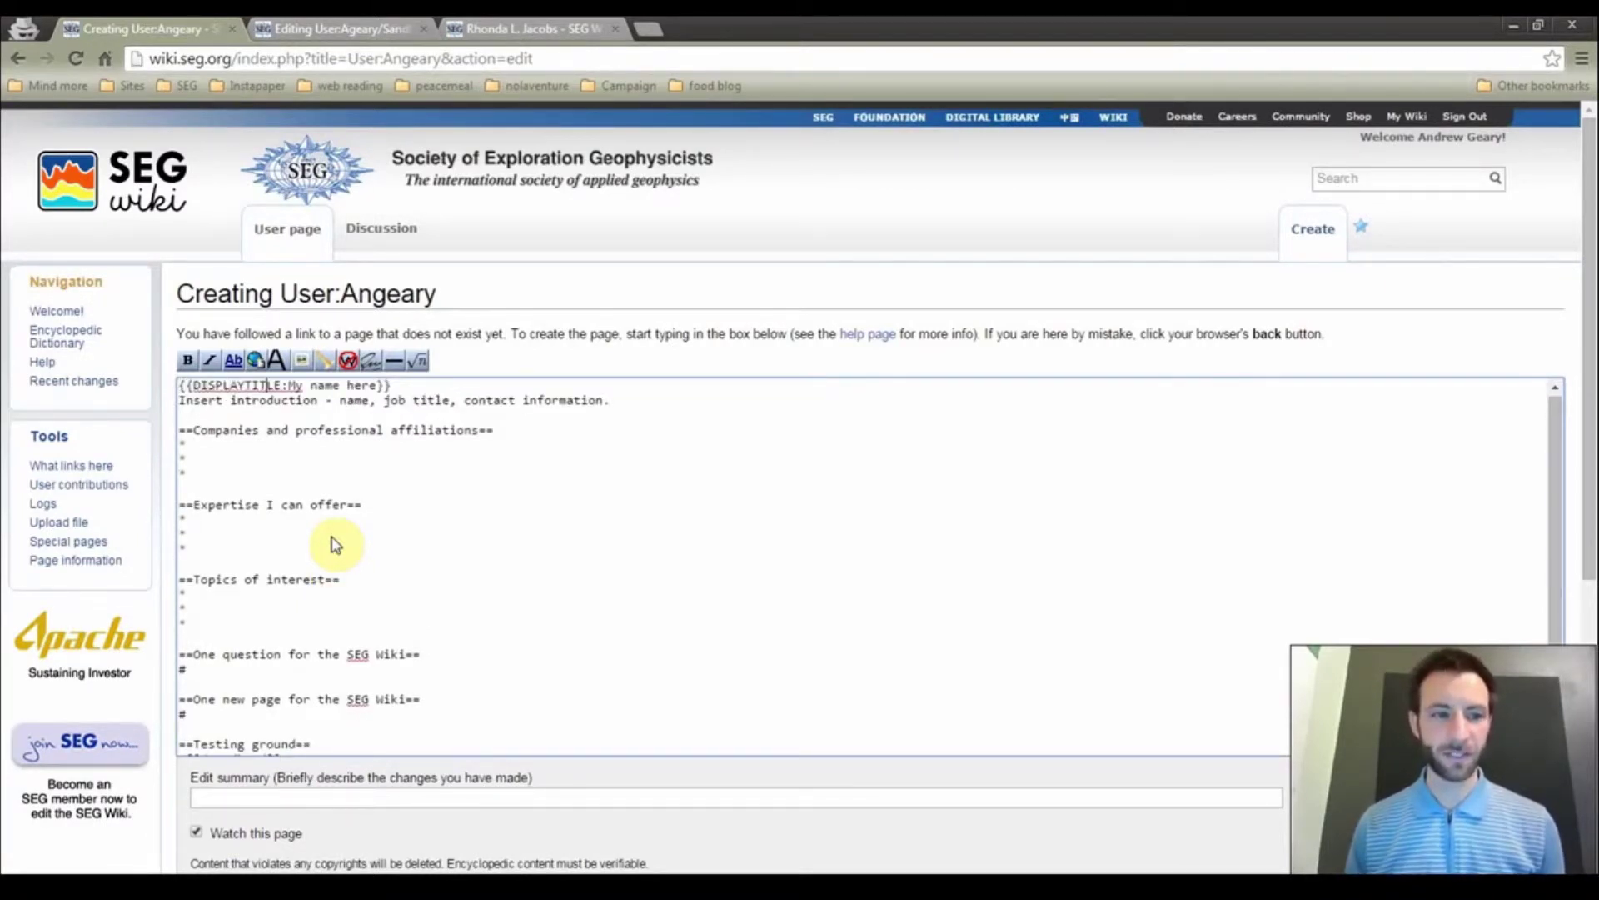
key("Delete")
key("Delete")
key("Delete")
key("Delete")
key("Delete")
key("Delete")
key("Delete")
key("Delete")
key("Delete")
key("Delete")
key("Delete")
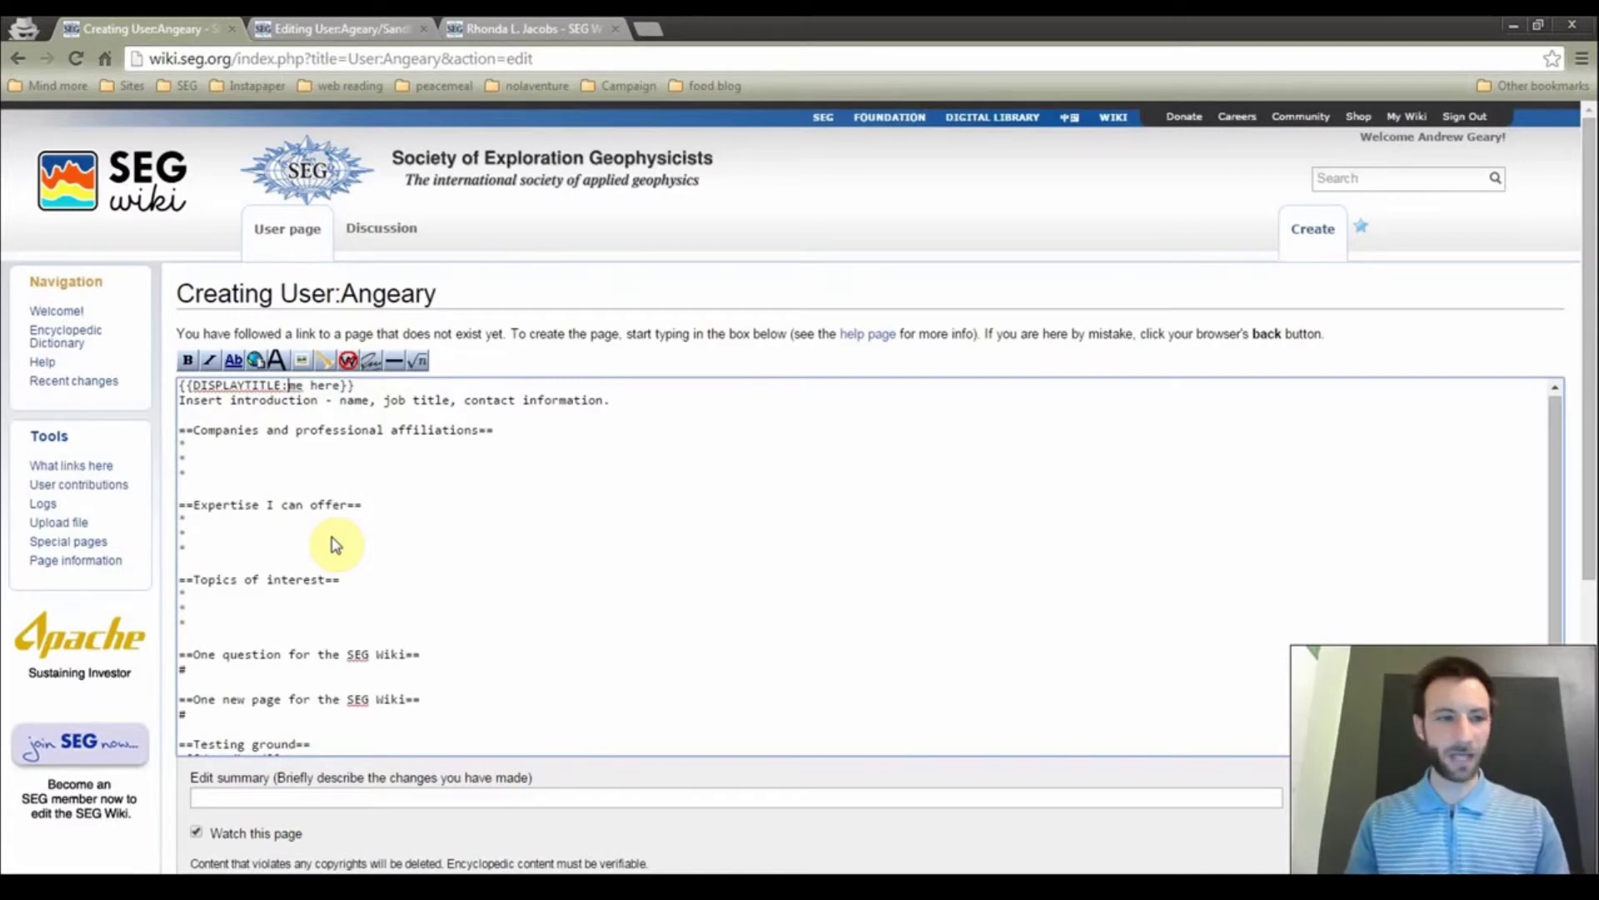
key("Delete")
type("Andrew")
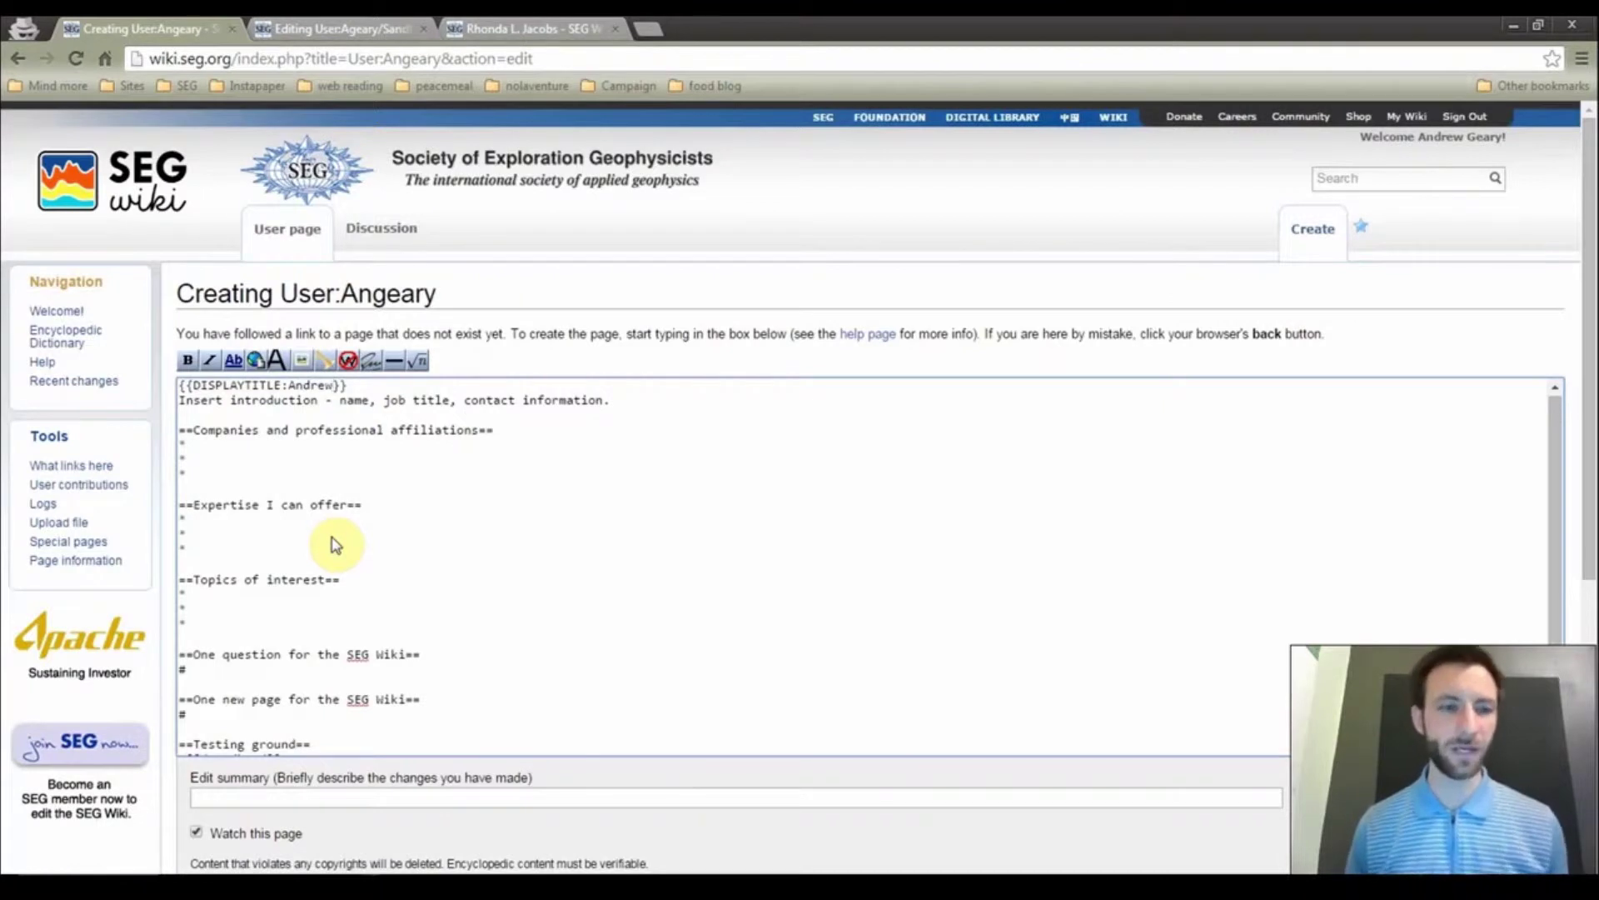
key("Down")
key("Down")
key("Down")
key("Down")
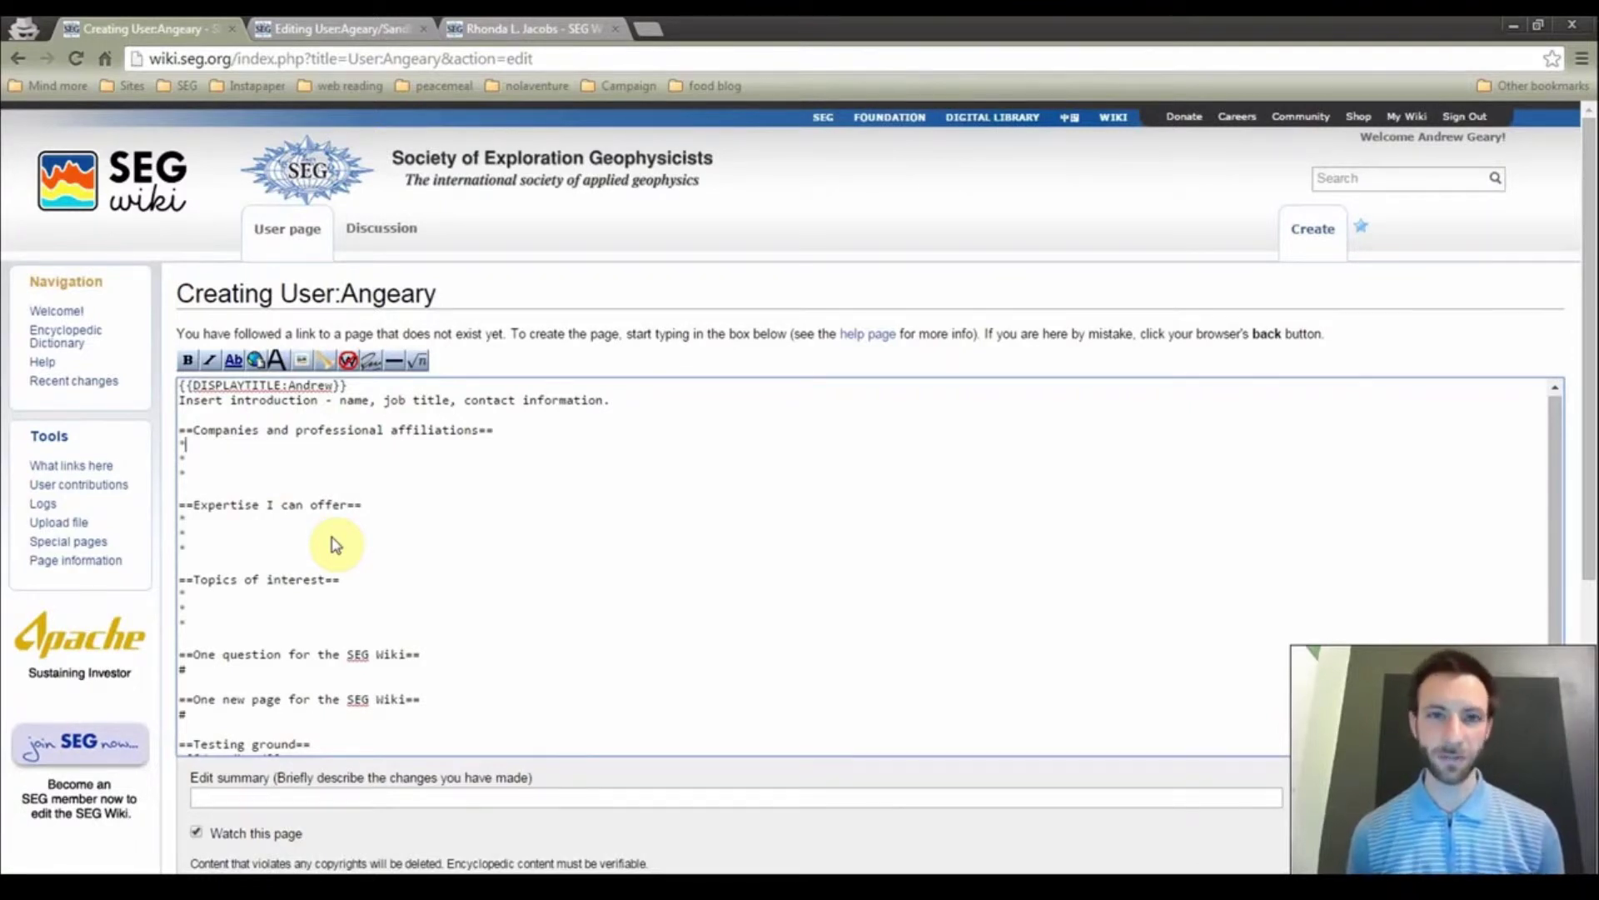
left_click(337, 543)
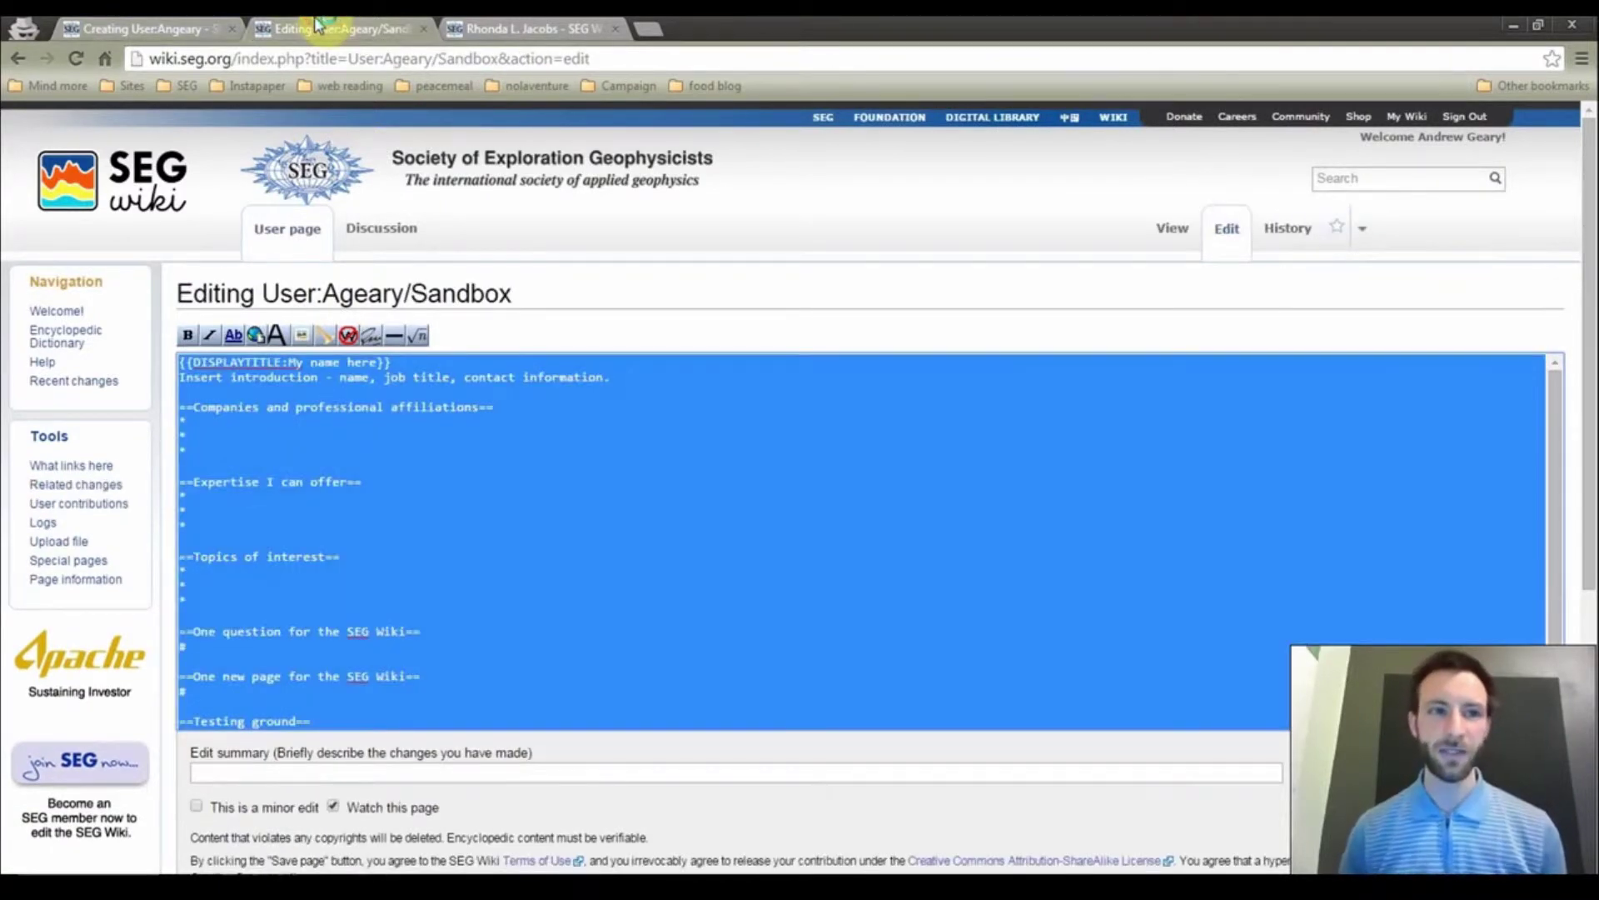
From the Sandbox tab, open Upload file and choose AndrewSC.jpg from Downloads as the source
left_click(317, 28)
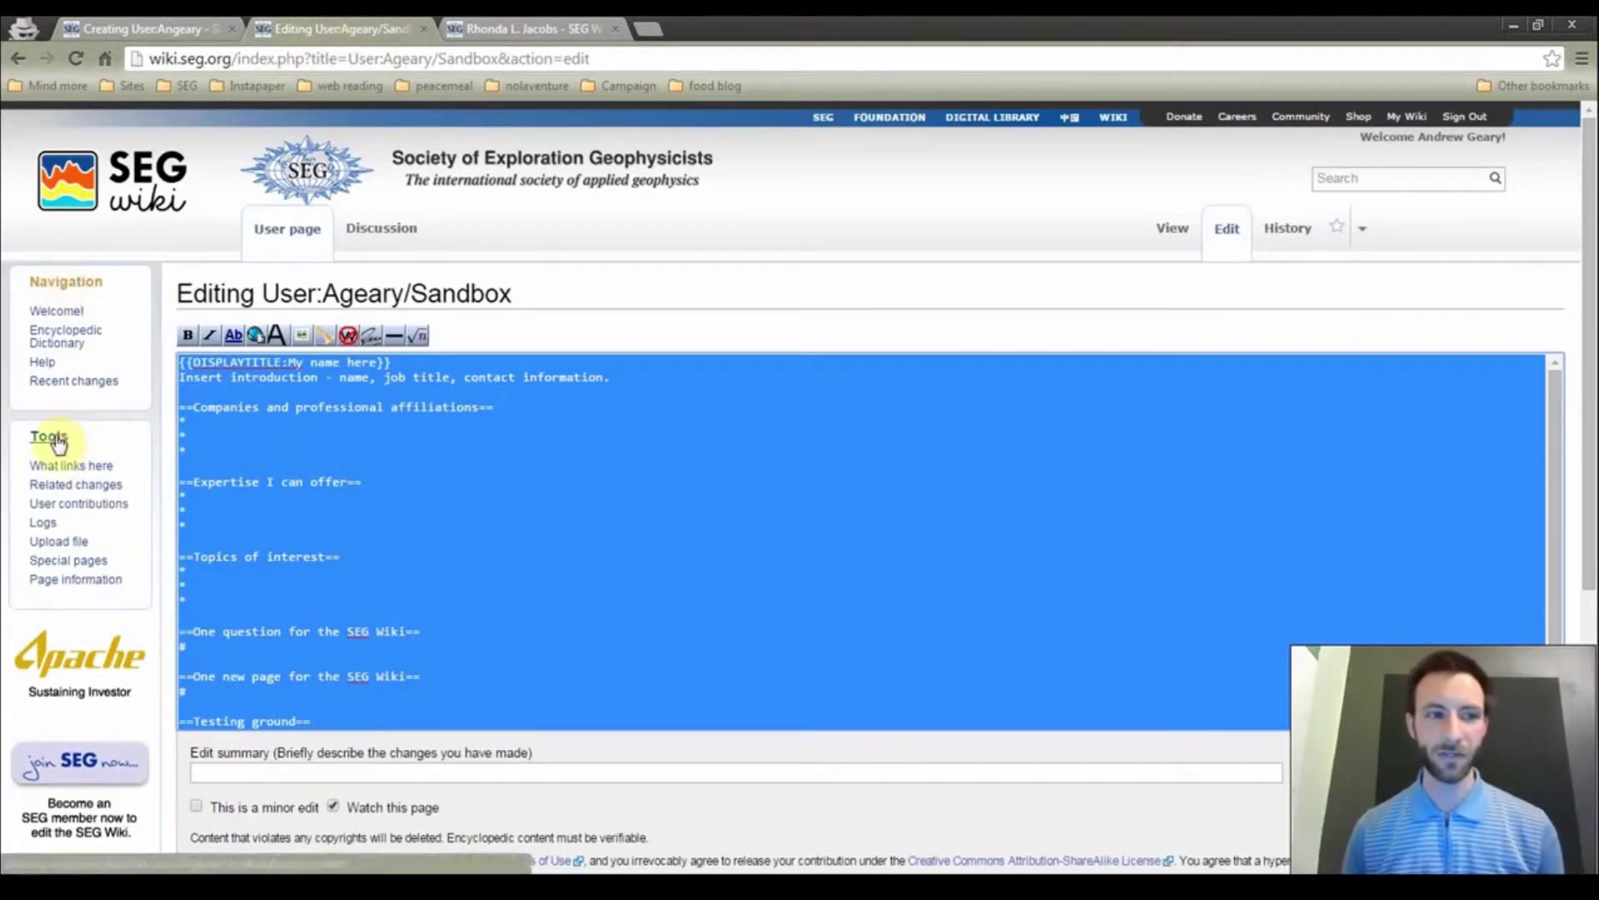
left_click(58, 544)
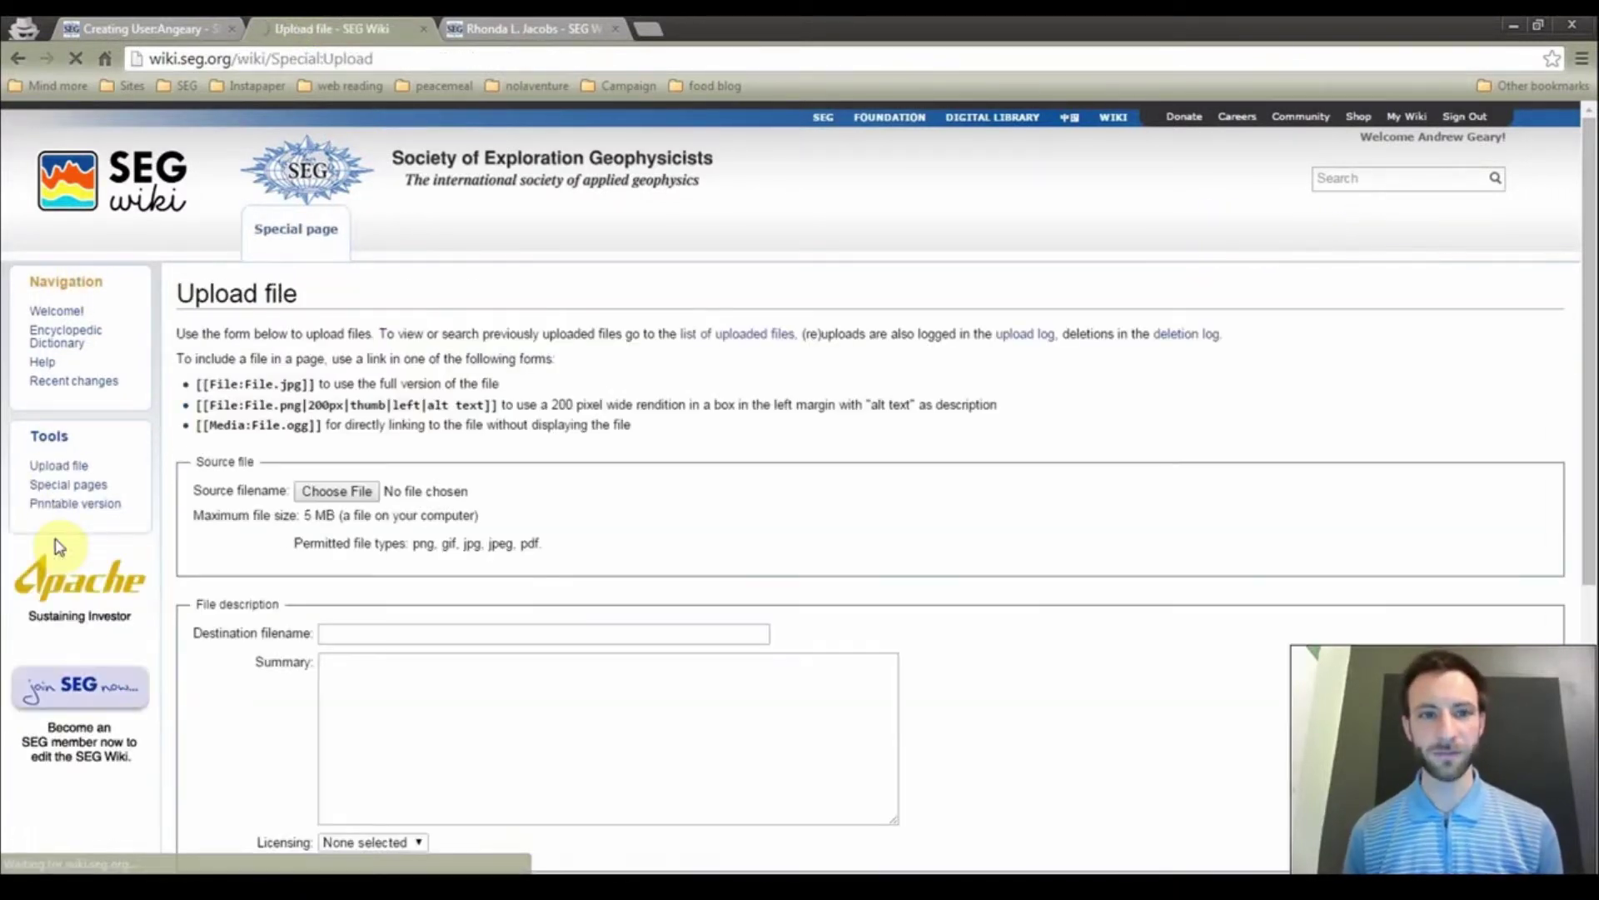
left_click(353, 496)
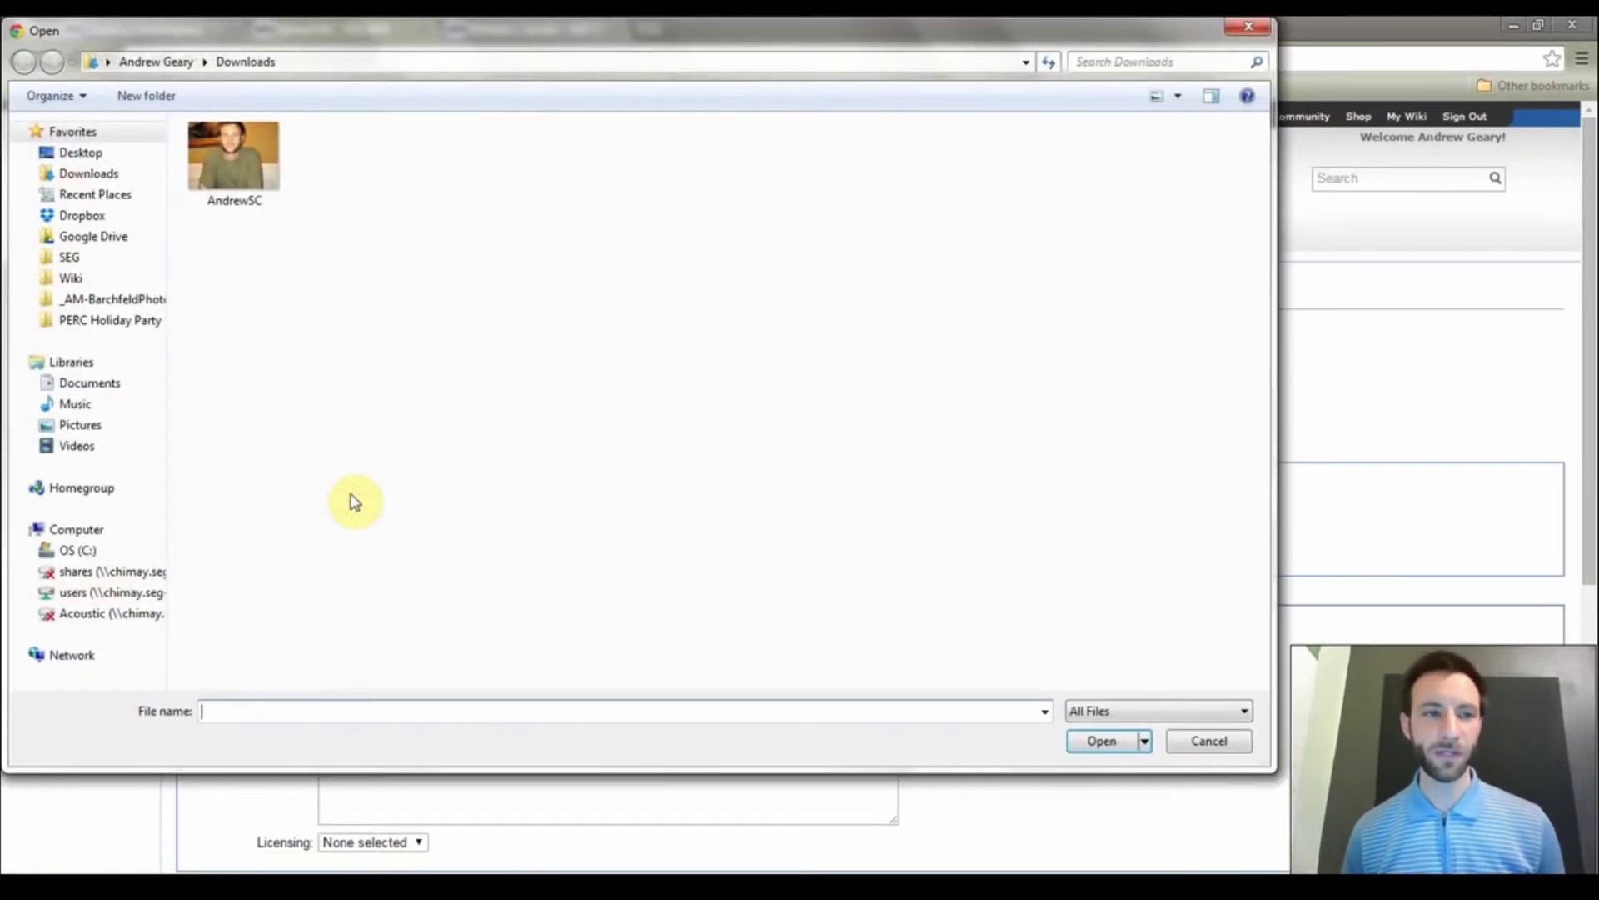
left_click(233, 135)
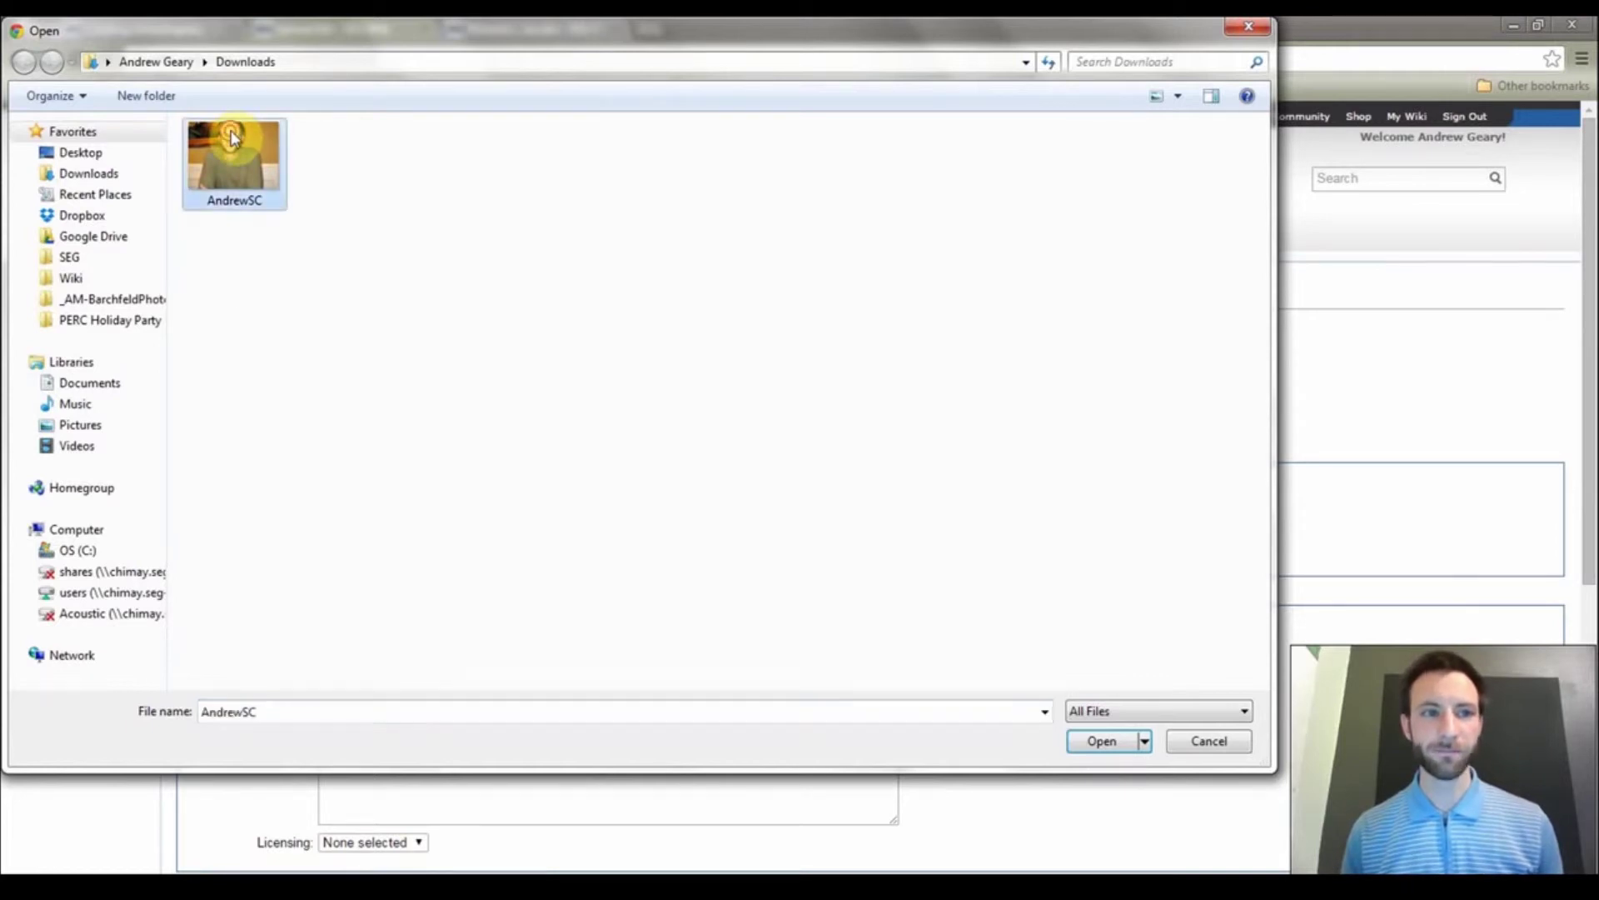
double_click(232, 135)
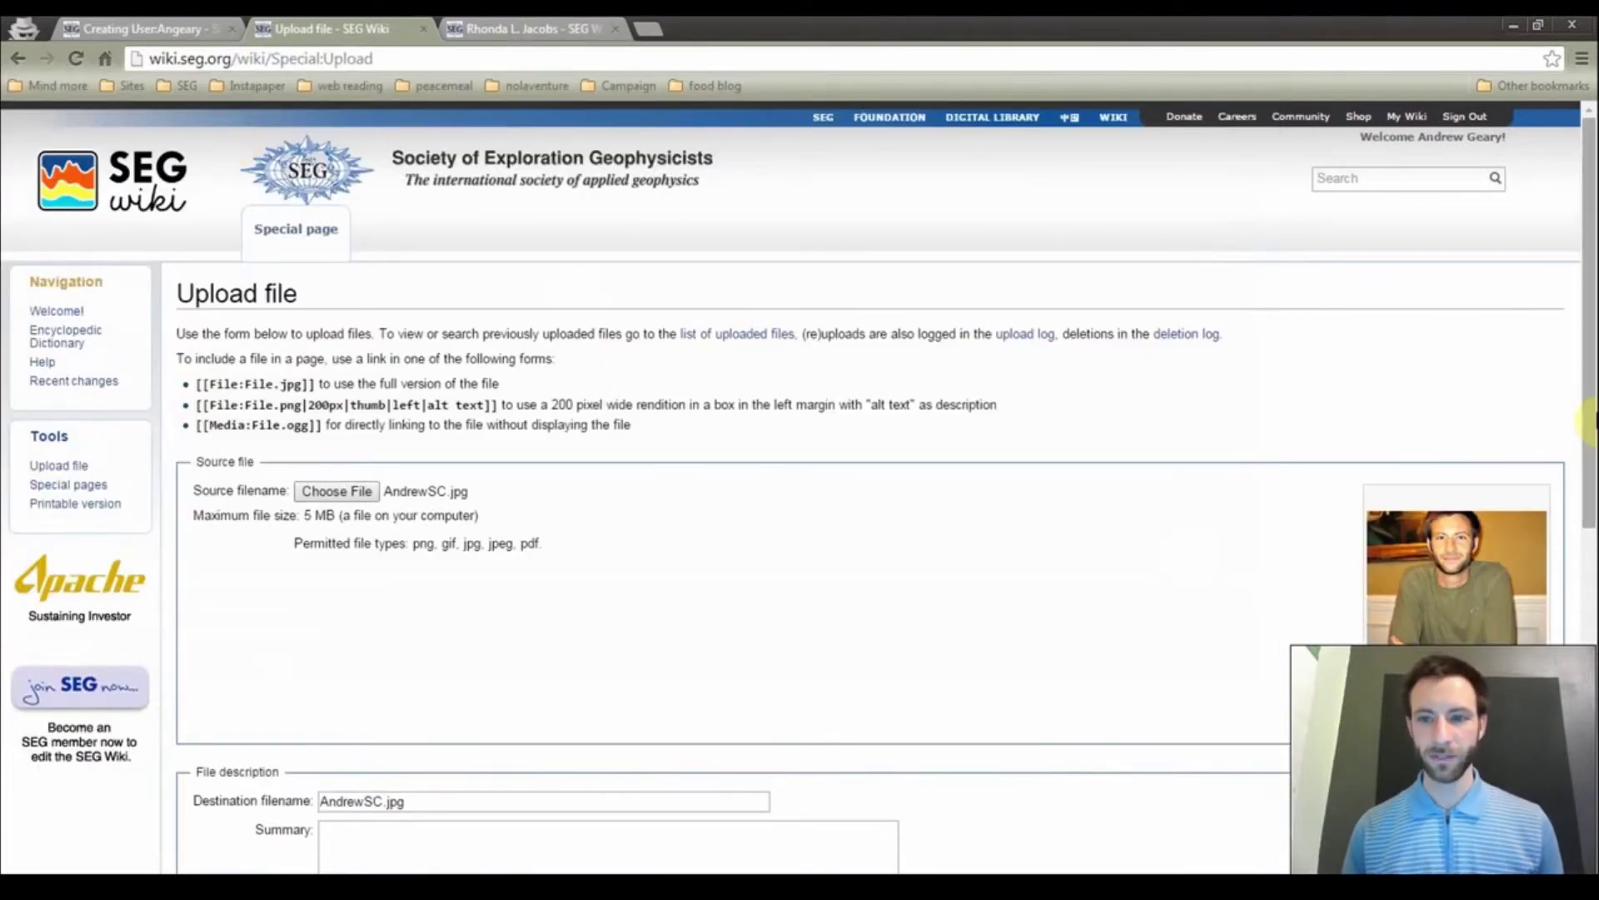
left_click_drag(1588, 393, 1588, 576)
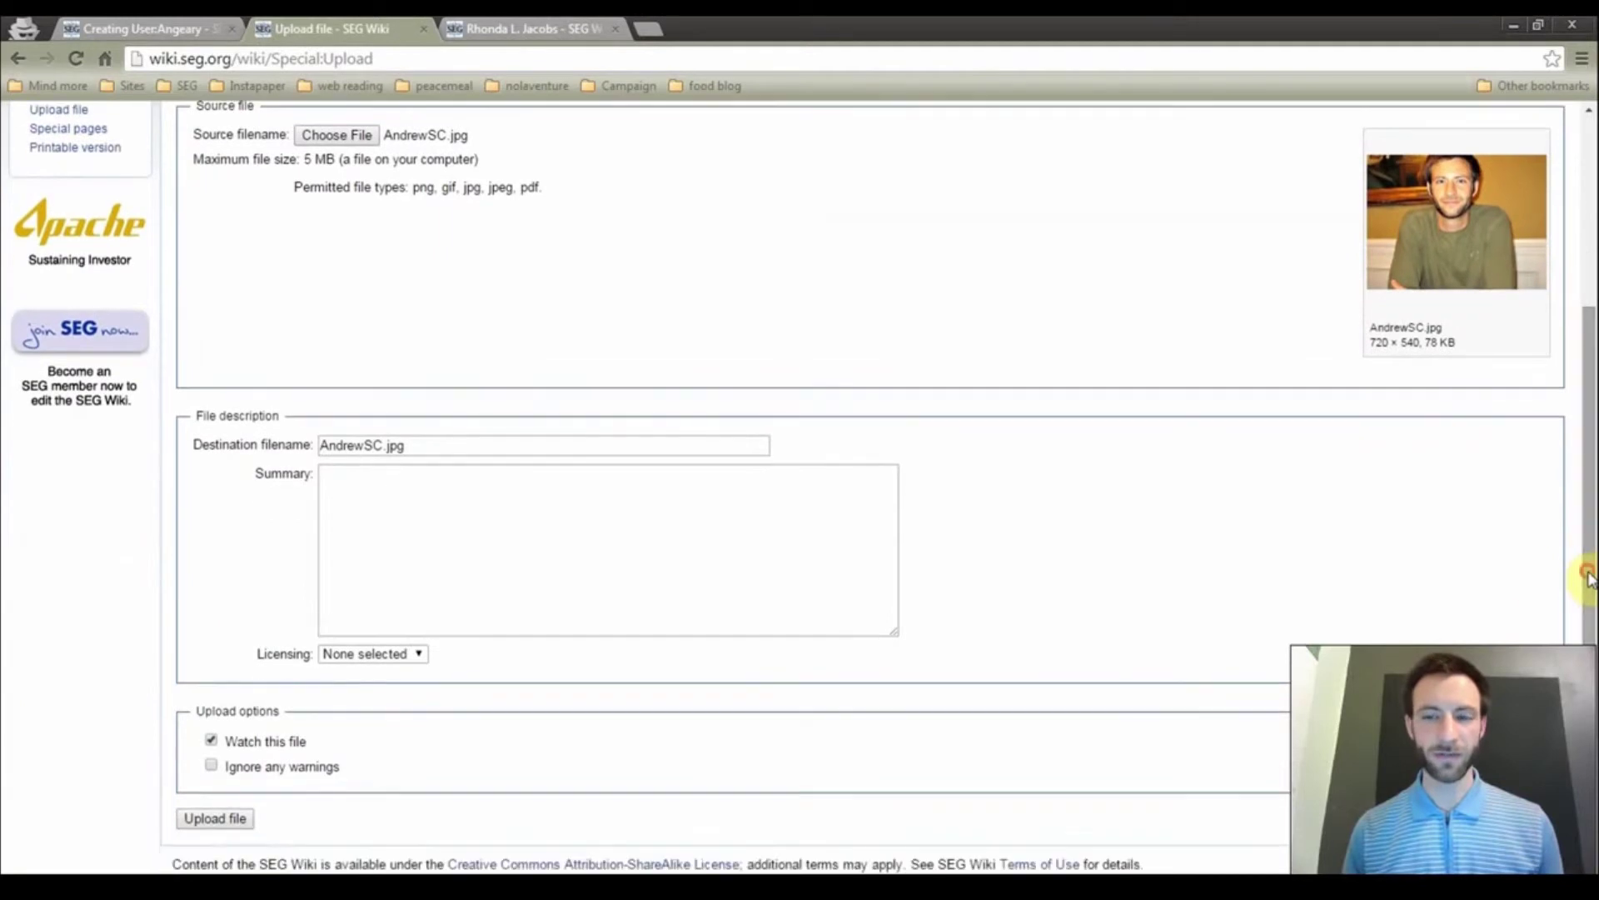
Give the upload the summary 'Andrew house sitting in South Carolina.' and upload the photo
left_click(542, 582)
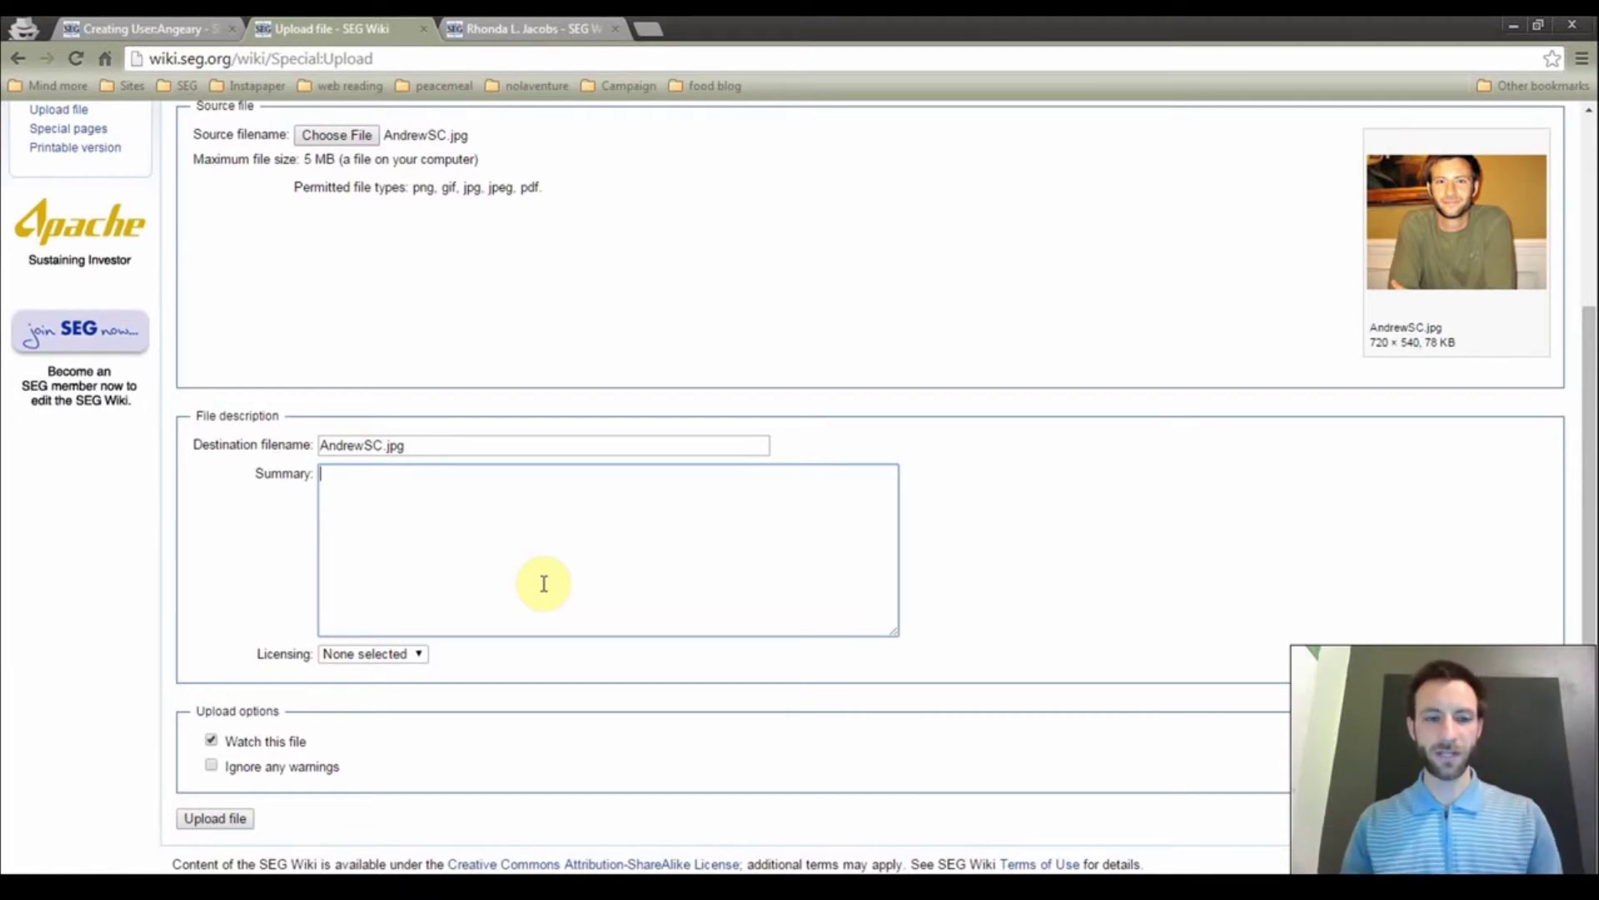
type("Andrew house i")
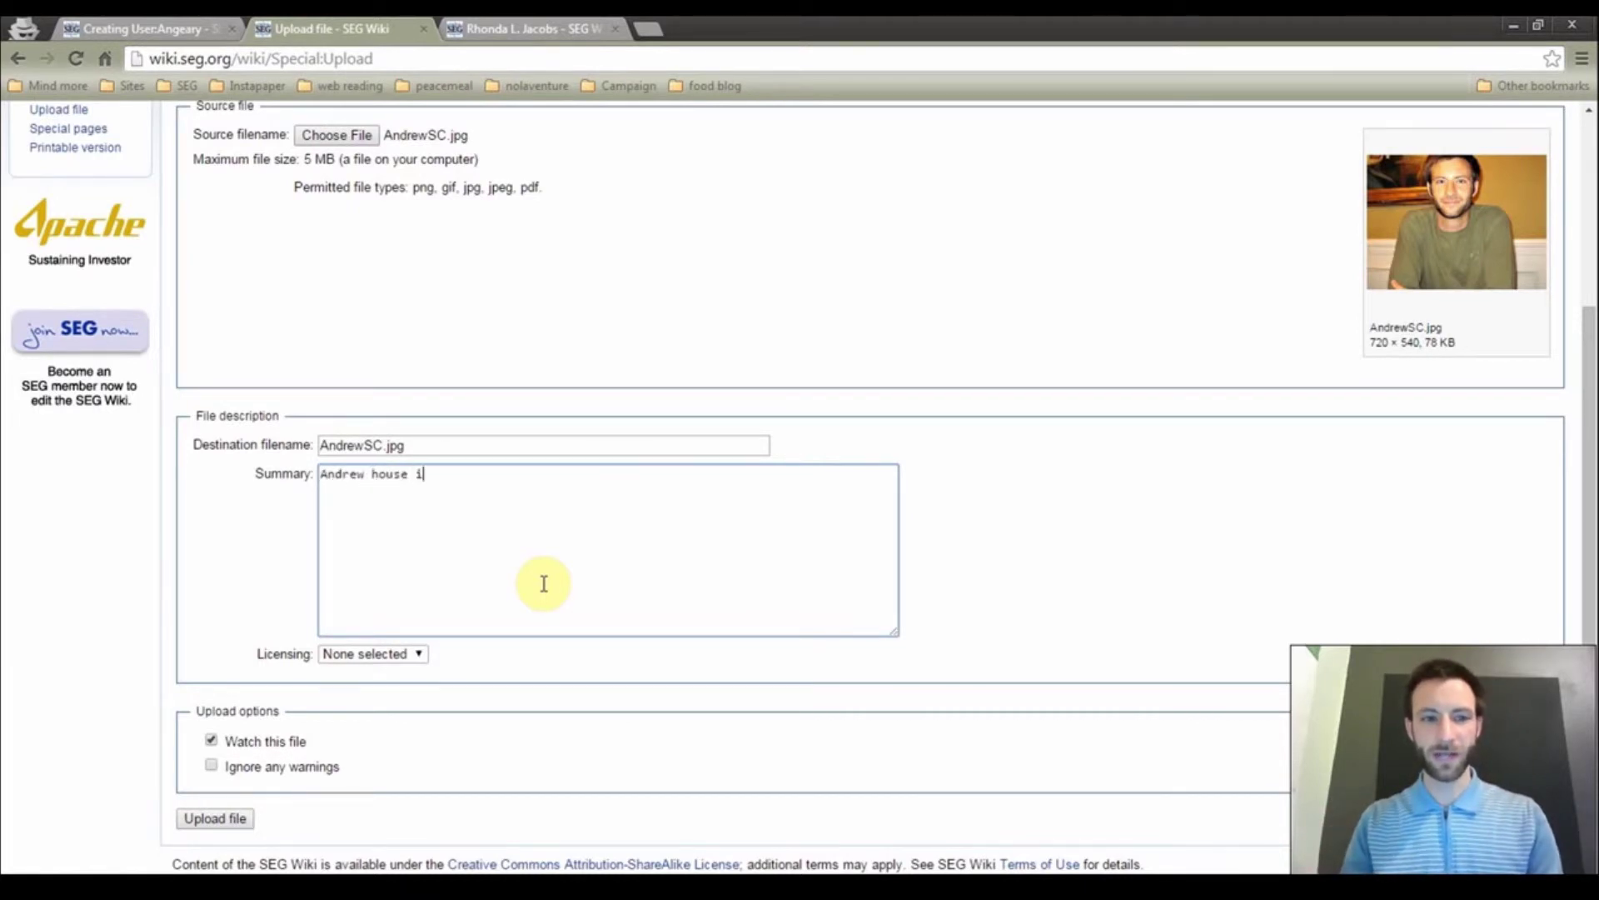
type("ngt")
key("BackSpace")
key("BackSpace")
key("BackSpace")
key("BackSpace")
type("sitti")
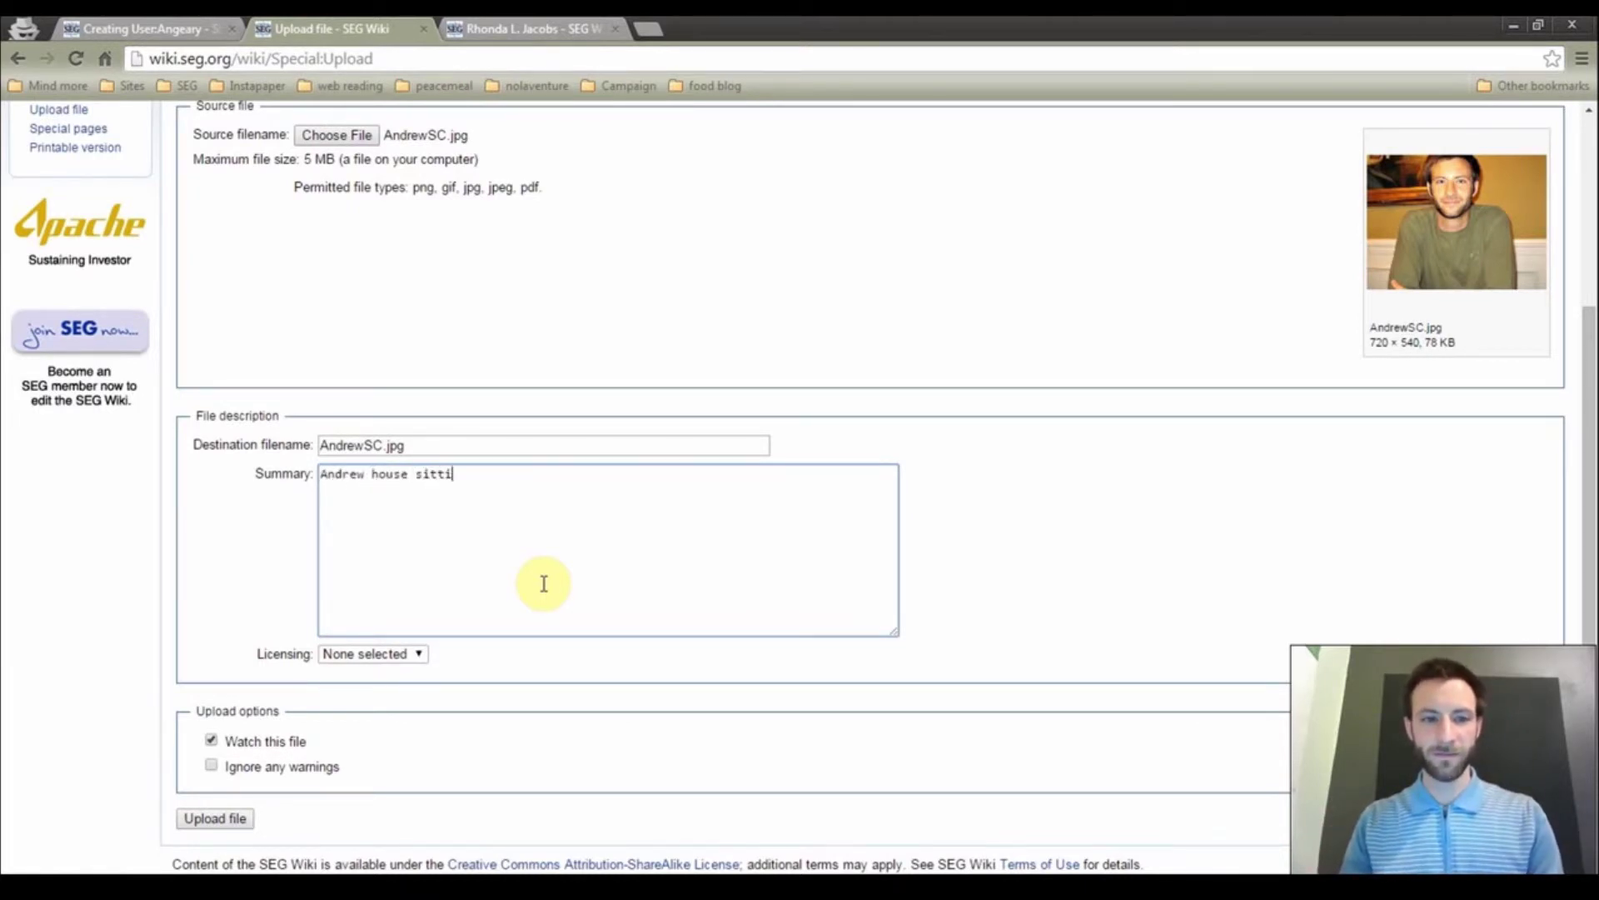
type("ng in South ")
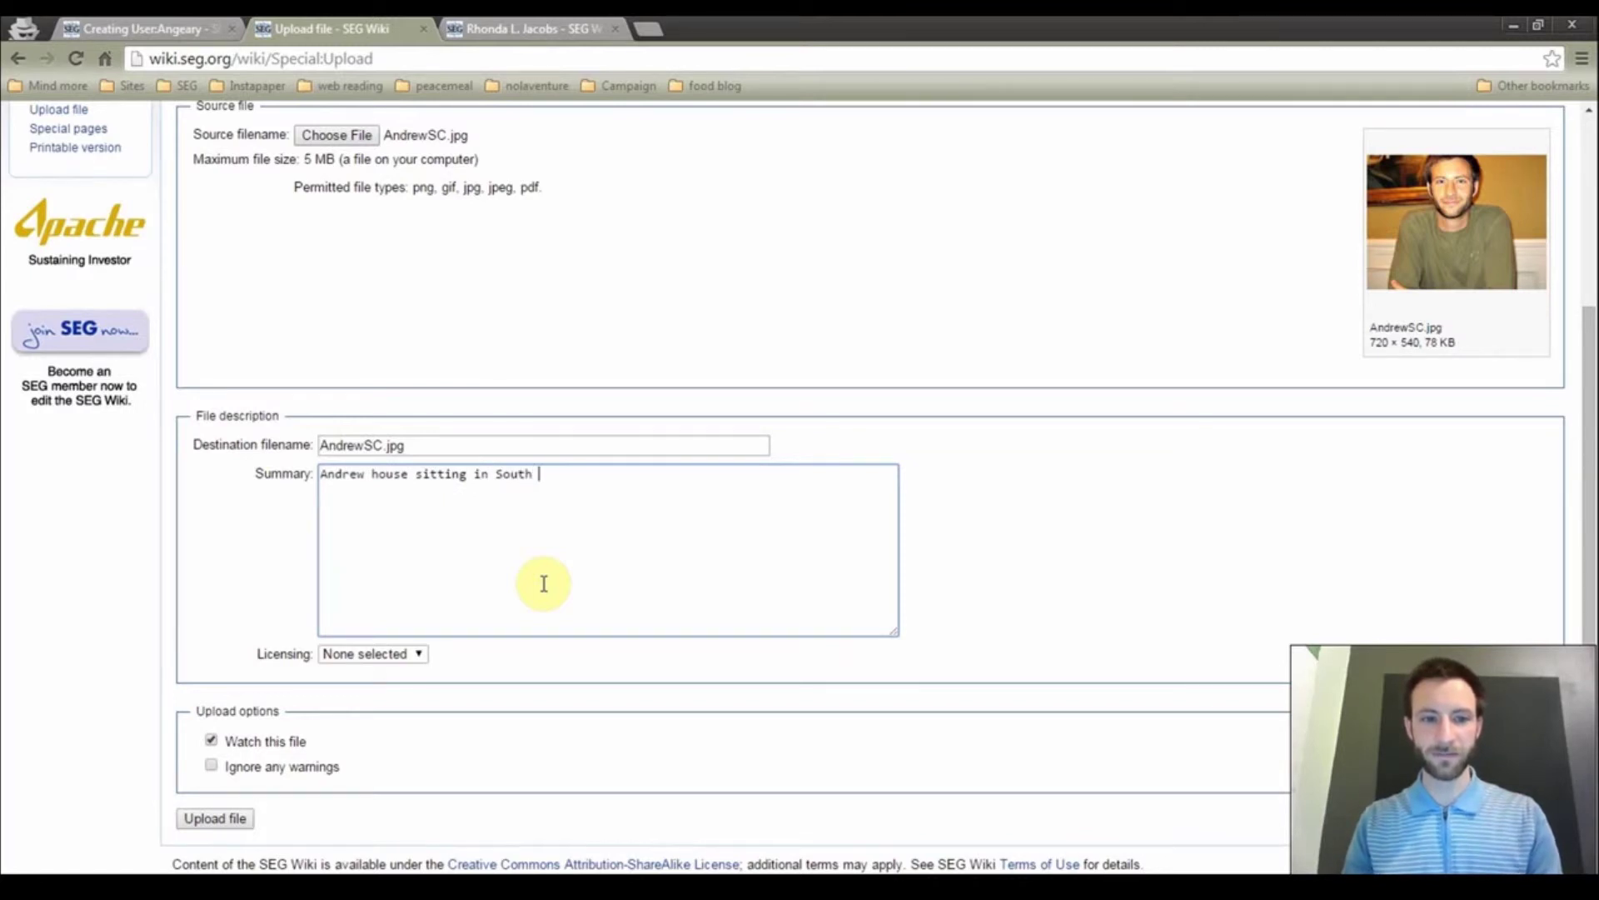
type("Carolina.")
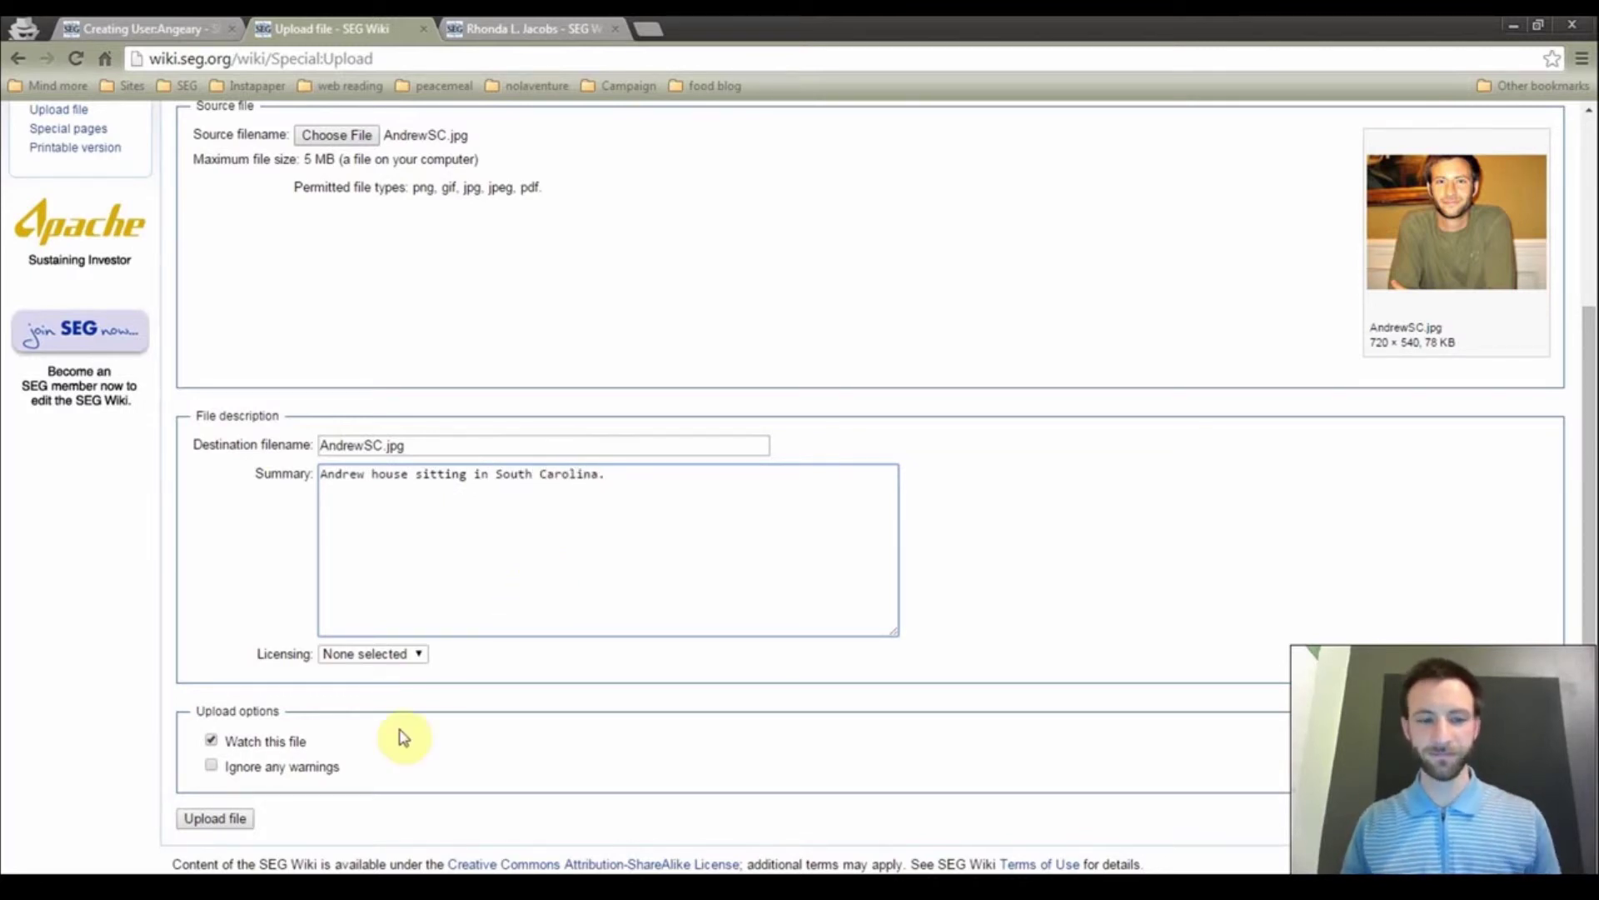
middle_click(404, 737)
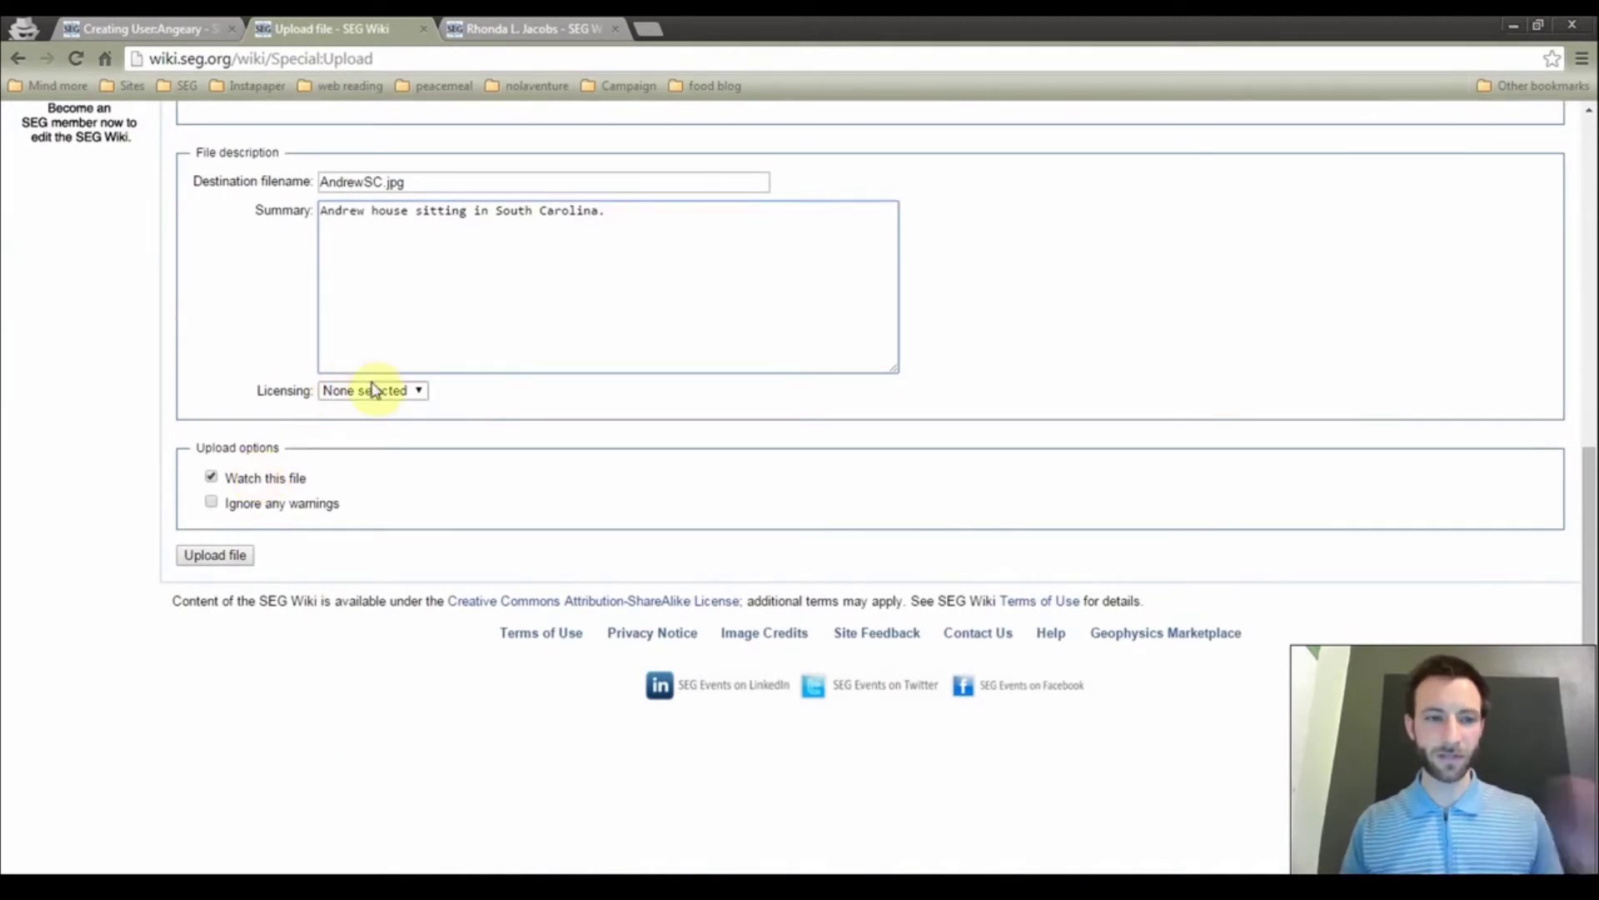
left_click(202, 554)
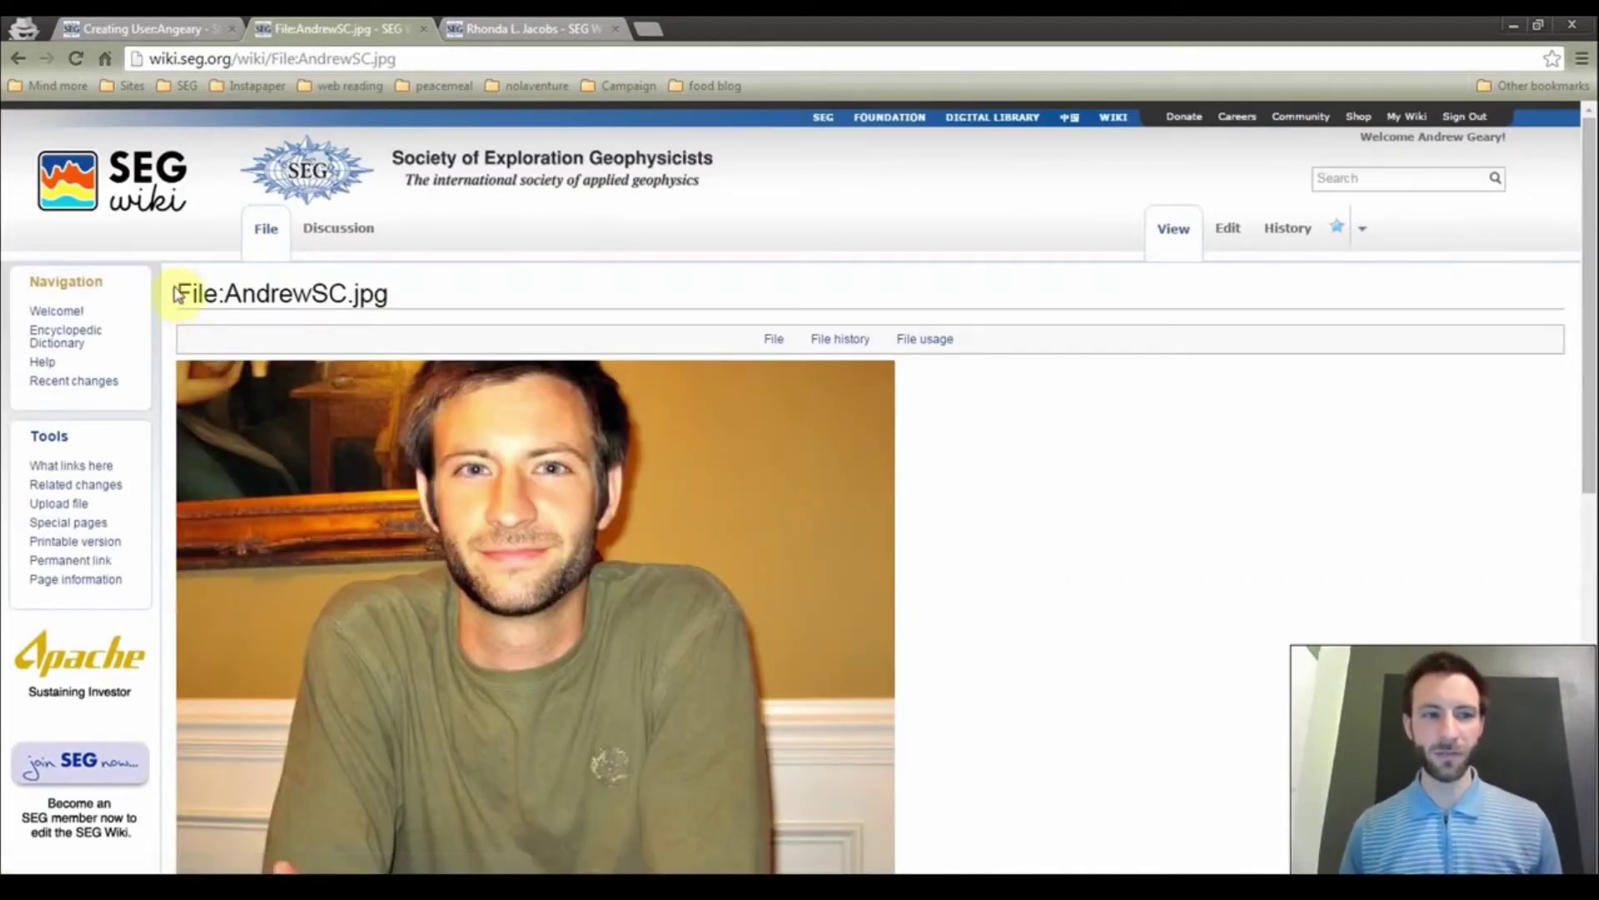
Select the File:AndrewSC.jpg title, then add a blank line below the user page's introduction line
left_click_drag(182, 293, 386, 299)
key("ctrl+c")
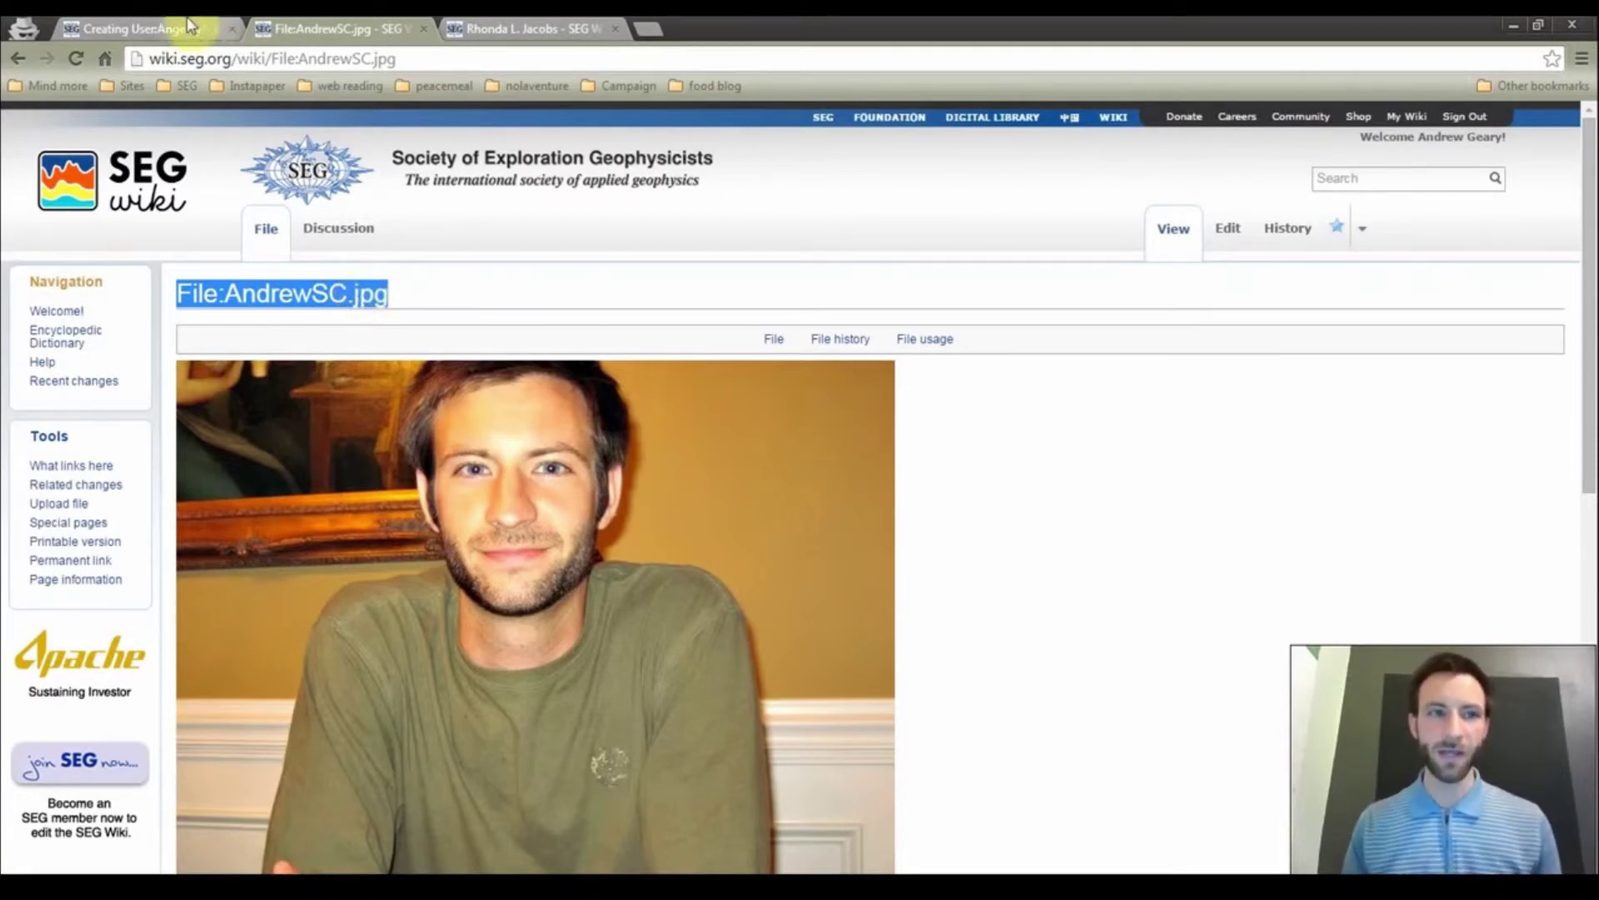
left_click(145, 25)
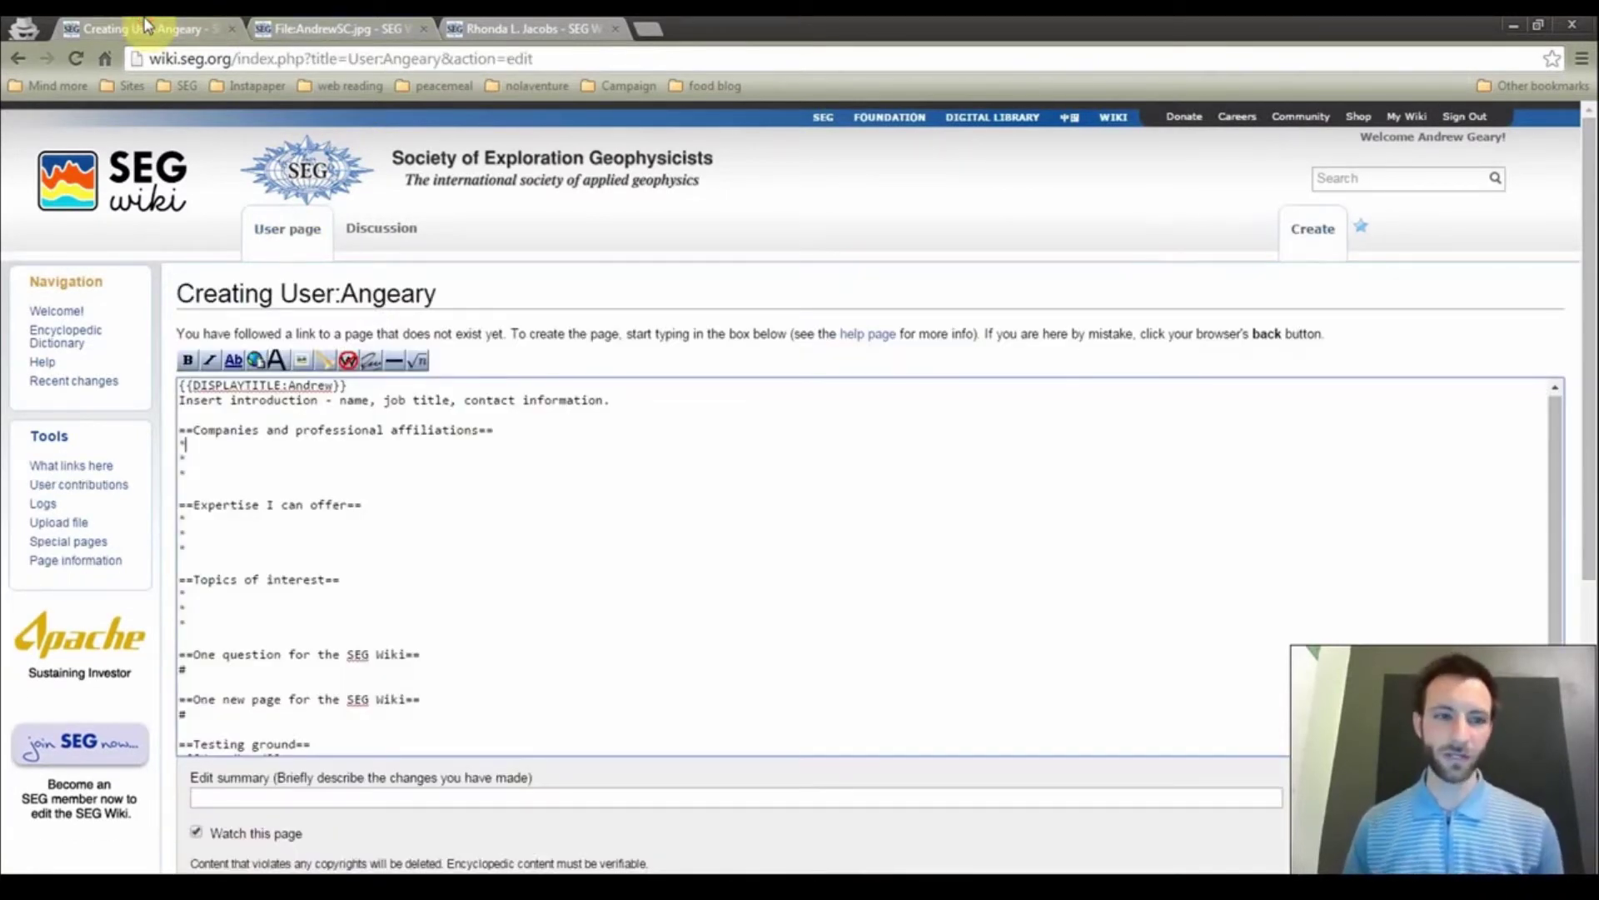
left_click(200, 408)
key("Return")
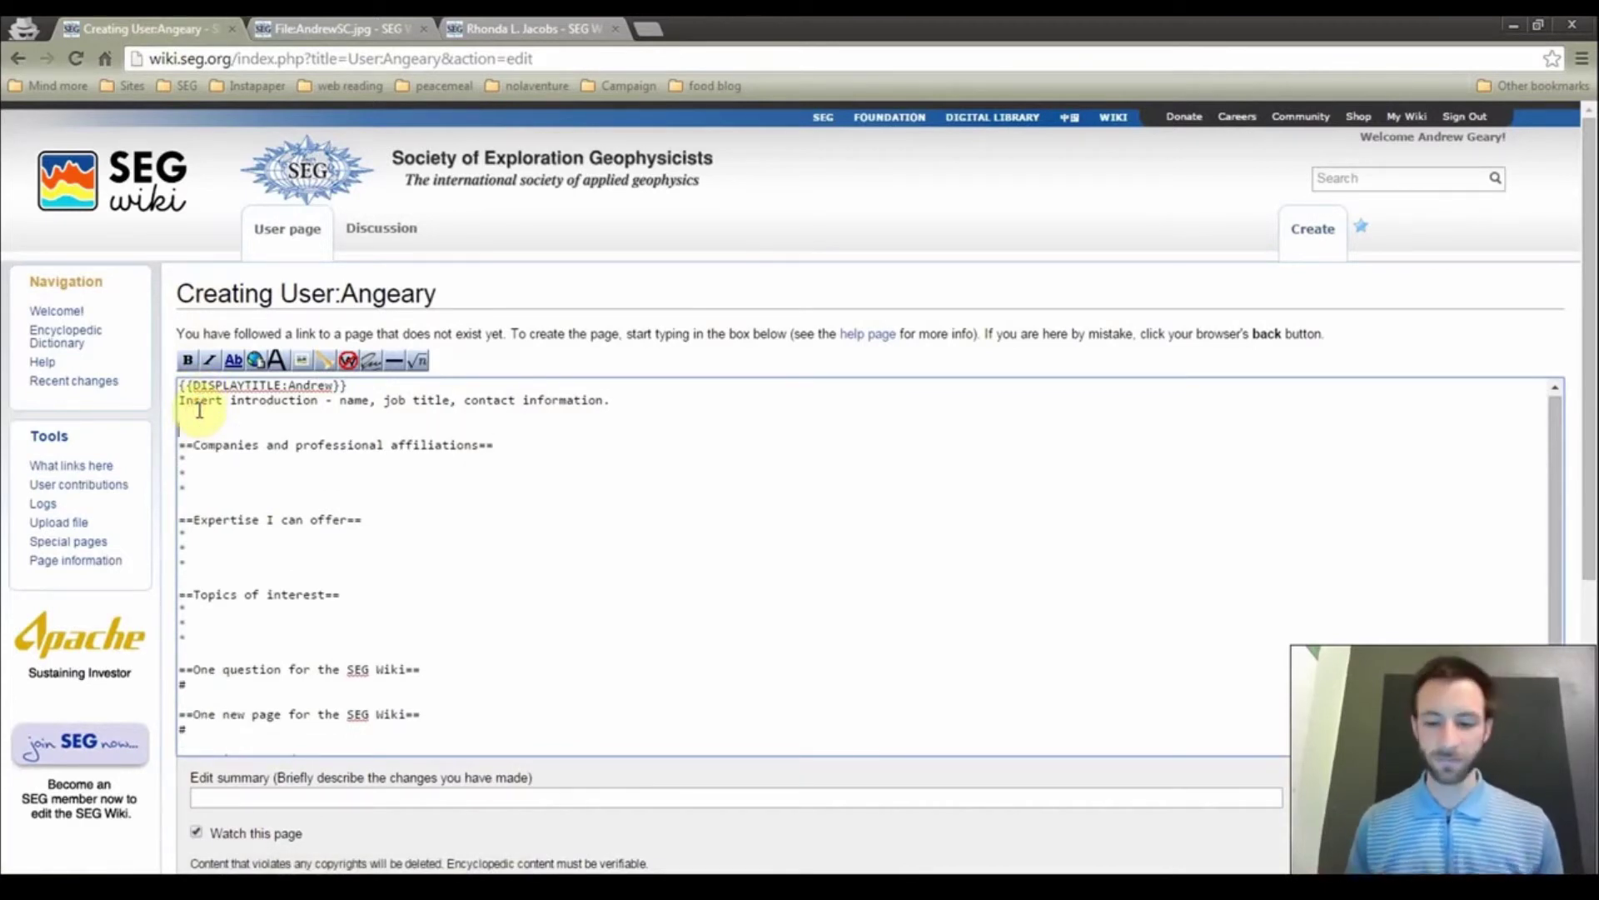
Embed the photo as [[File:AndrewSC.jpg|thumb|Andrew house sitting.]] followed by a blank line
type("[[")
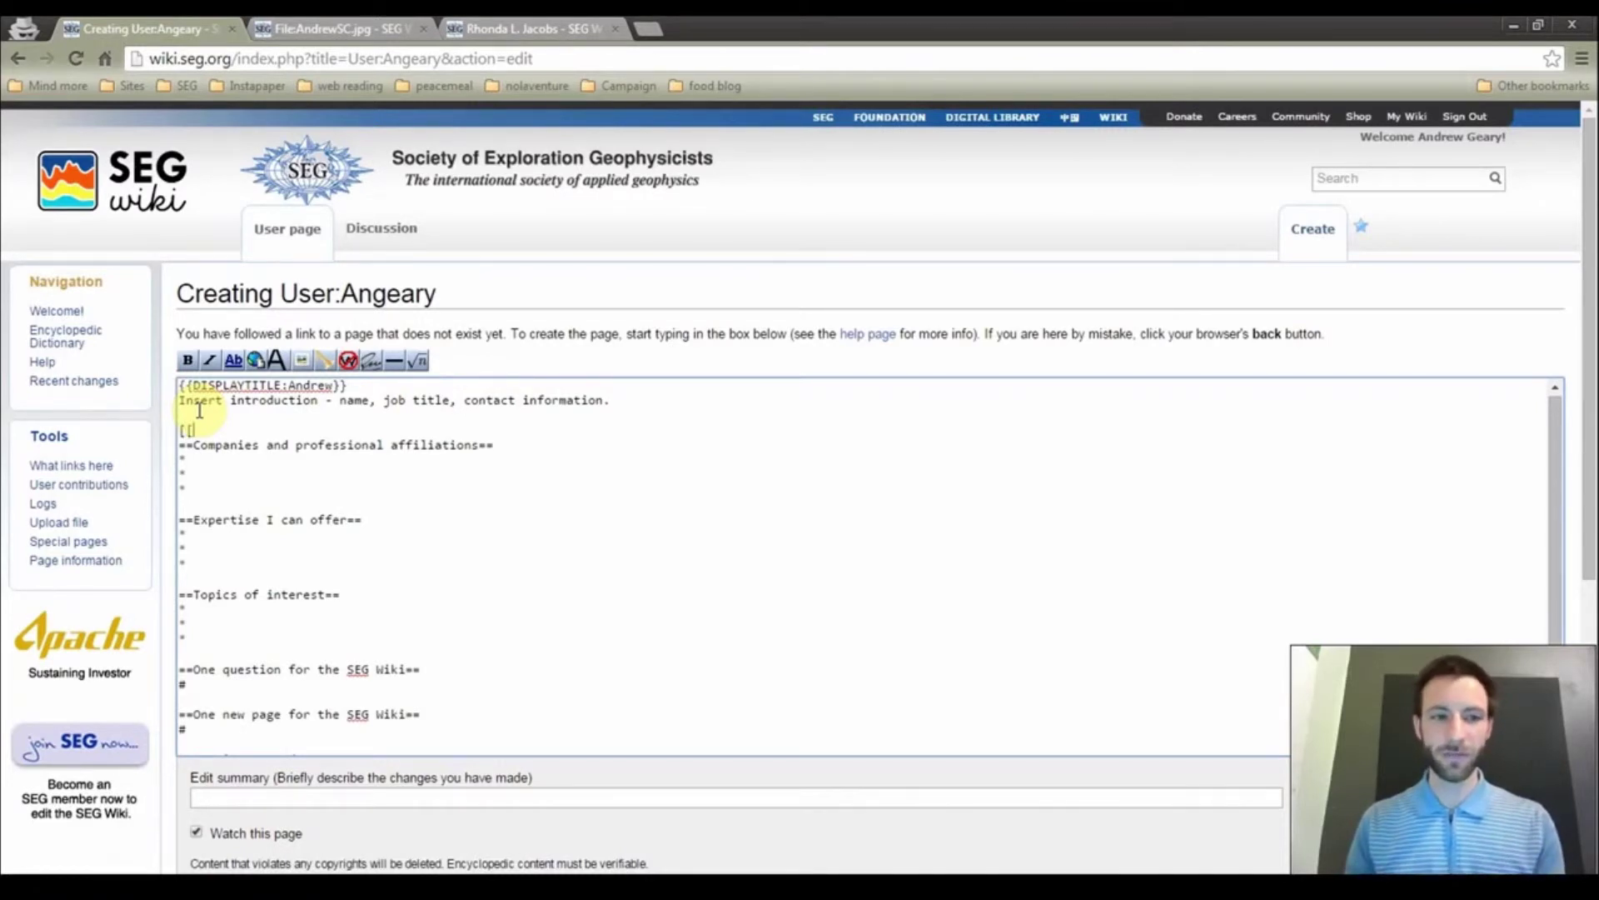
key("ctrl+v")
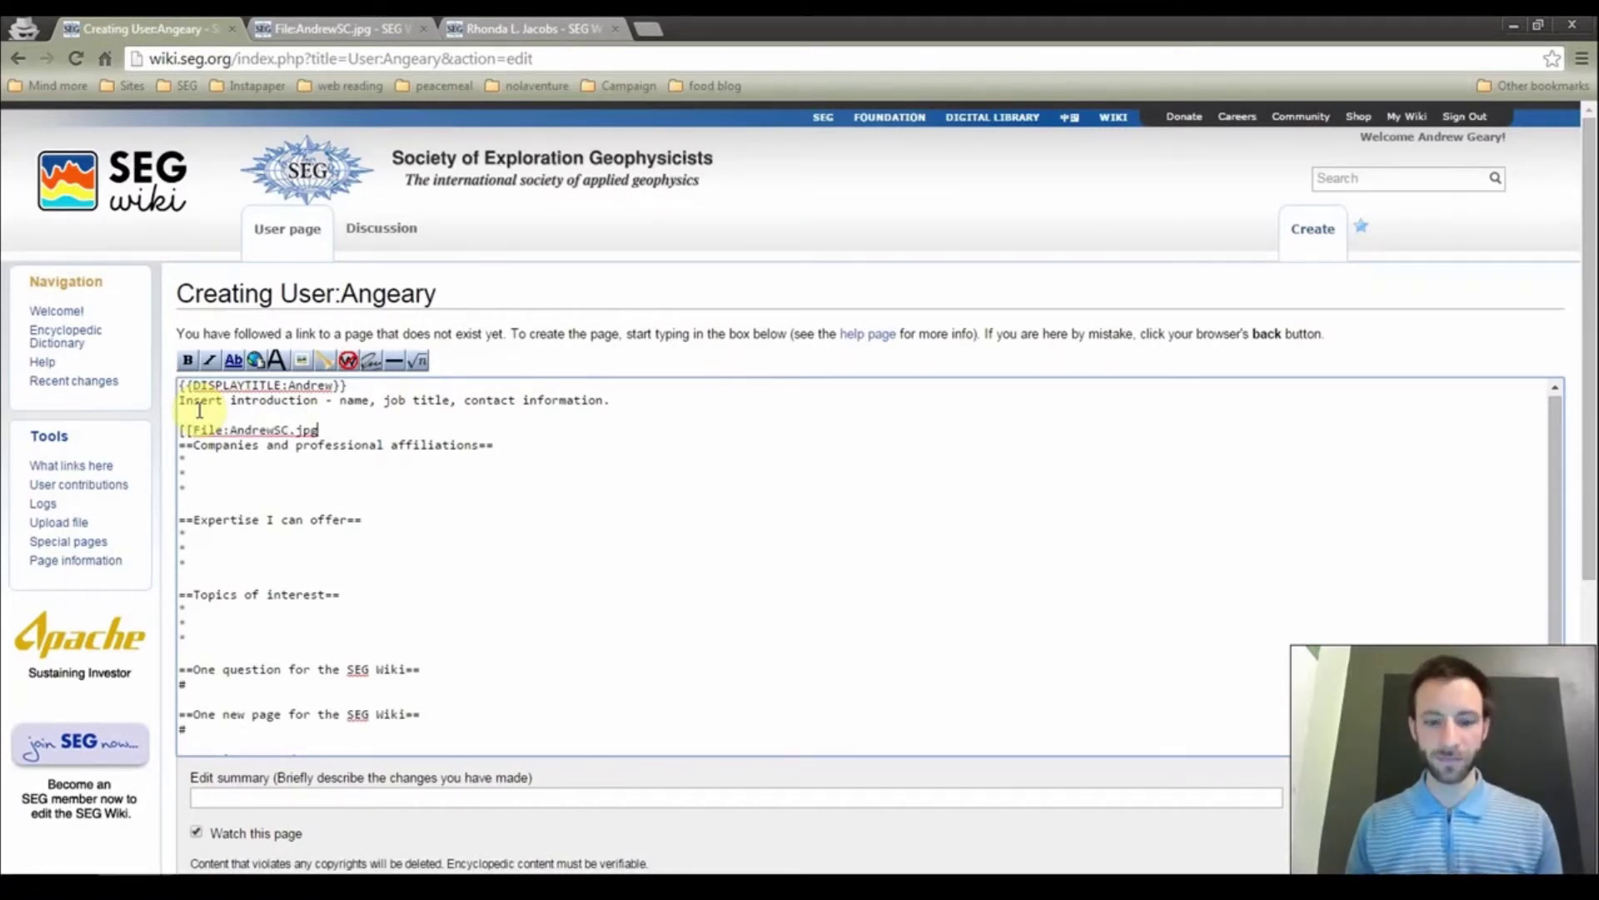
type("]]")
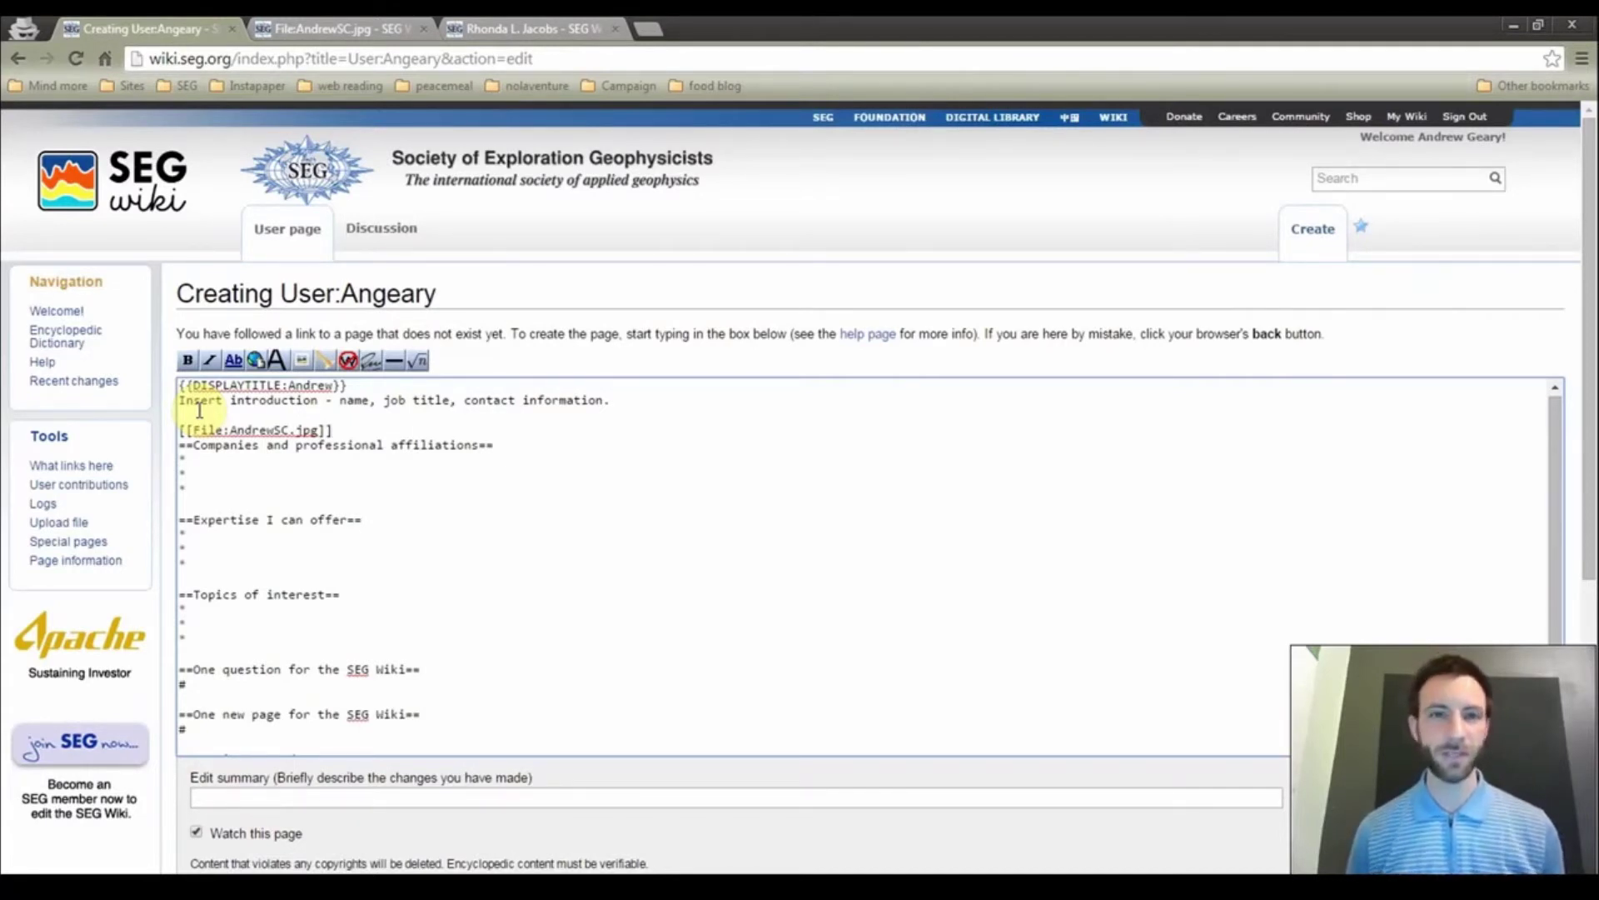
key("Left")
key("Left")
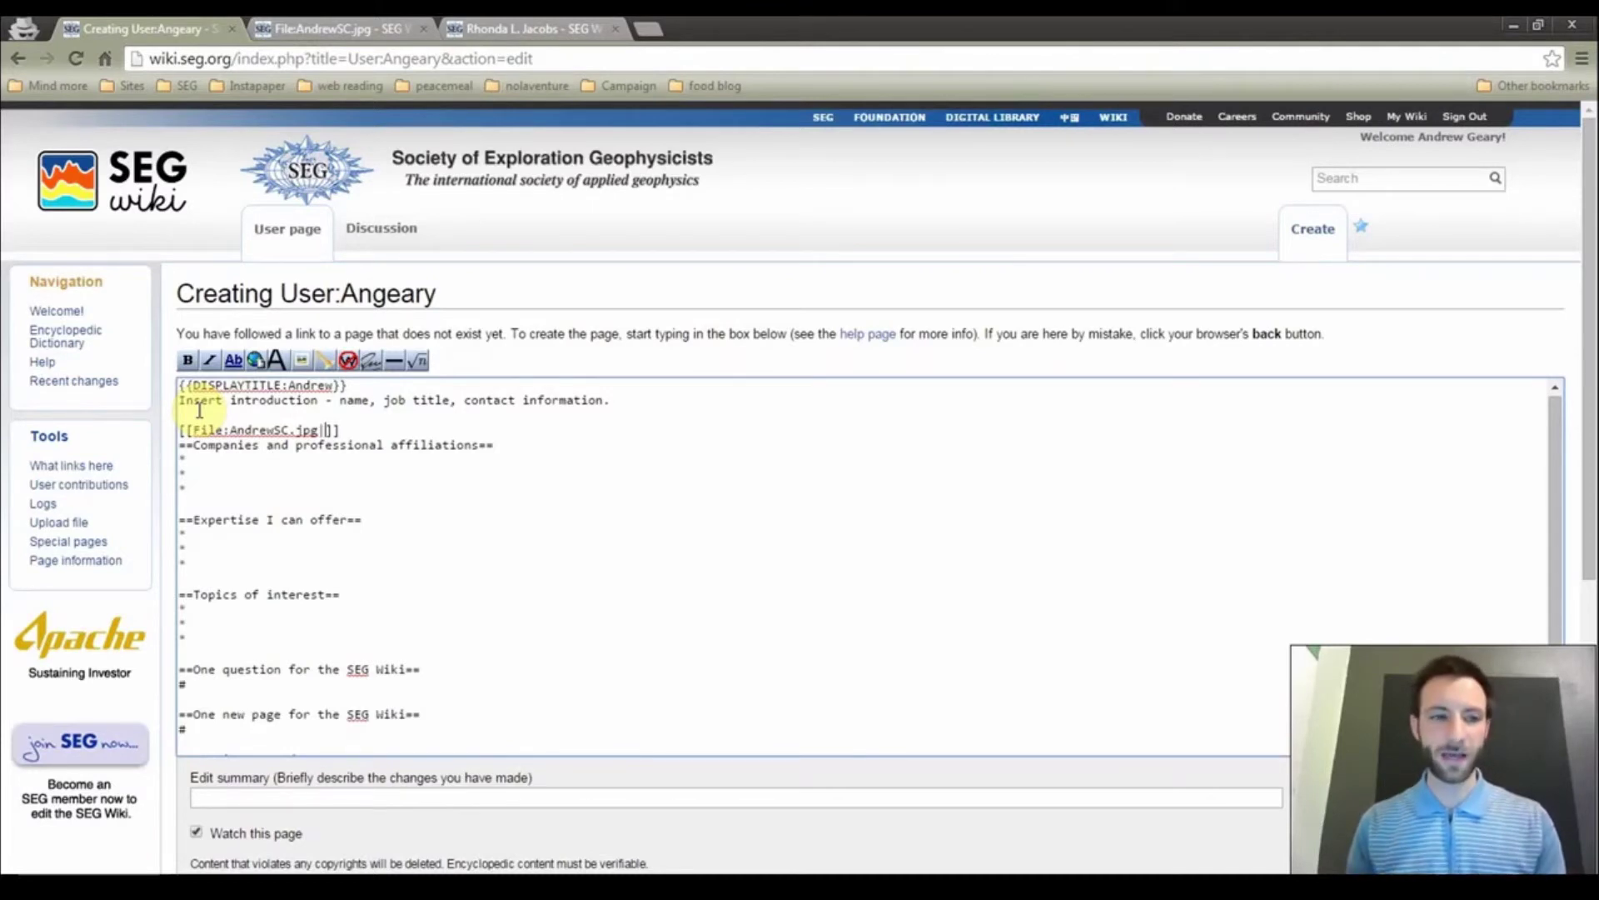
type("|thumb")
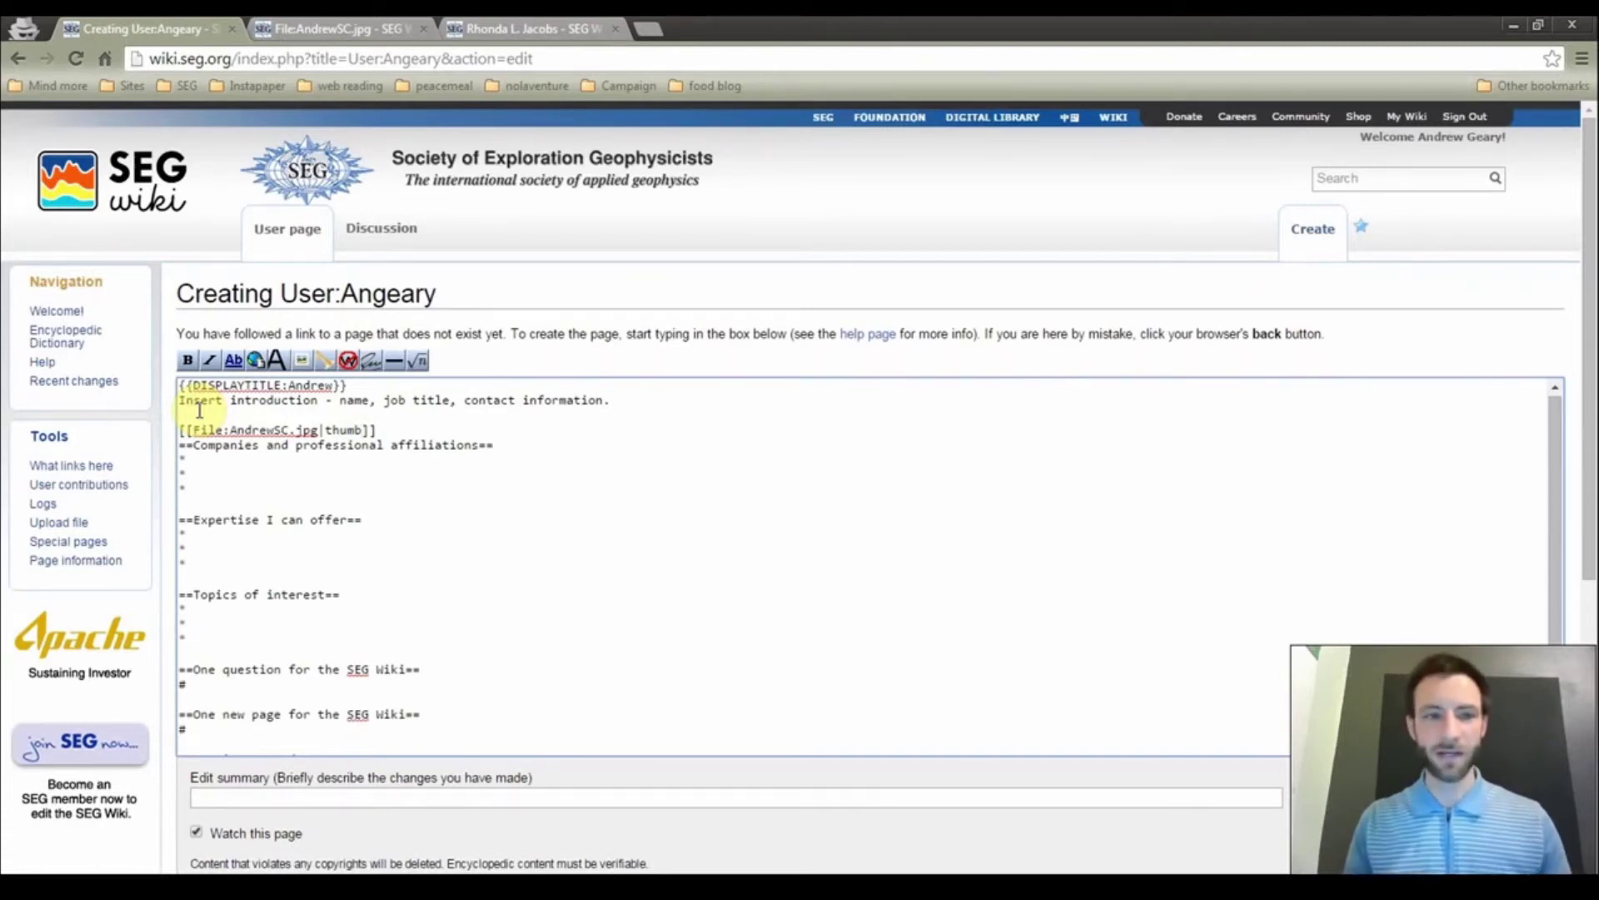
type("|")
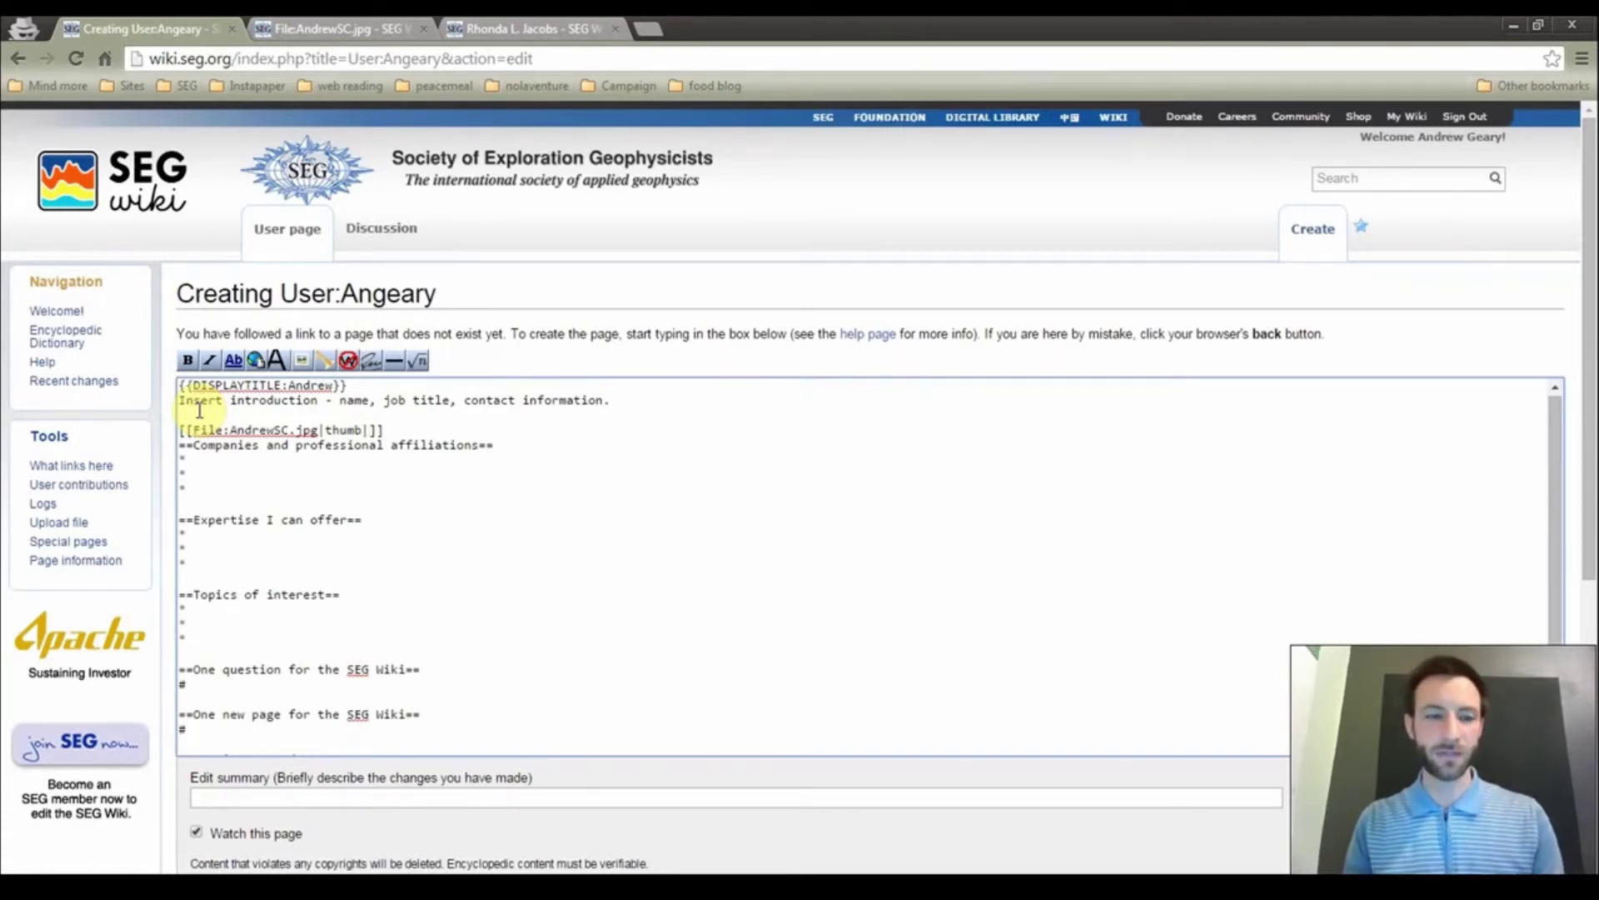
type("Andrew house sitting.")
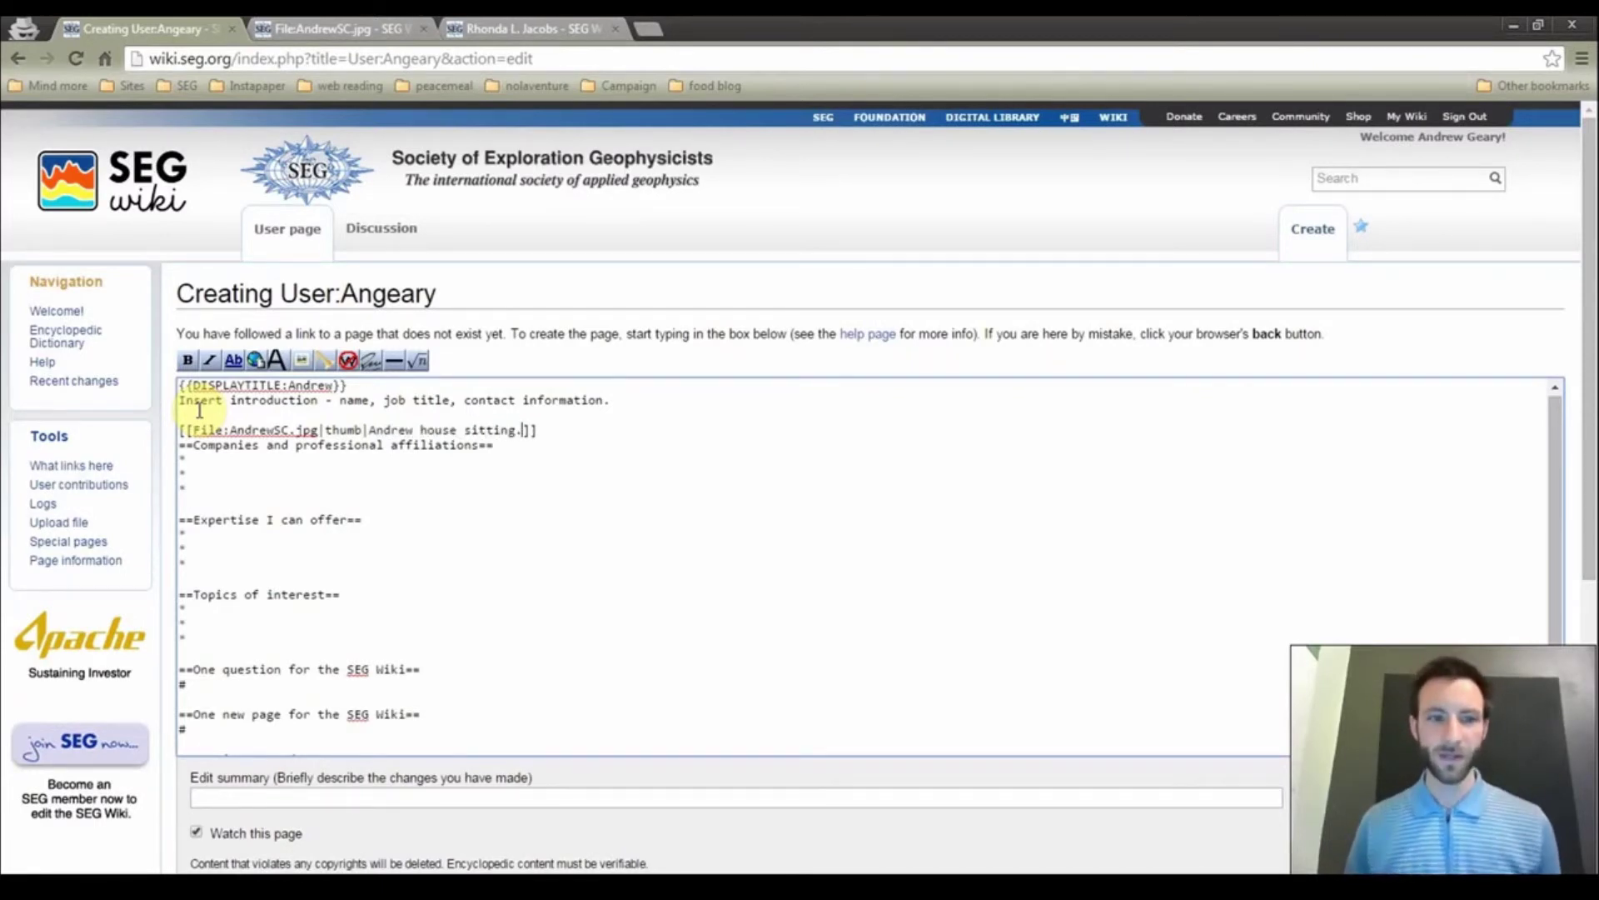
key("Right")
key("Right")
key("Return")
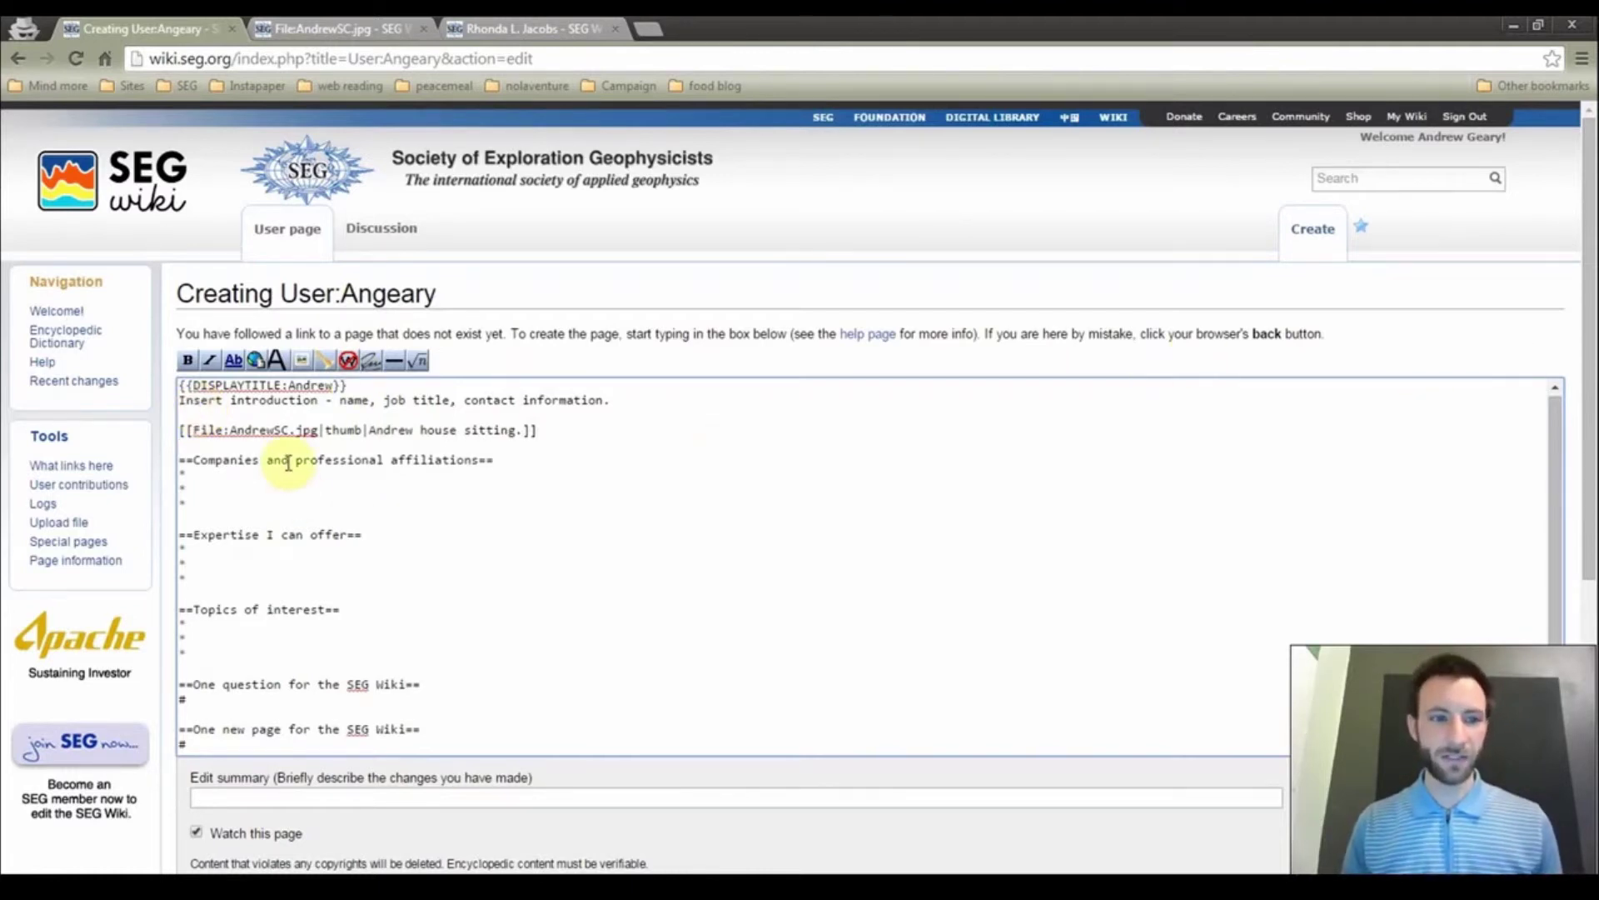
left_click(269, 486)
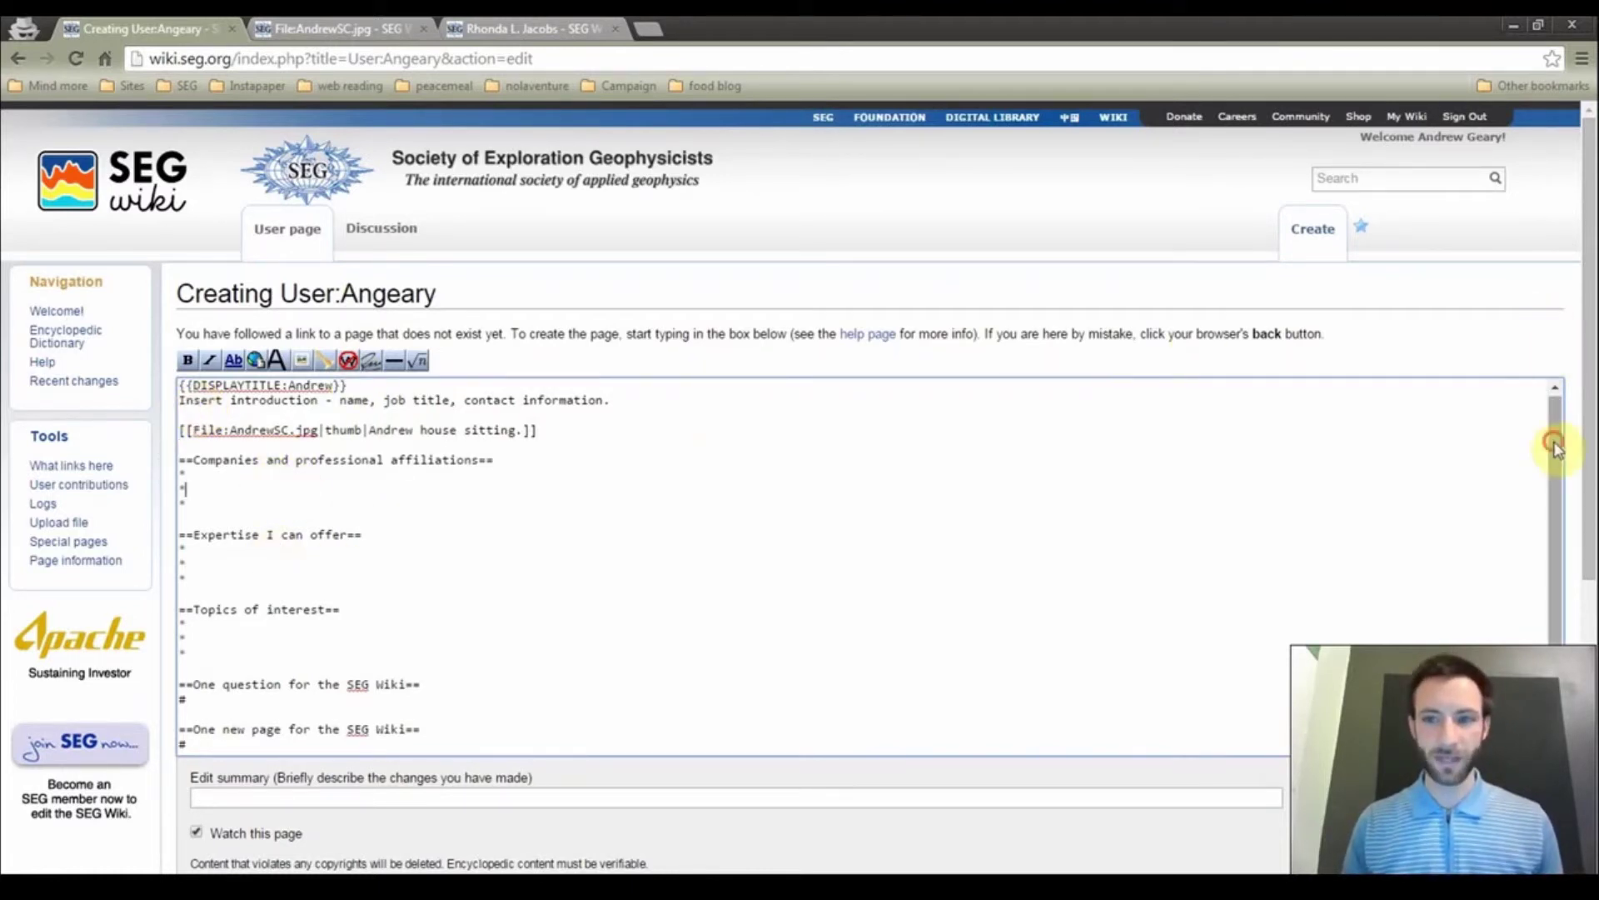
left_click_drag(1553, 443, 1560, 572)
middle_click(434, 804)
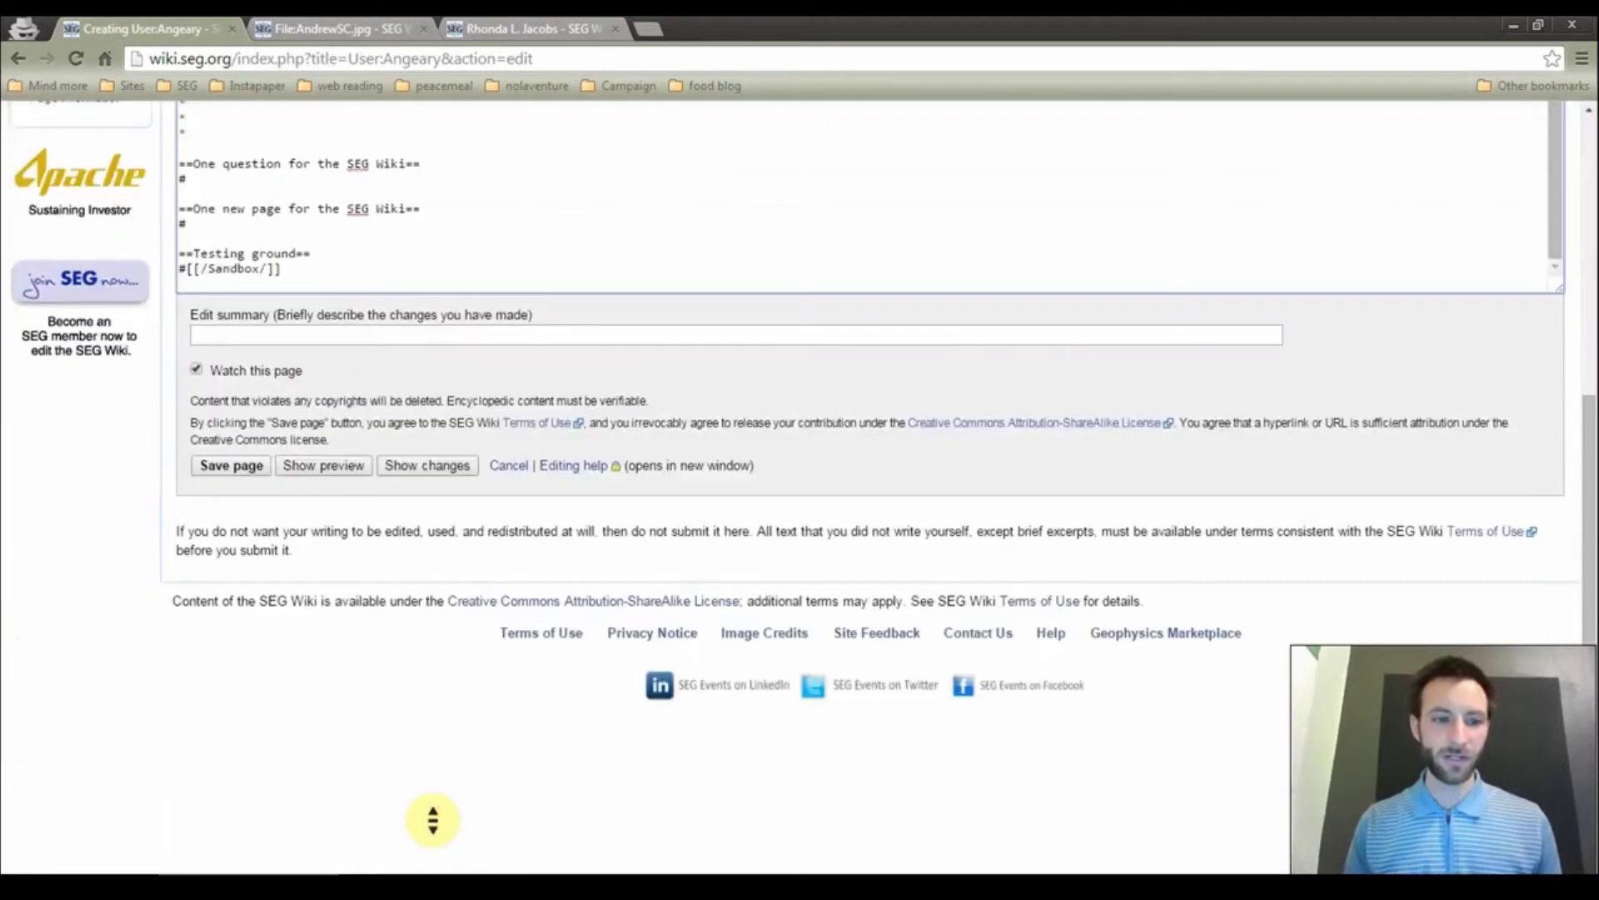
Preview the unsaved Andrew page and scroll through the thumbnail, contents and sections
left_click(341, 468)
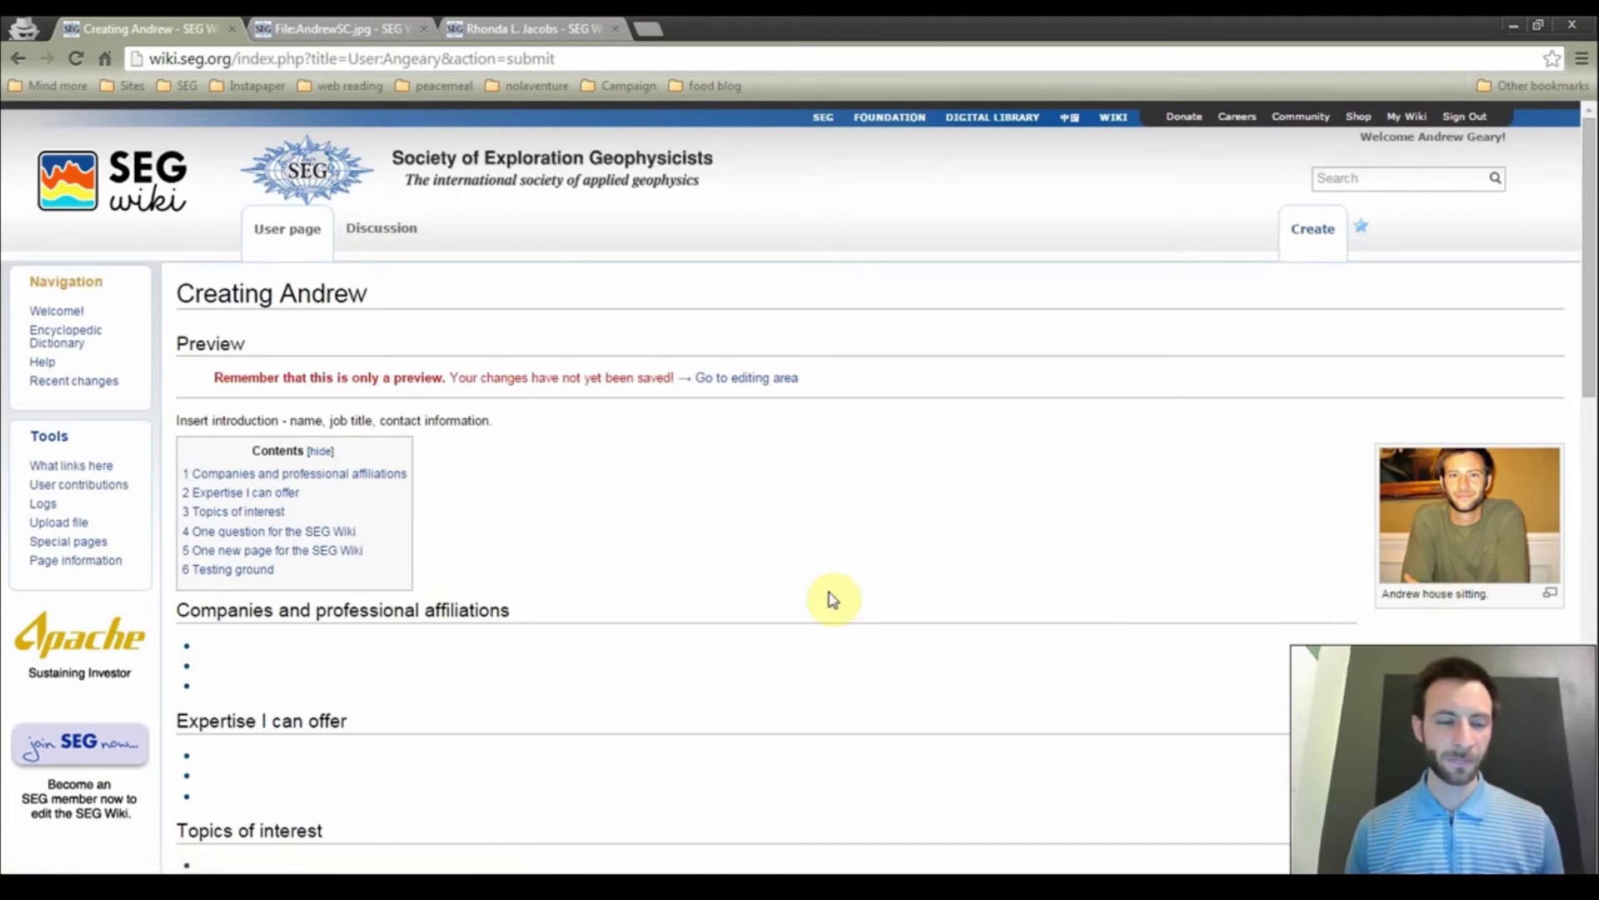
scroll(832, 598, "down", 5)
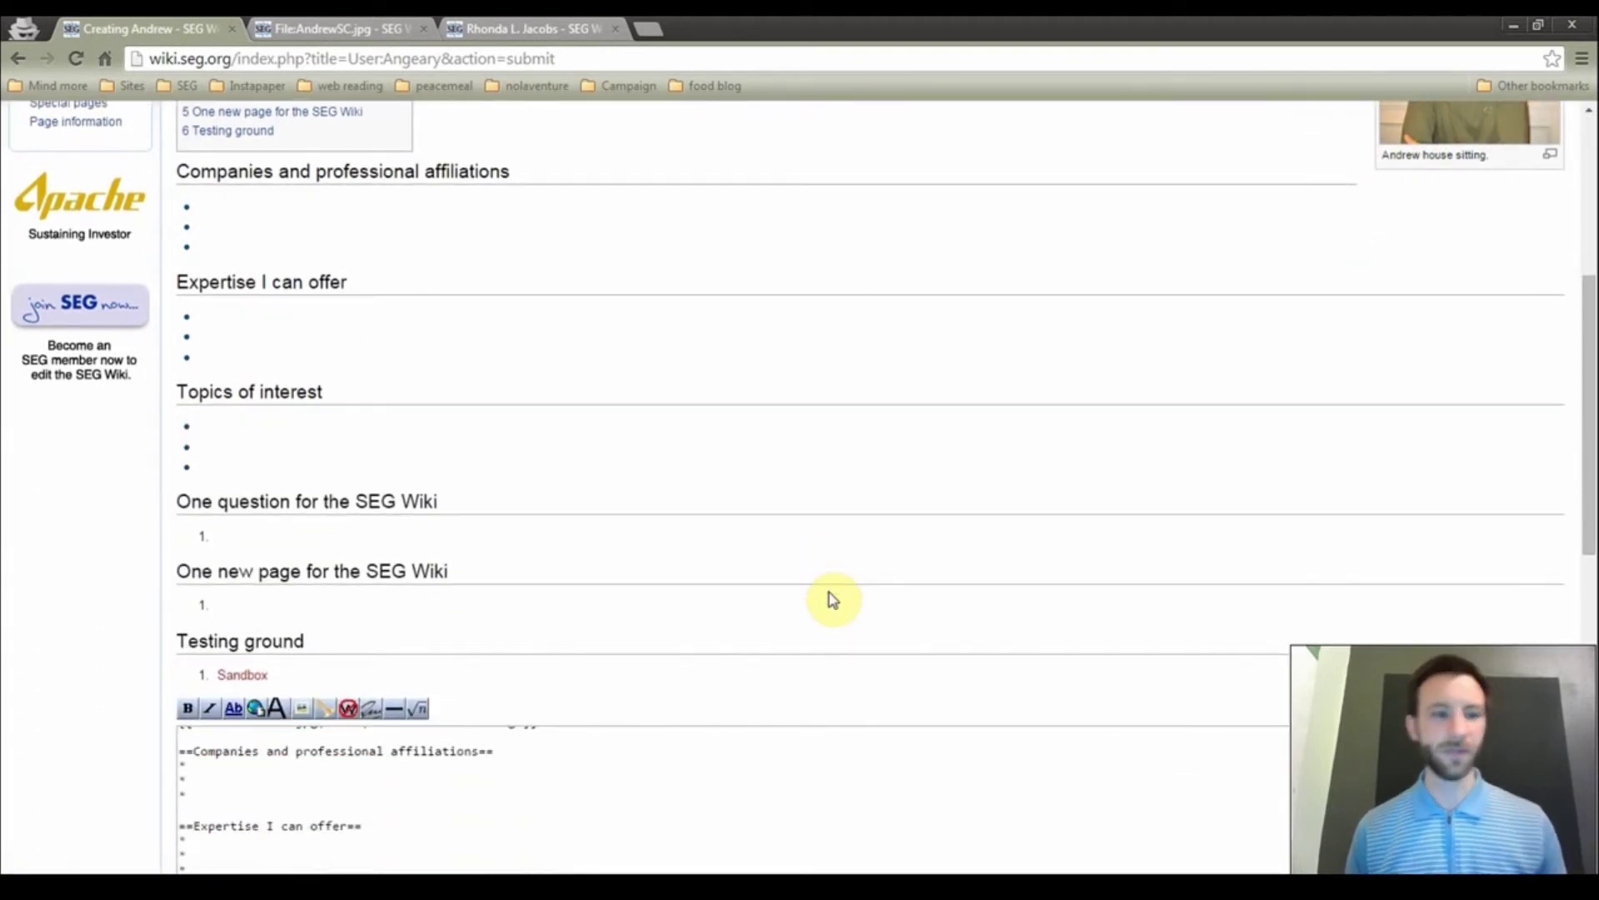
scroll(831, 598, "down", 4)
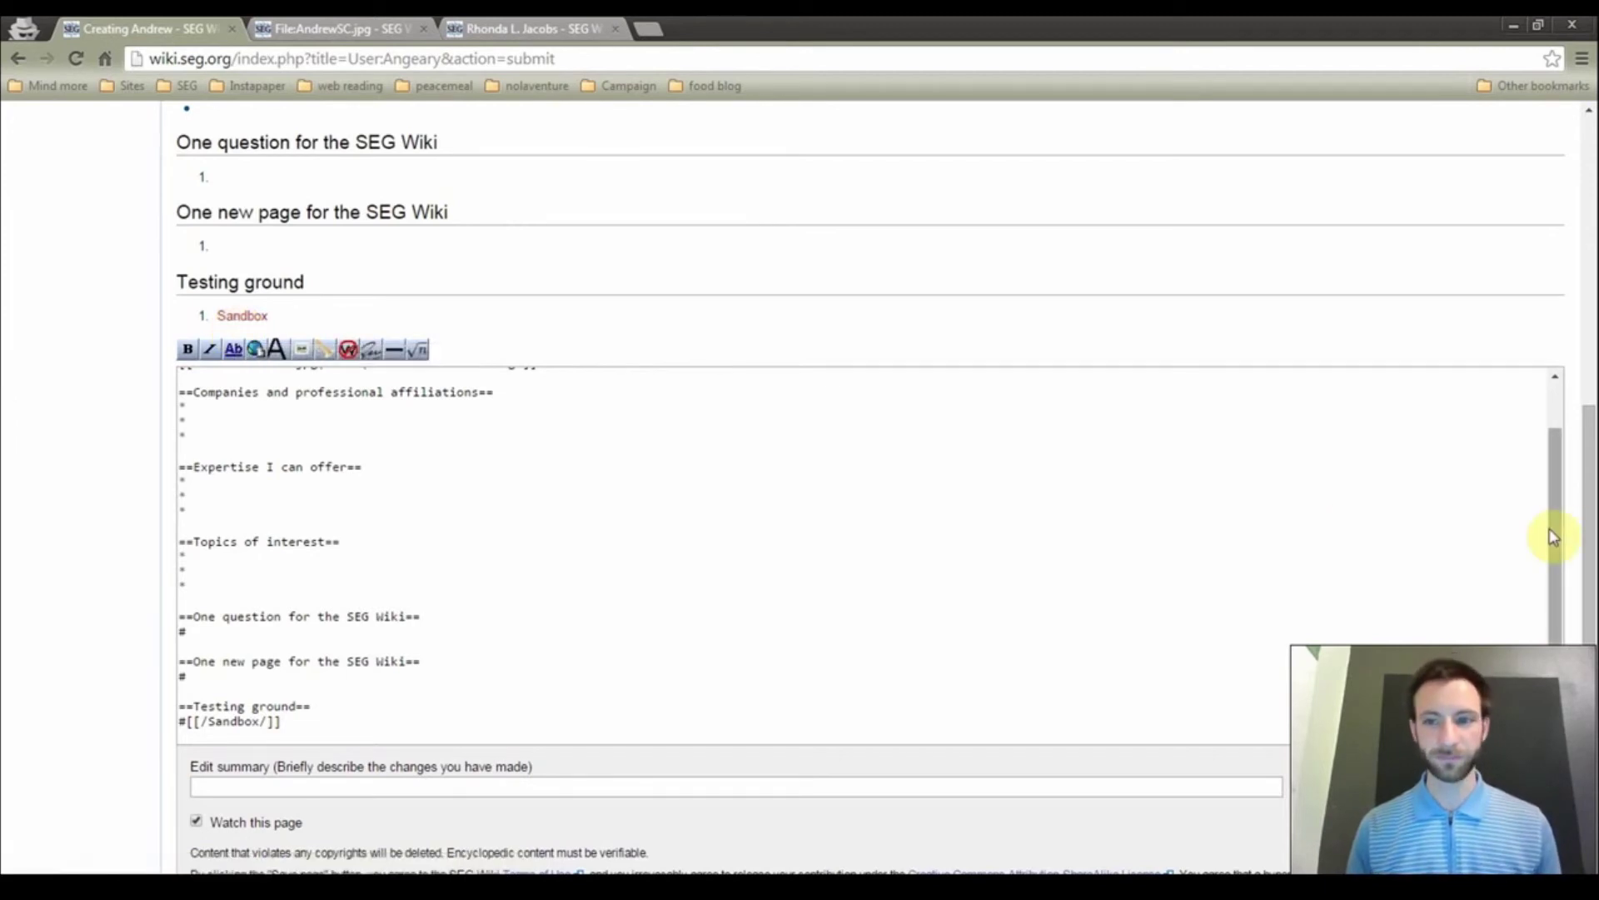
left_click_drag(1592, 528, 1591, 571)
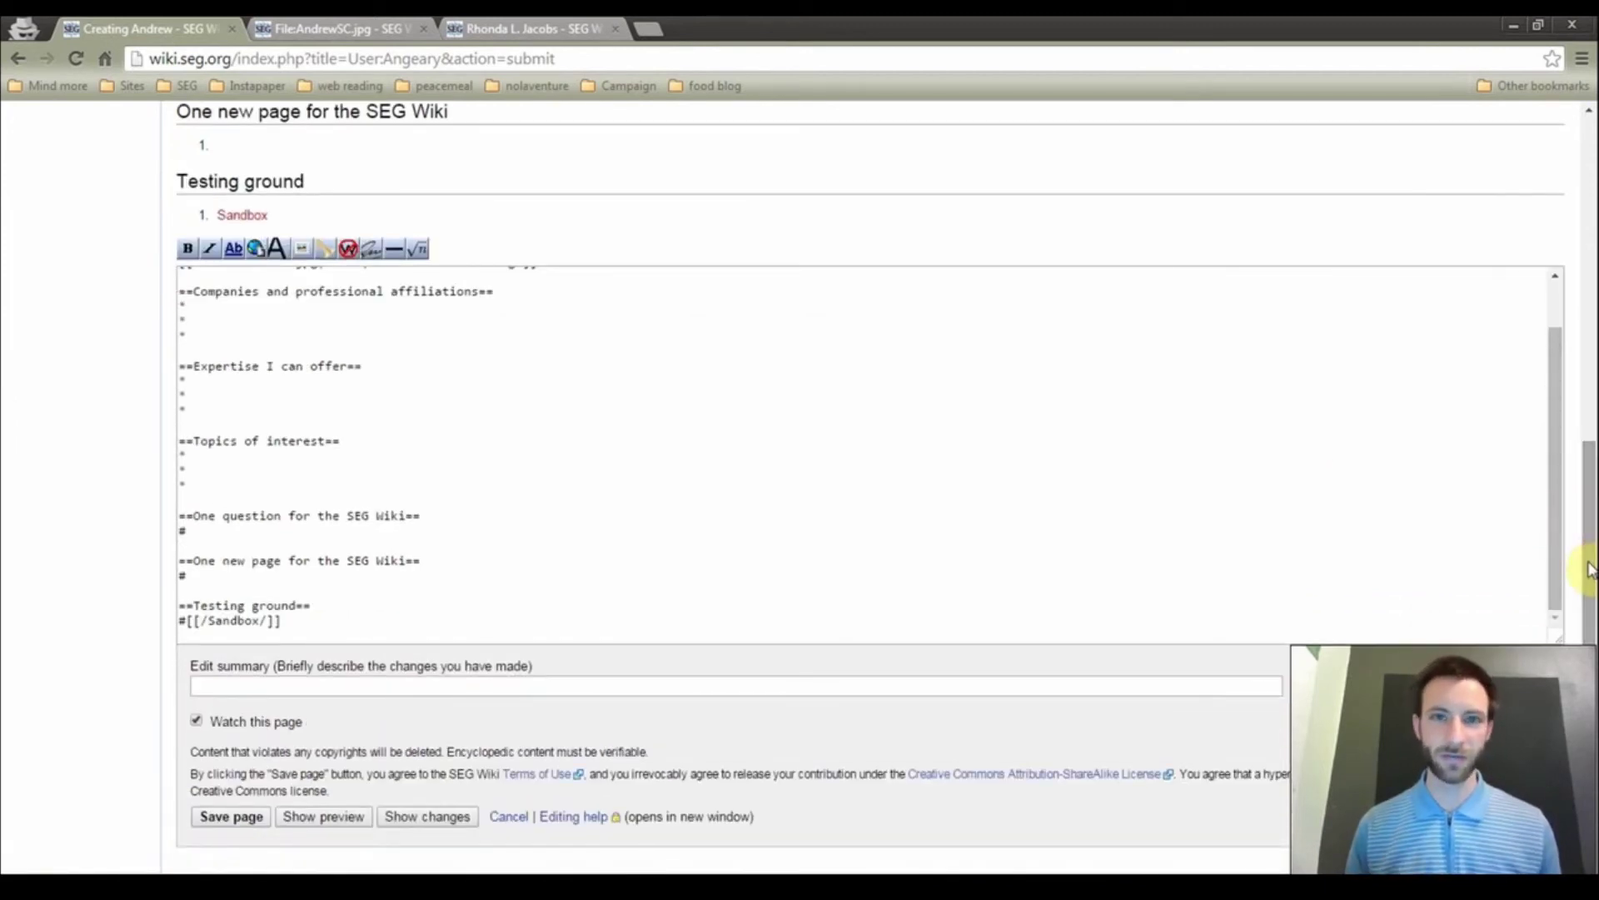
Enter the edit summary 'added user page, added photo' and save the Andrew page
left_click(351, 688)
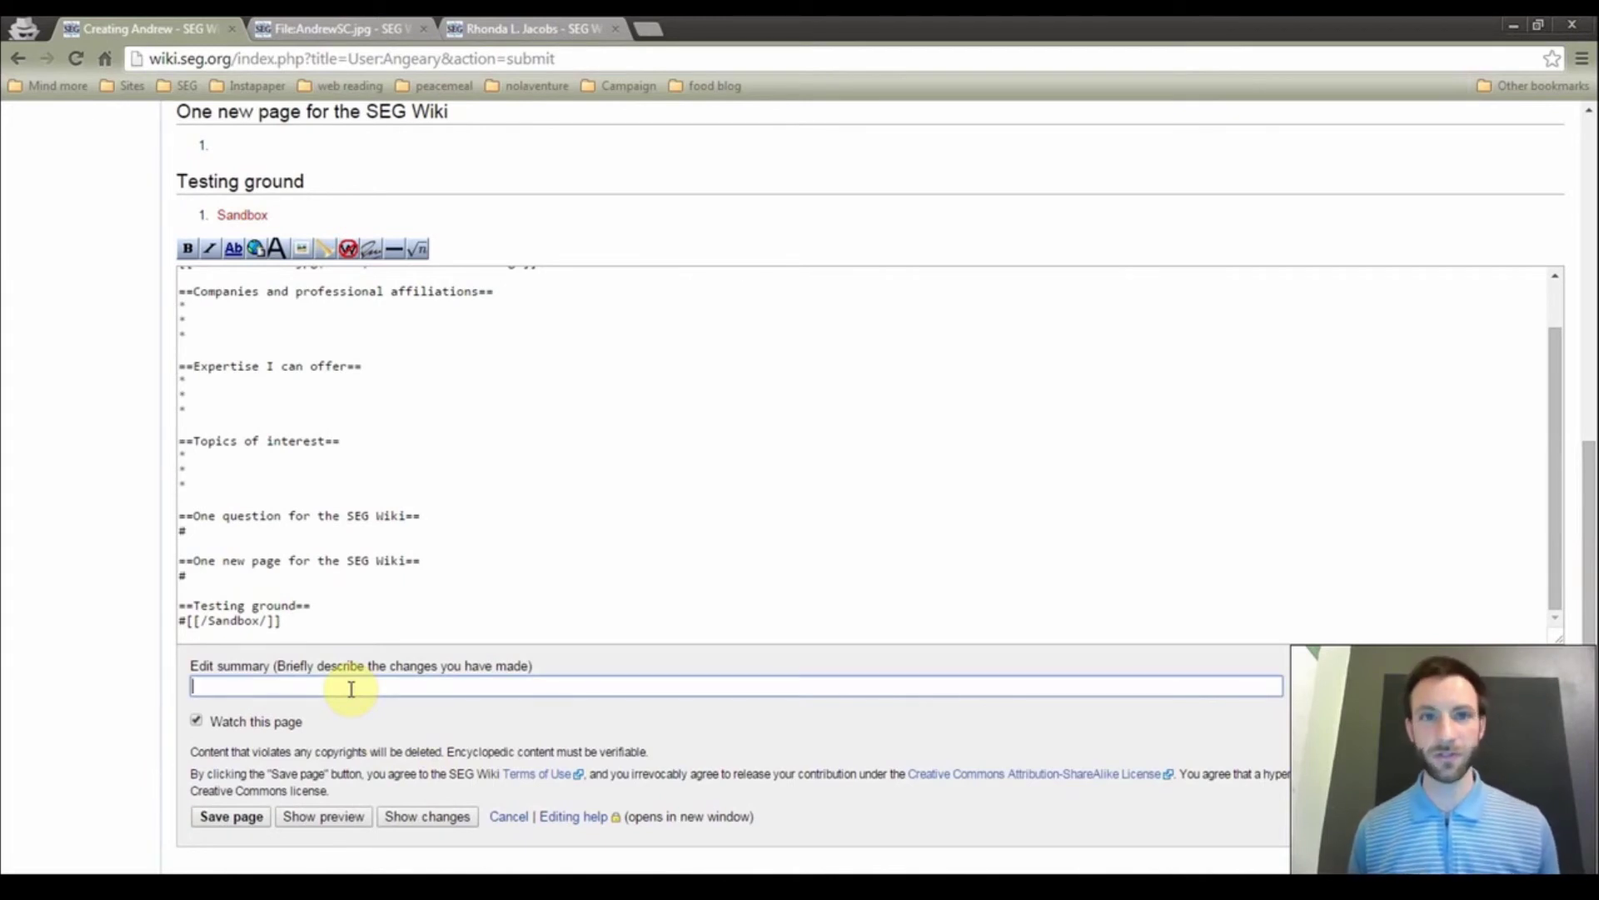
type("adde")
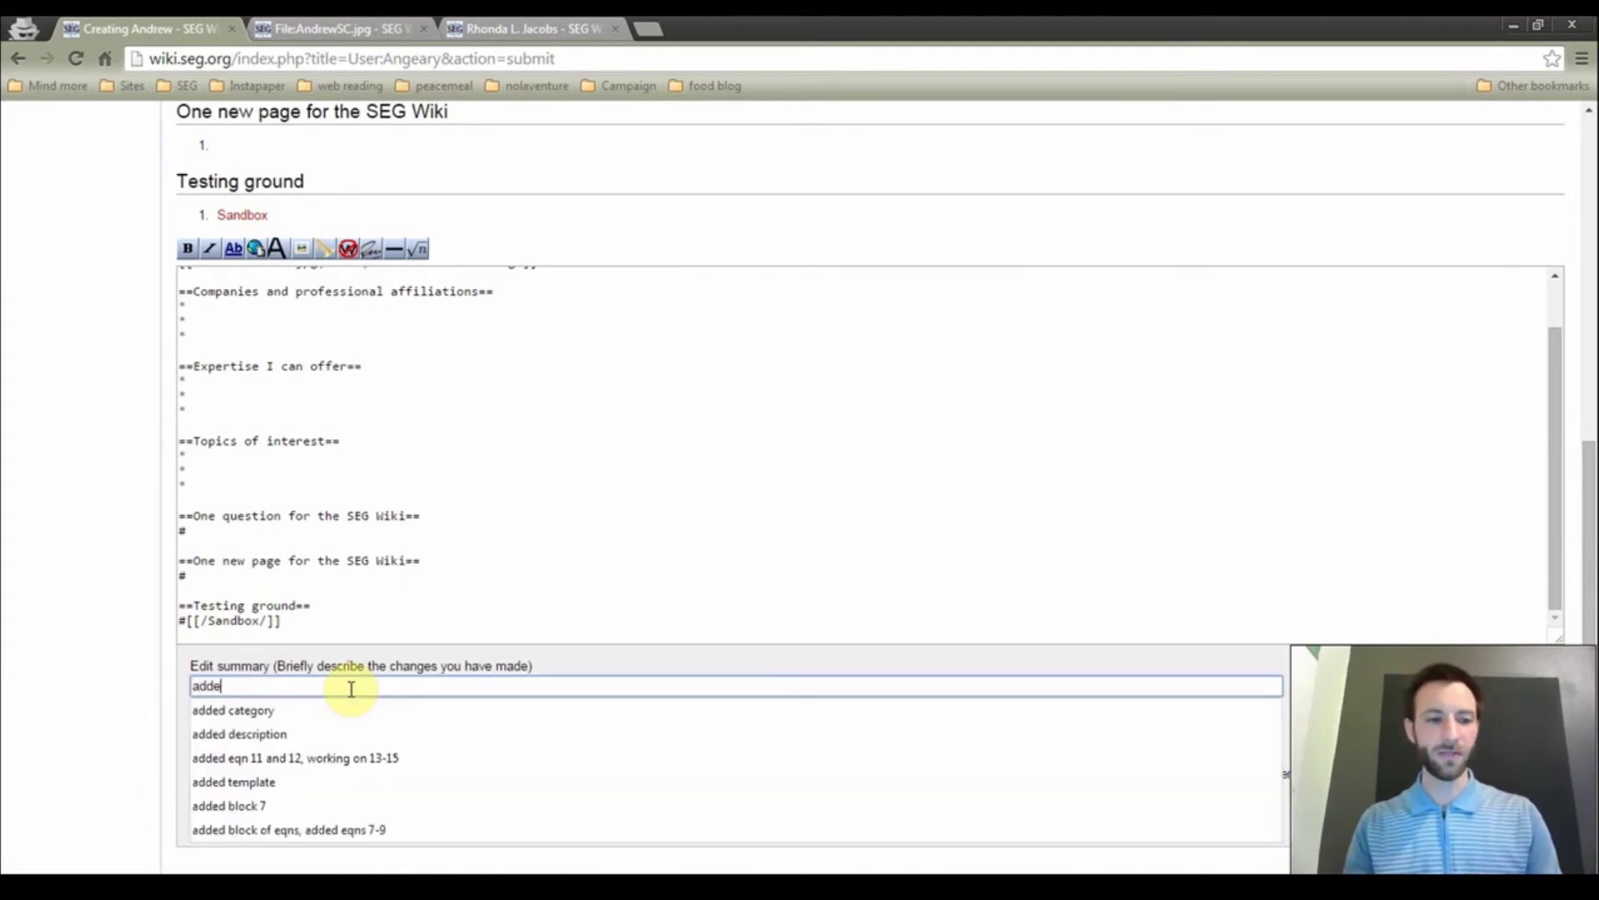
type("d user page, ")
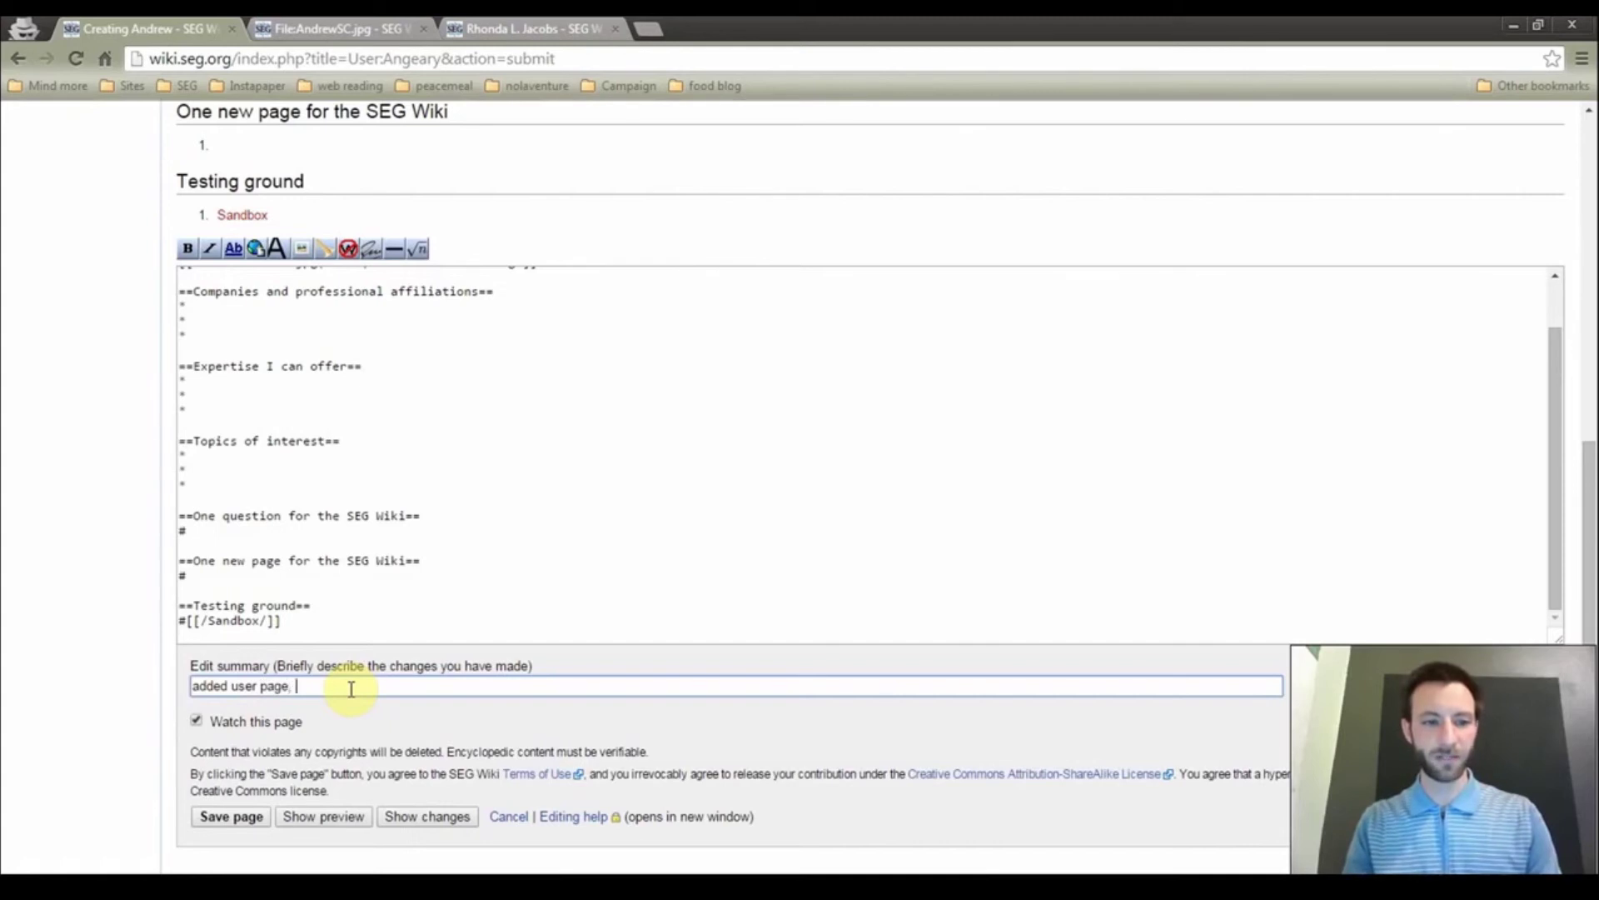
type("added photo")
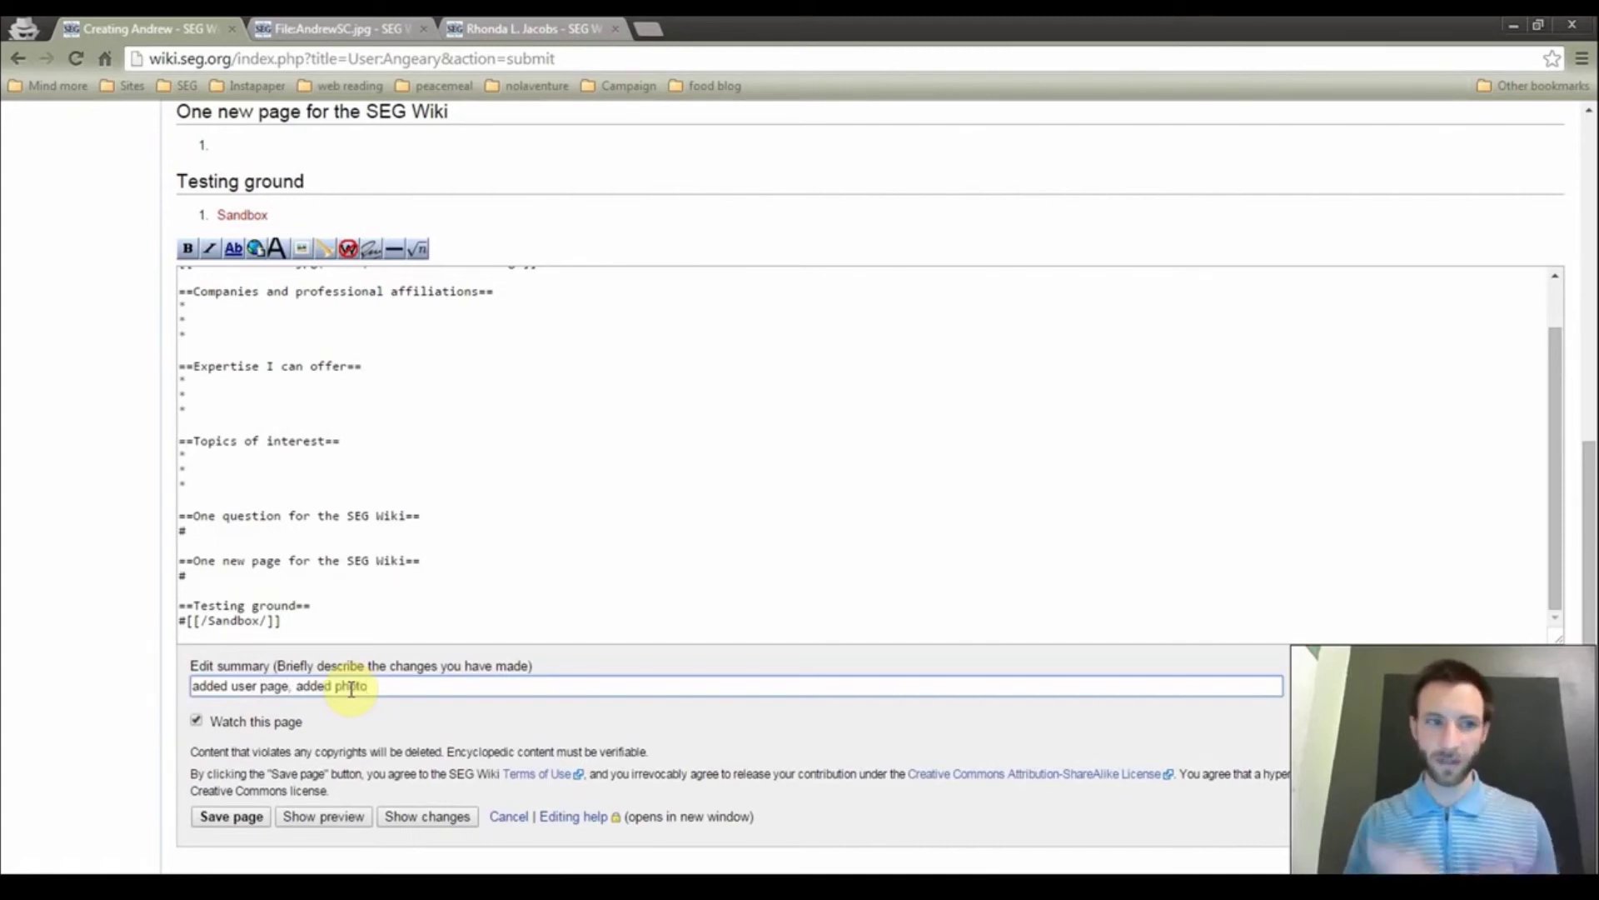
left_click(223, 819)
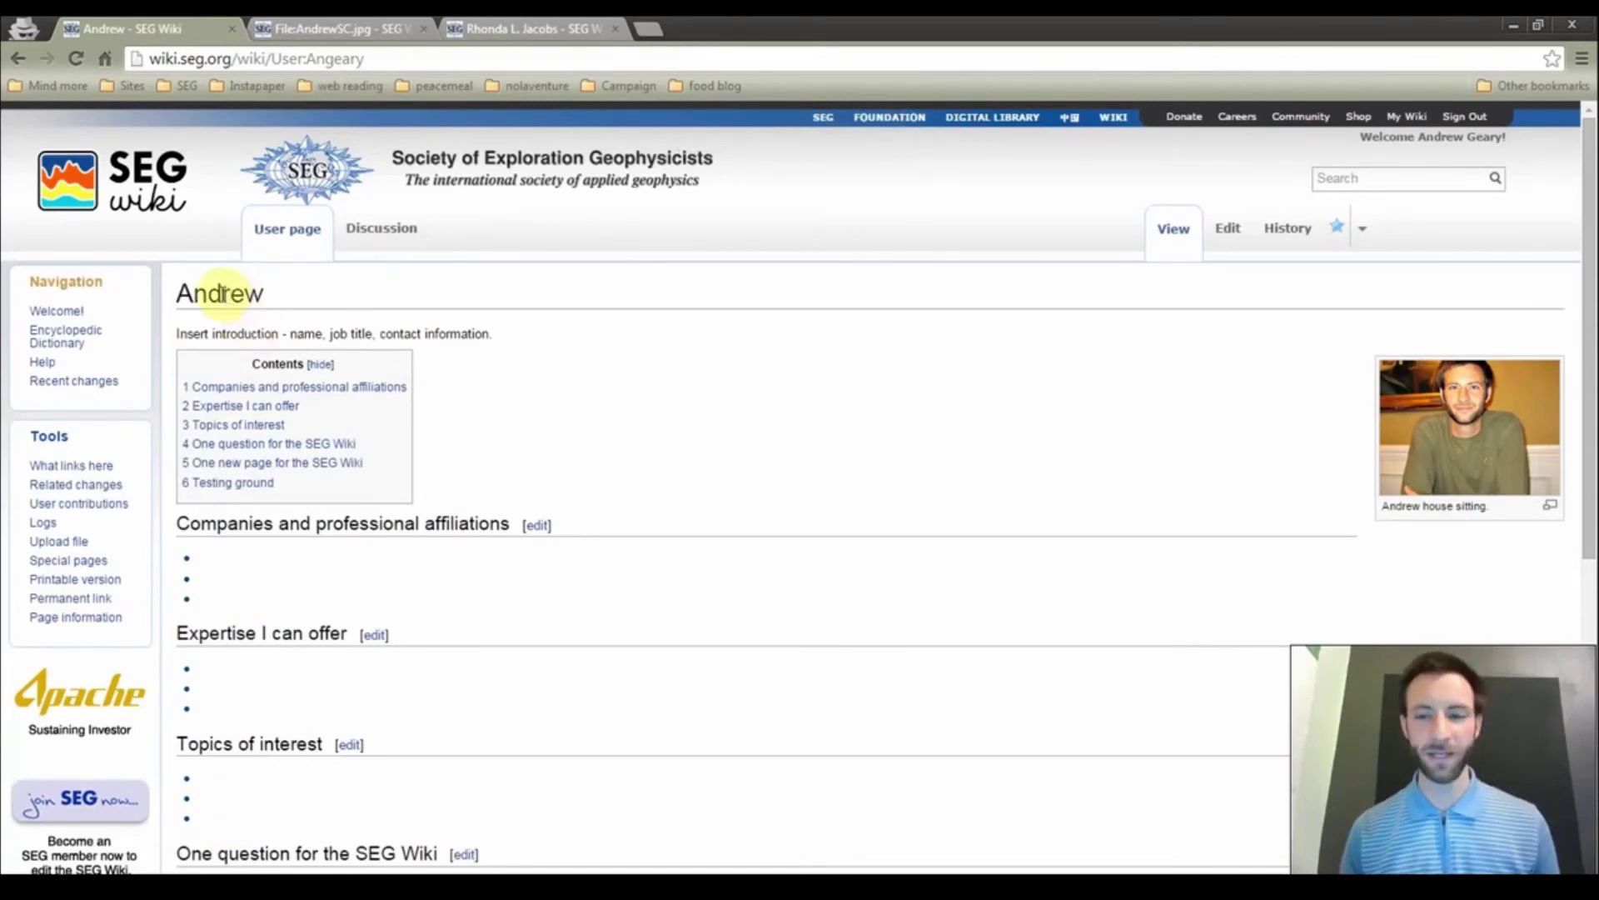
Scroll the saved Andrew page to review its six-section contents and captioned photo
scroll(828, 417, "down", 1)
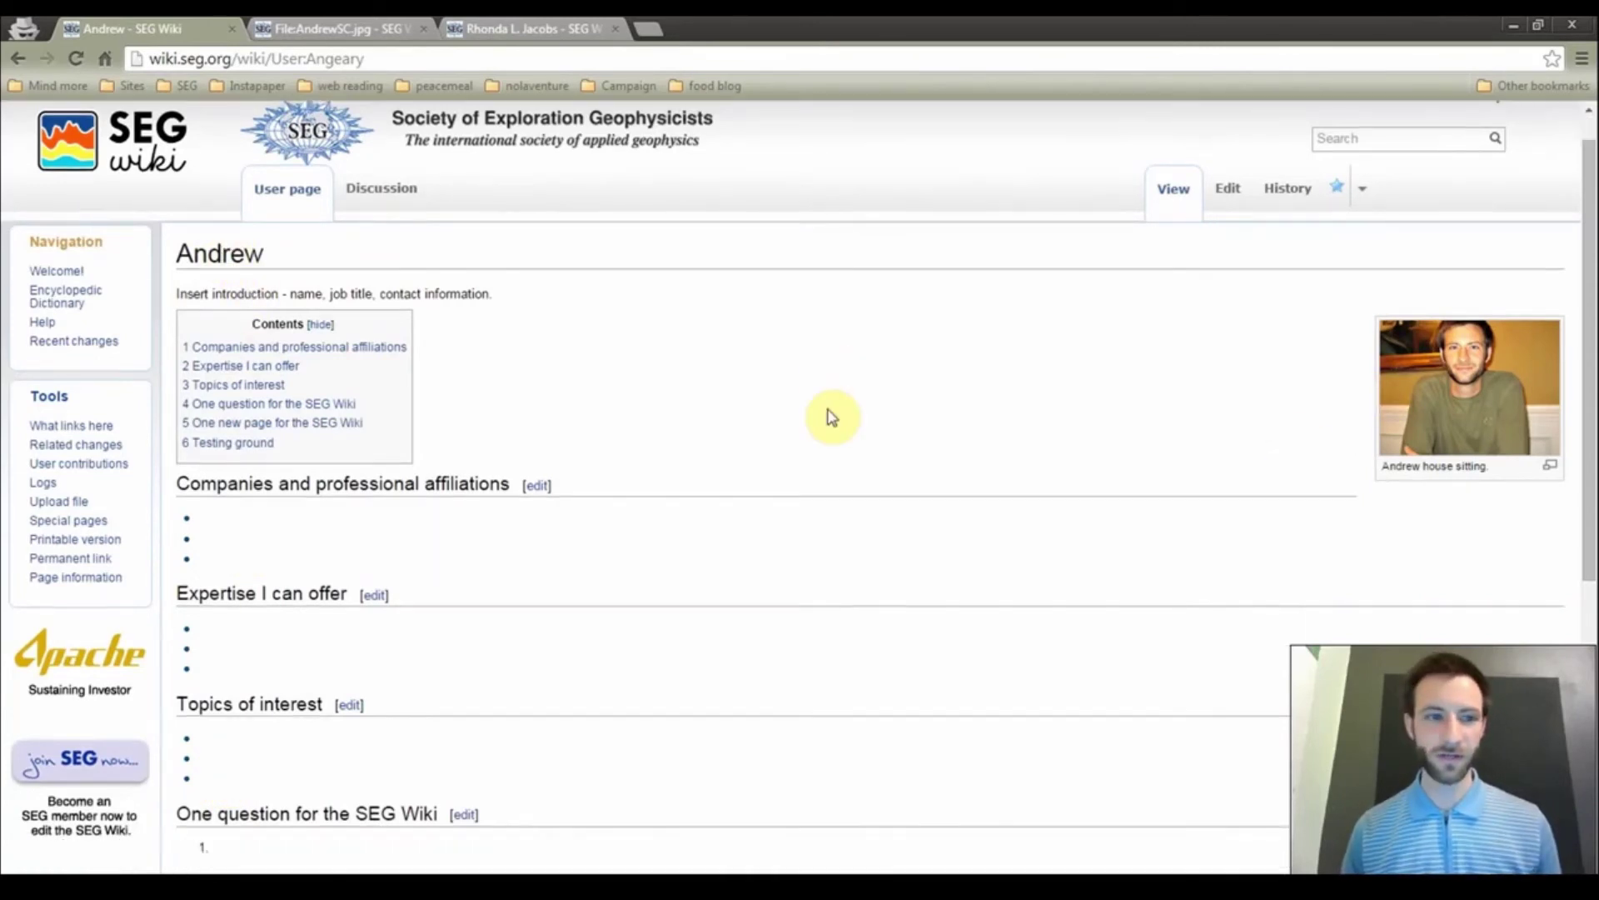
scroll(830, 417, "down", 1)
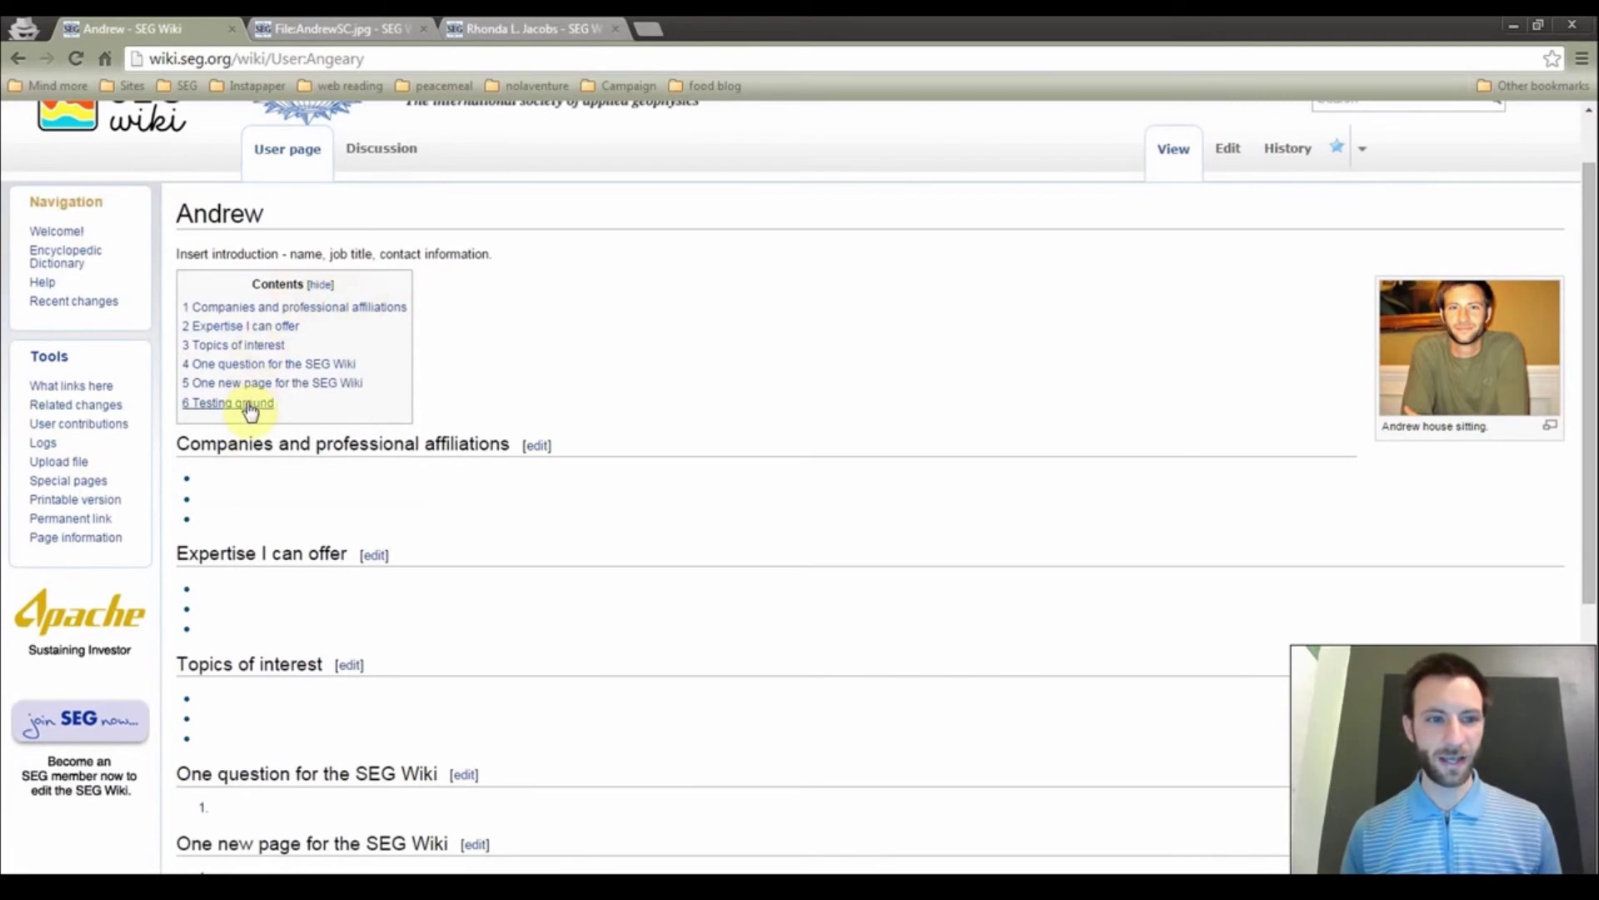
left_click(534, 26)
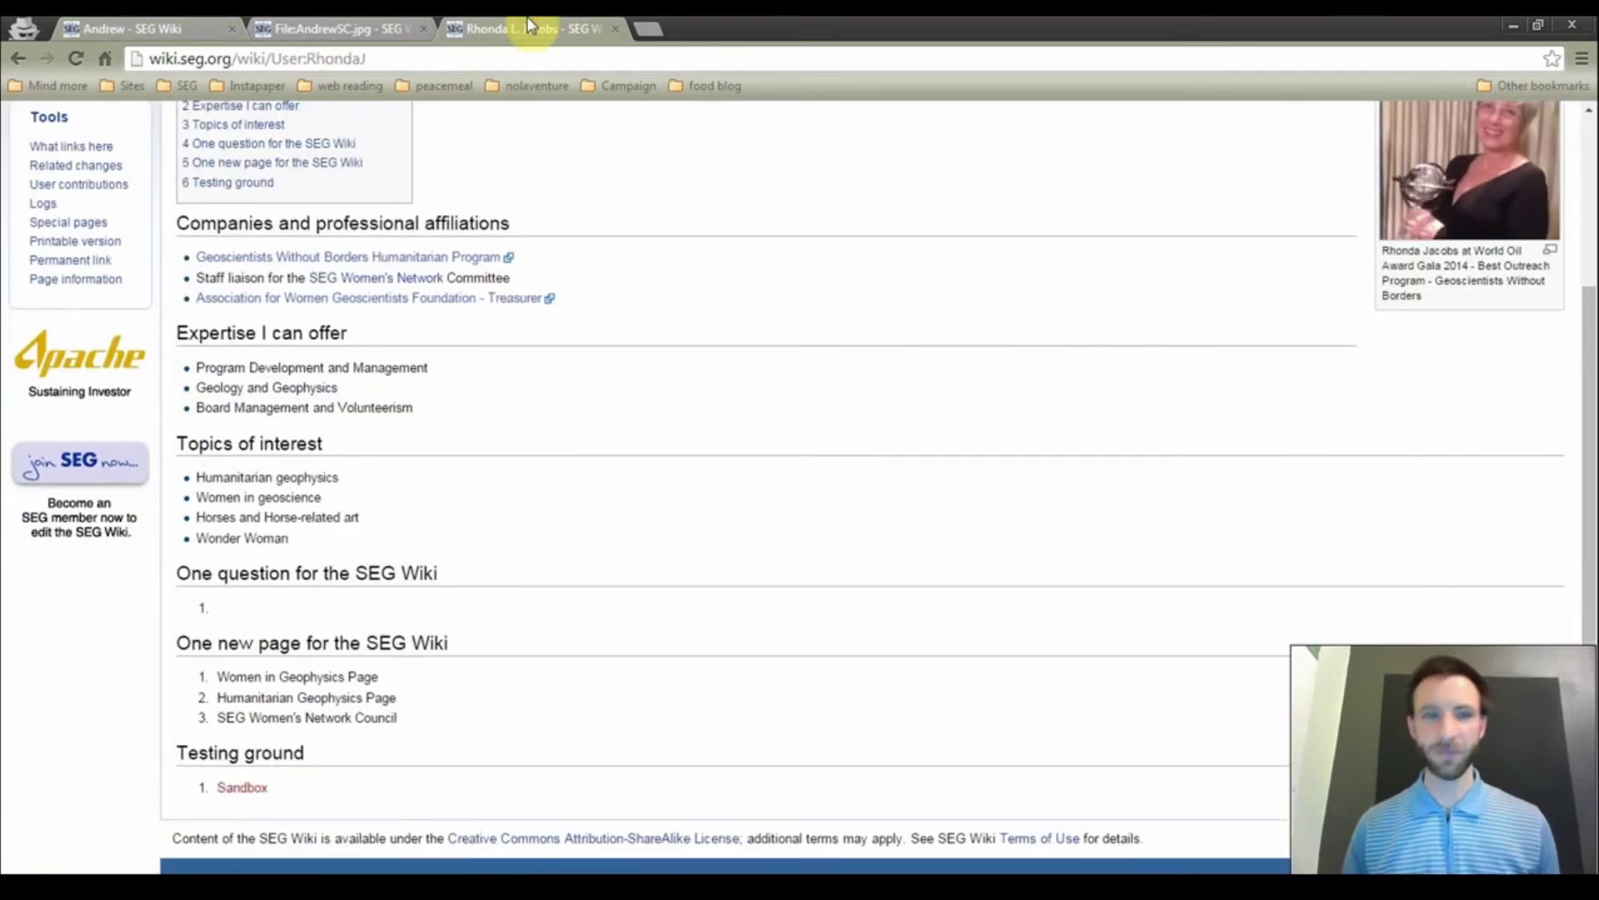
key("Up")
key("Up")
key("Up")
key("Up")
key("Up")
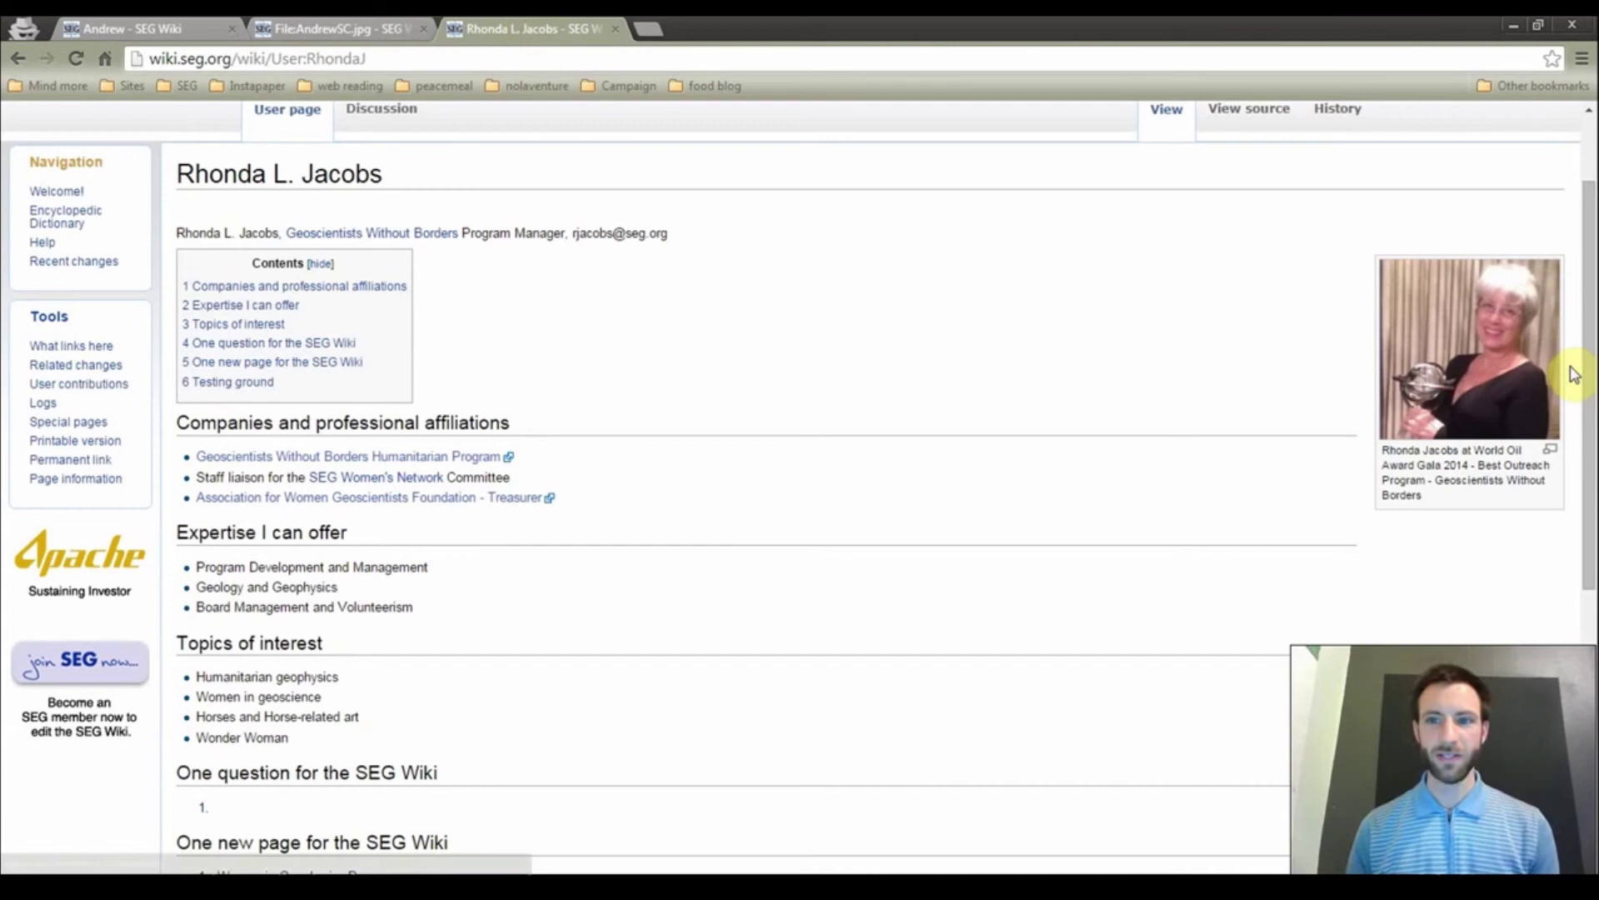
key("Down")
key("Down")
key("Down")
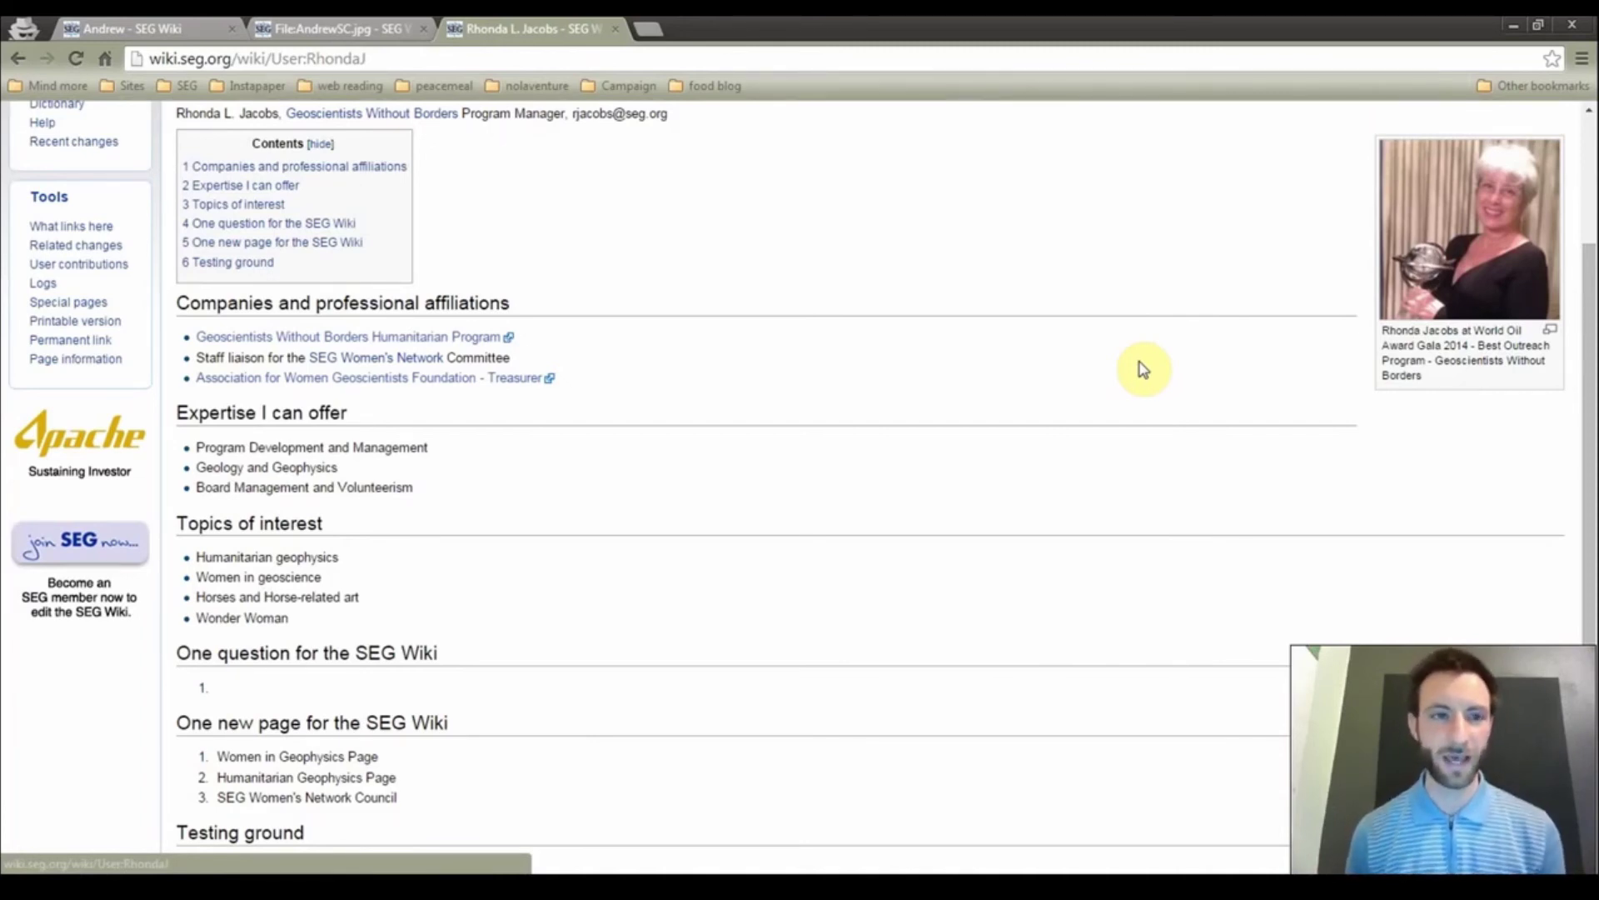
left_click(100, 26)
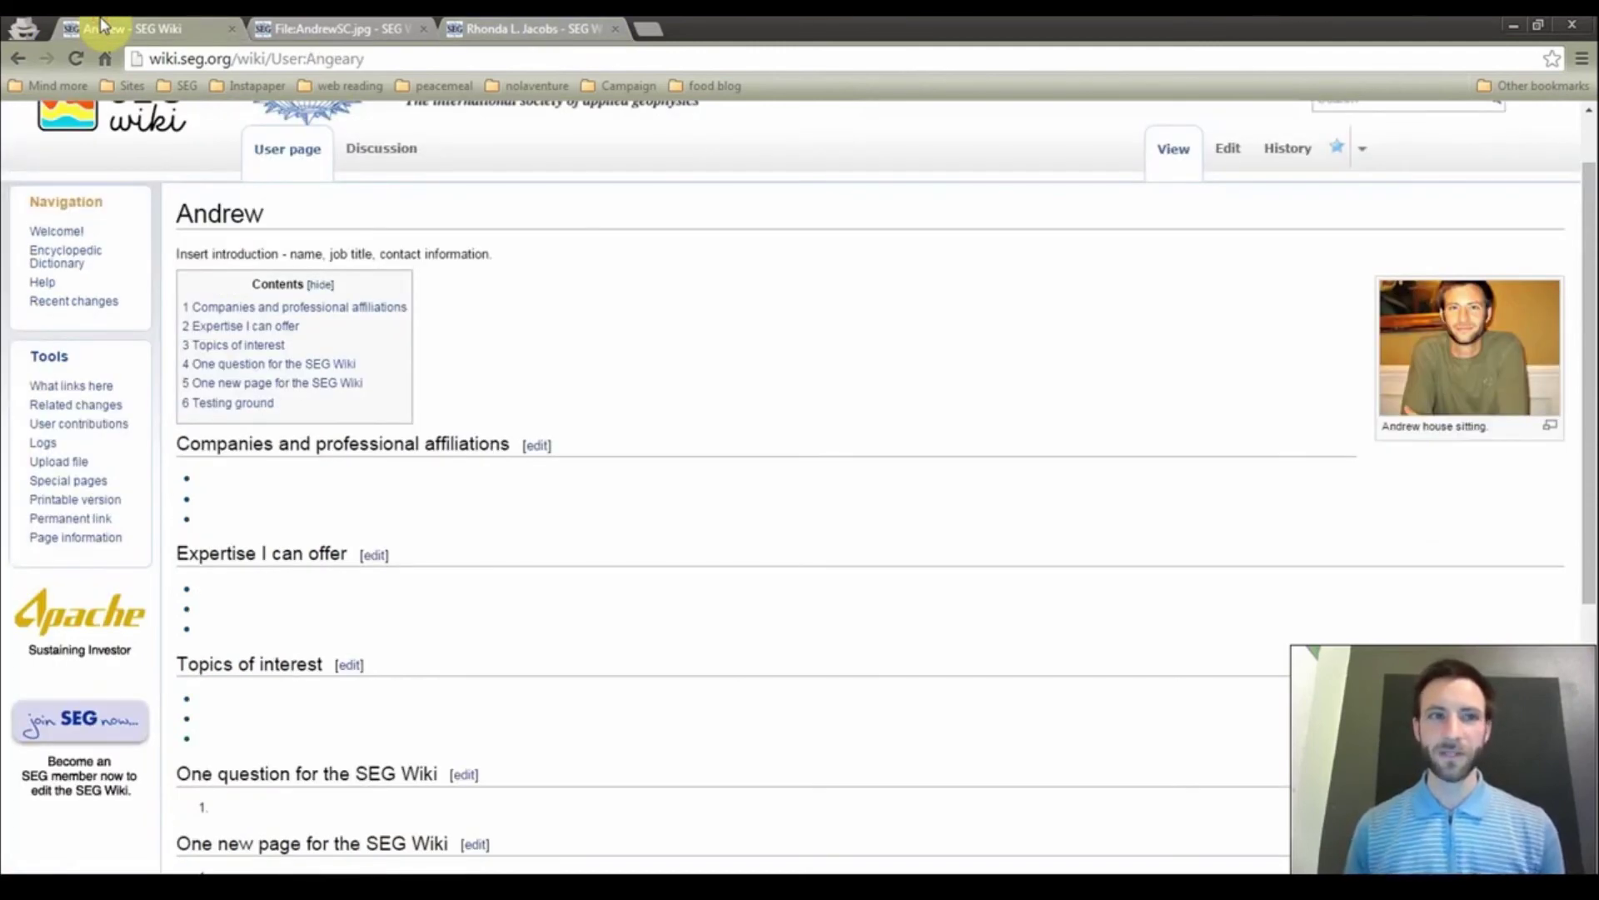